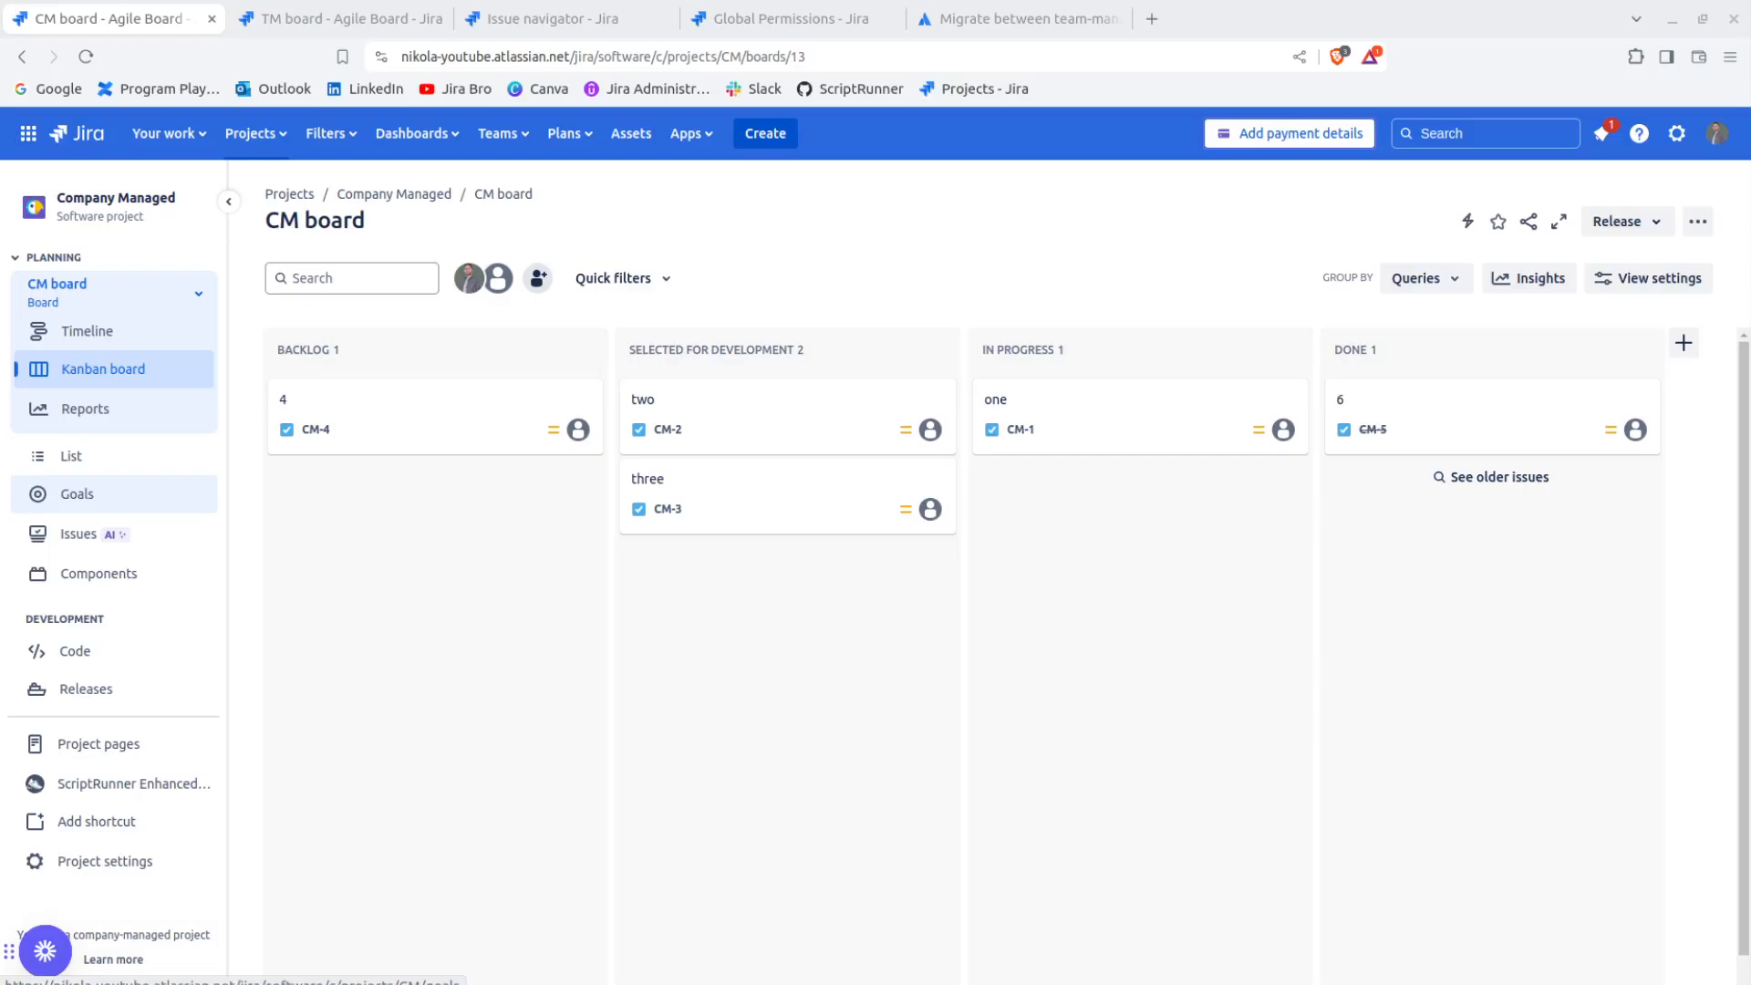
# Look at the TM board, then open the migration article's section on moving from company-managed to team-managed projects
pyautogui.click(337, 18)
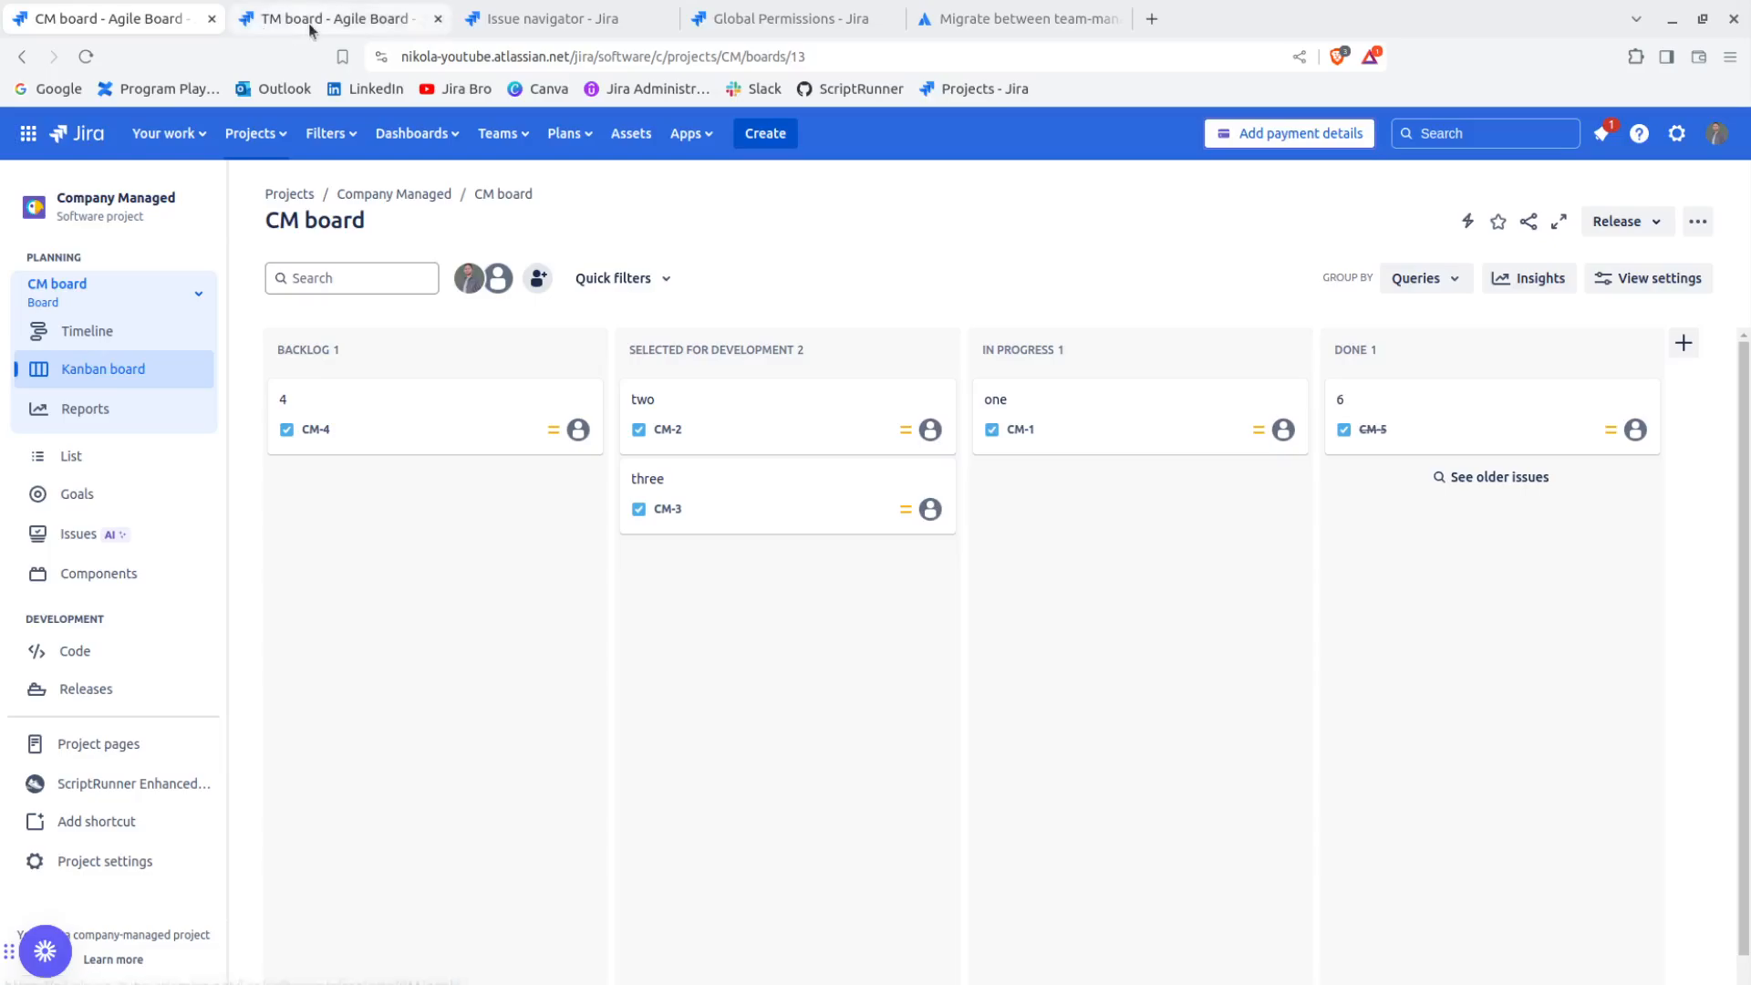
pyautogui.click(775, 632)
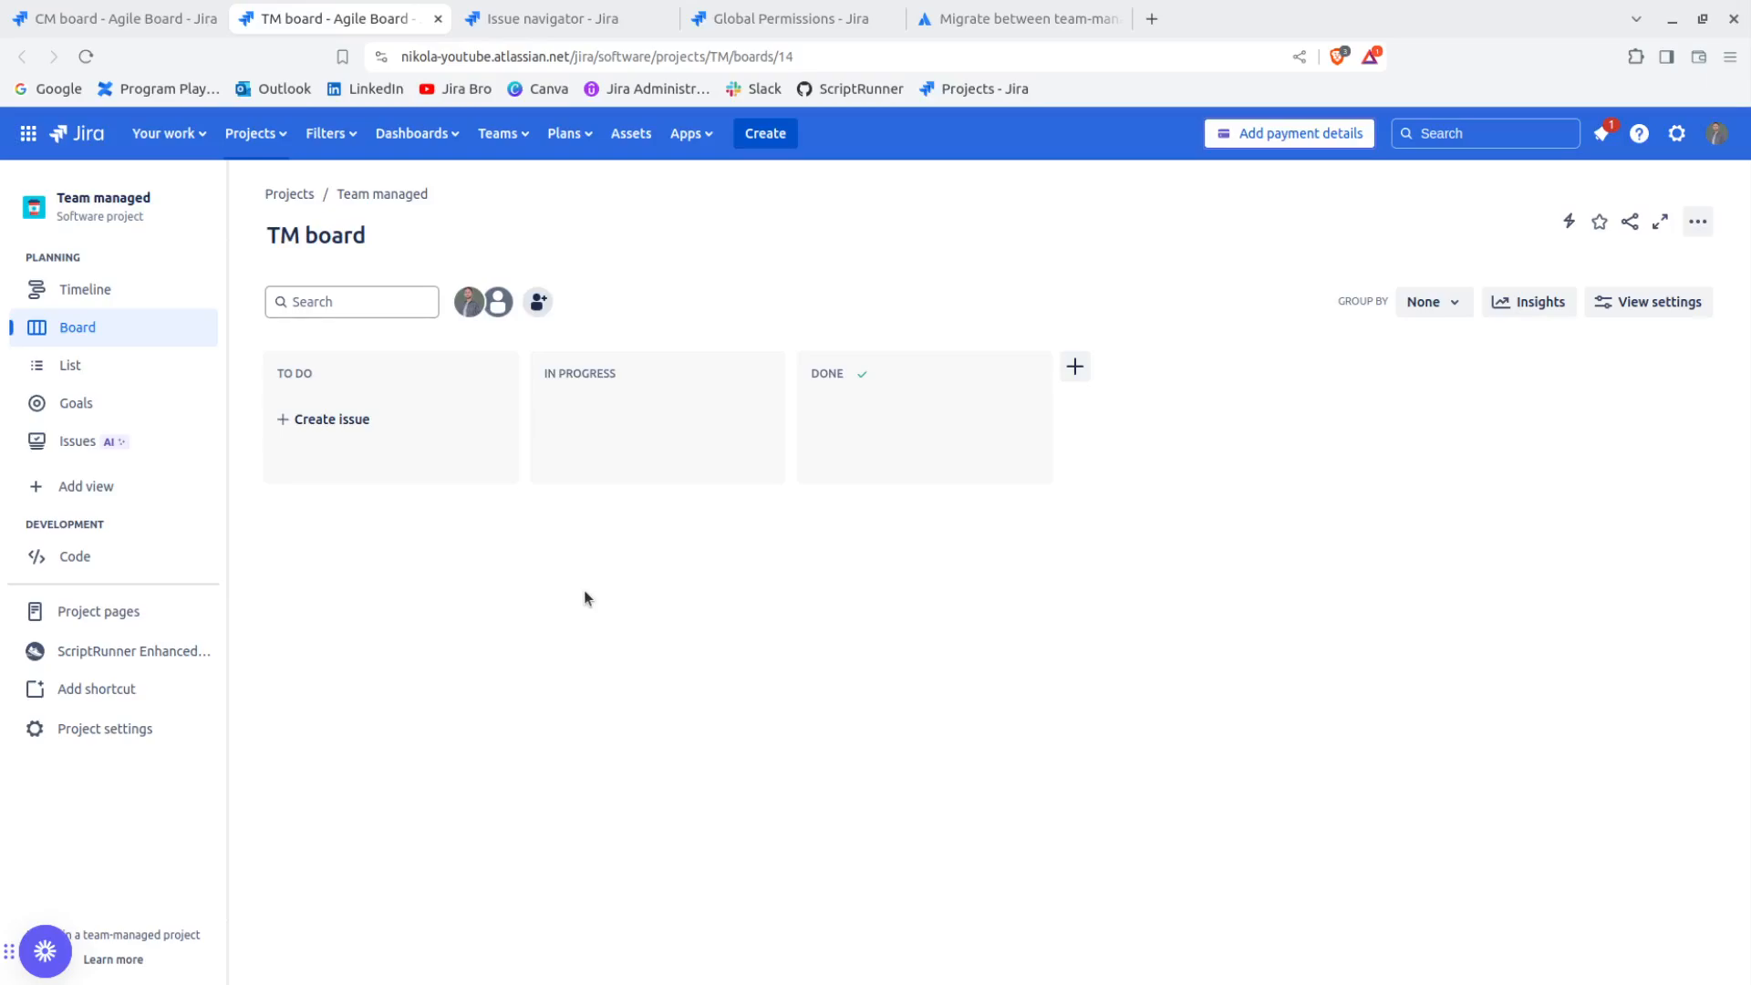
pyautogui.click(1030, 18)
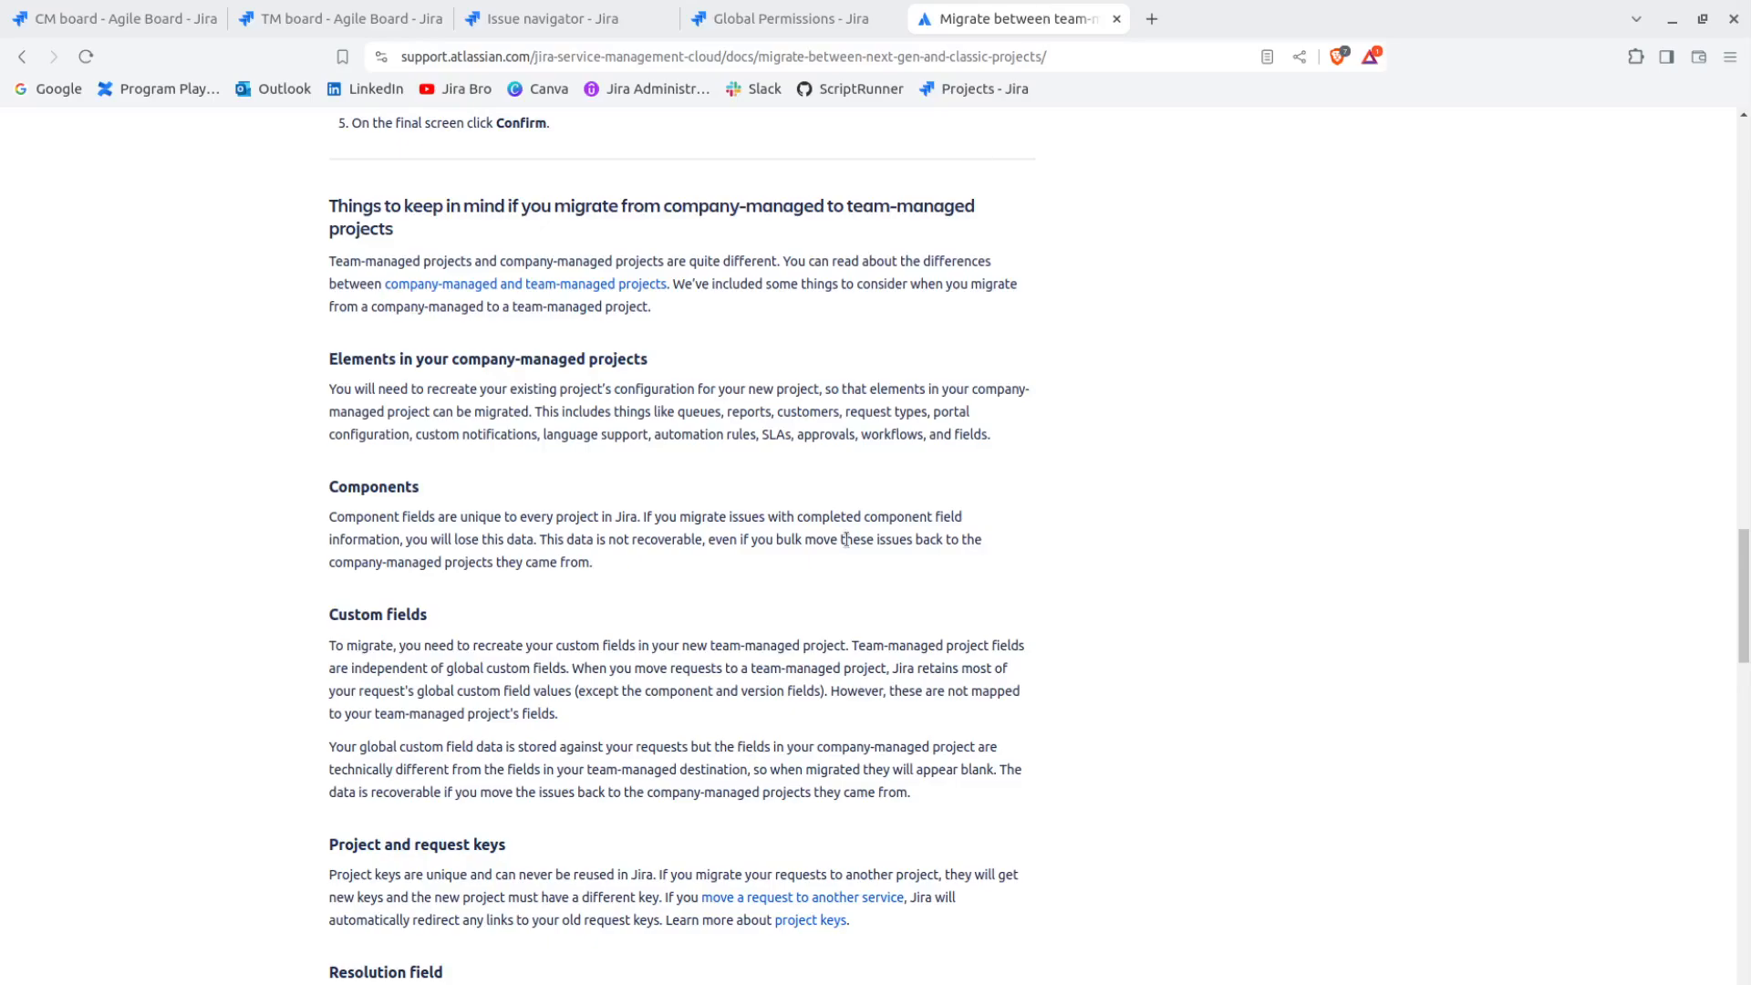
pyautogui.moveTo(682, 208); pyautogui.dragTo(1021, 210)
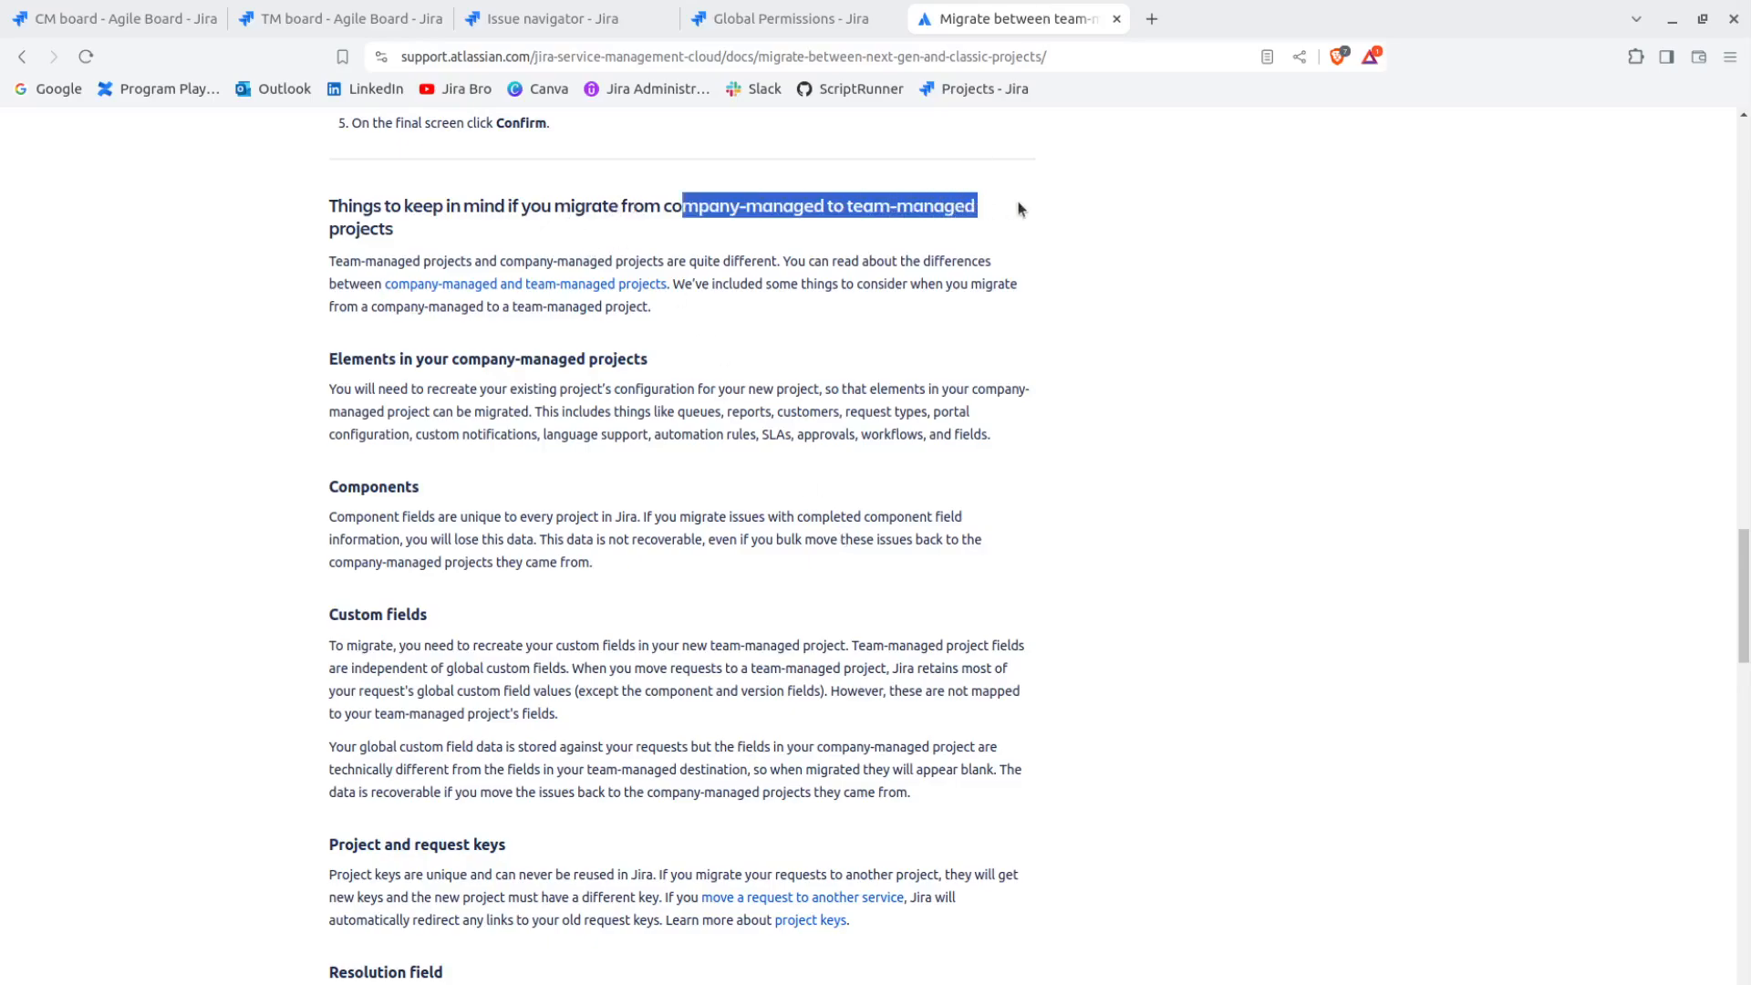
pyautogui.click(1022, 210)
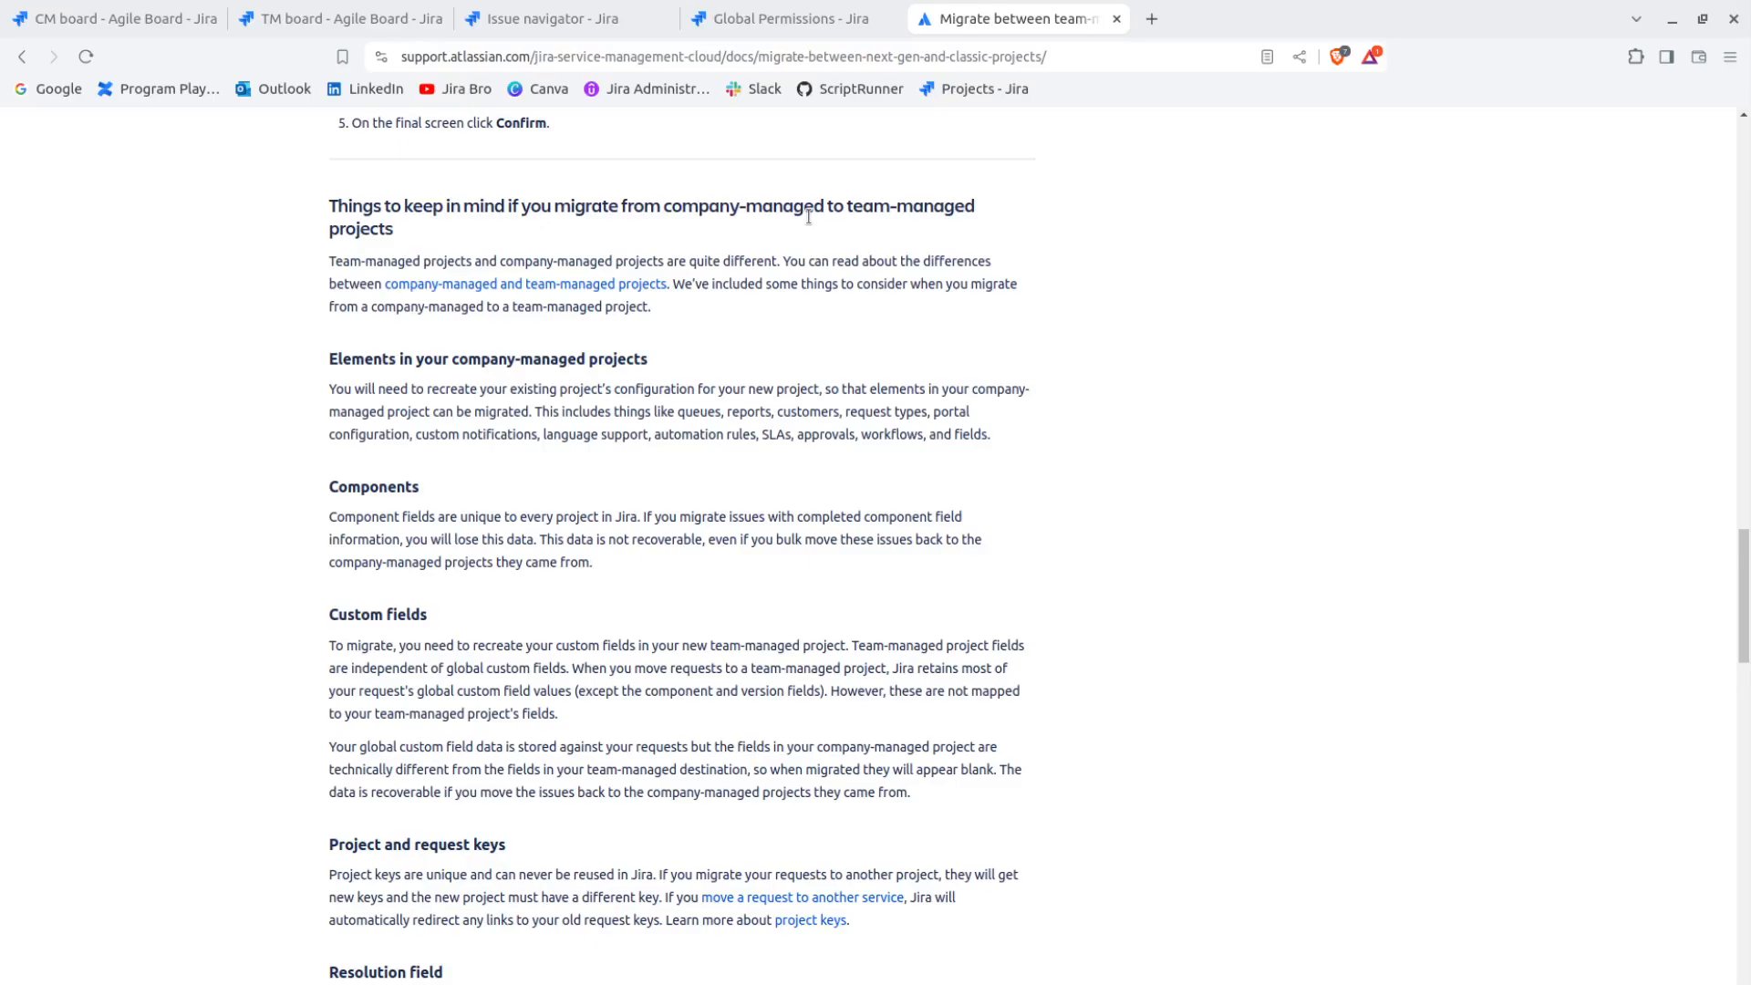
# Read the article's Components section on what happens to component field data when issues are migrated
pyautogui.moveTo(328, 487); pyautogui.dragTo(435, 487)
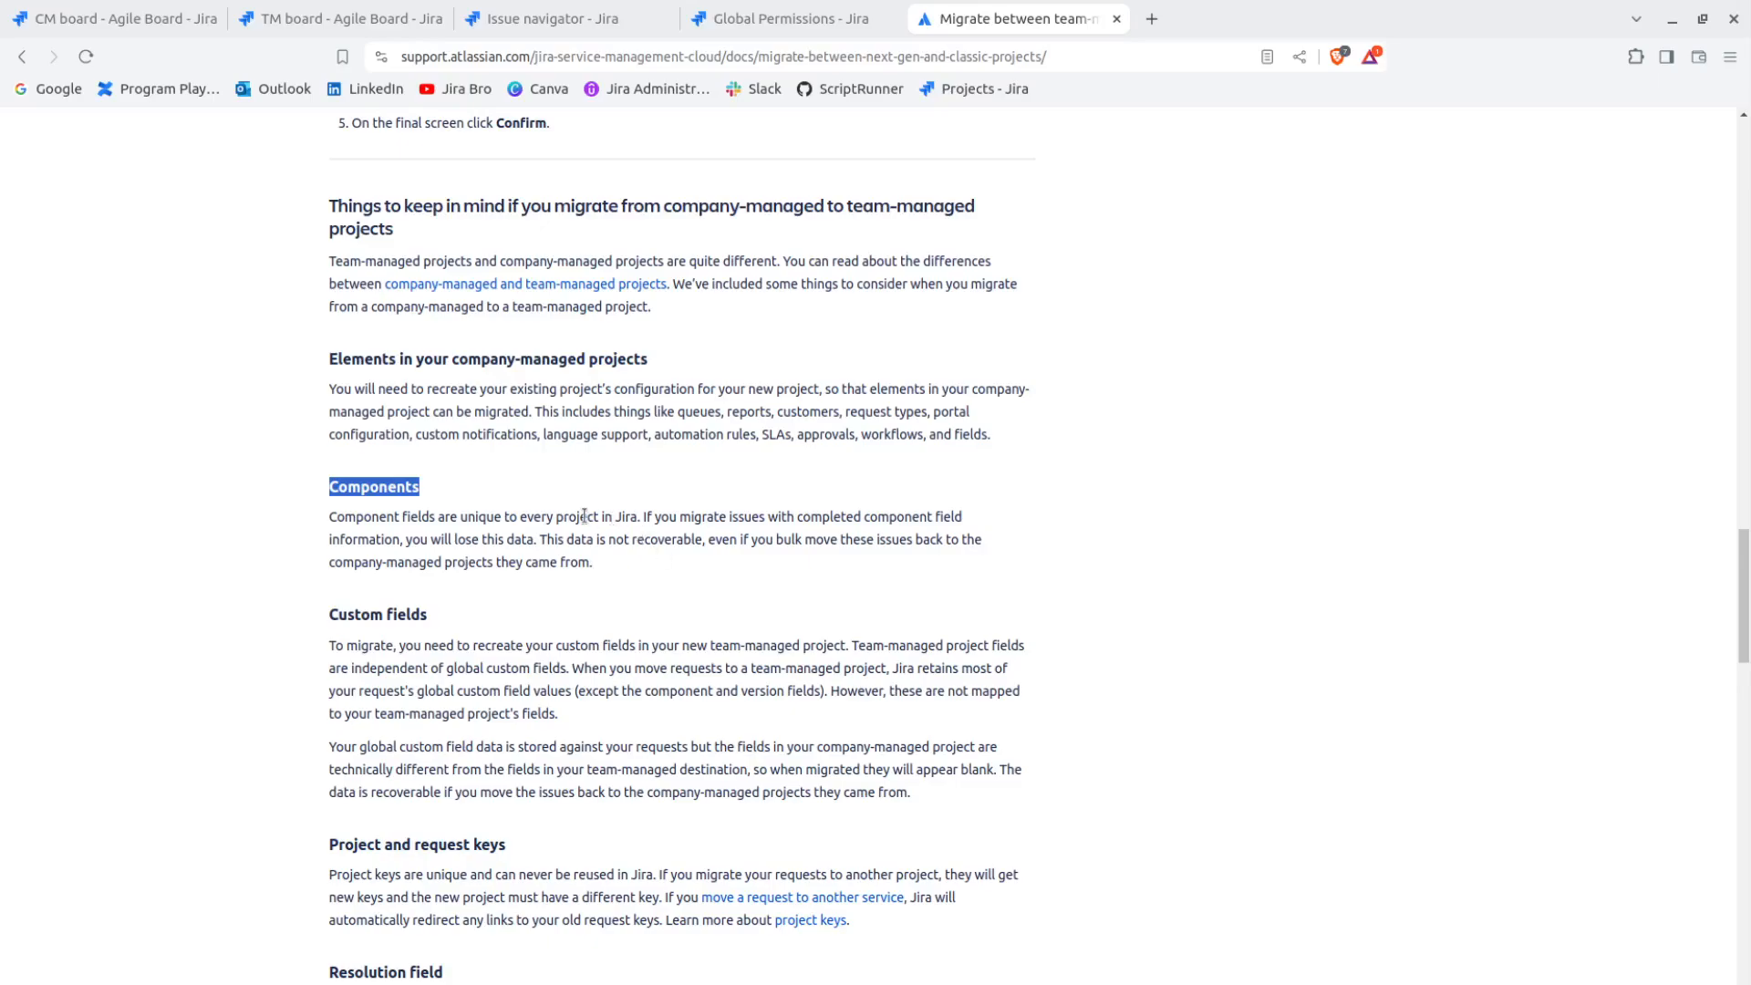
pyautogui.moveTo(580, 517); pyautogui.dragTo(677, 518)
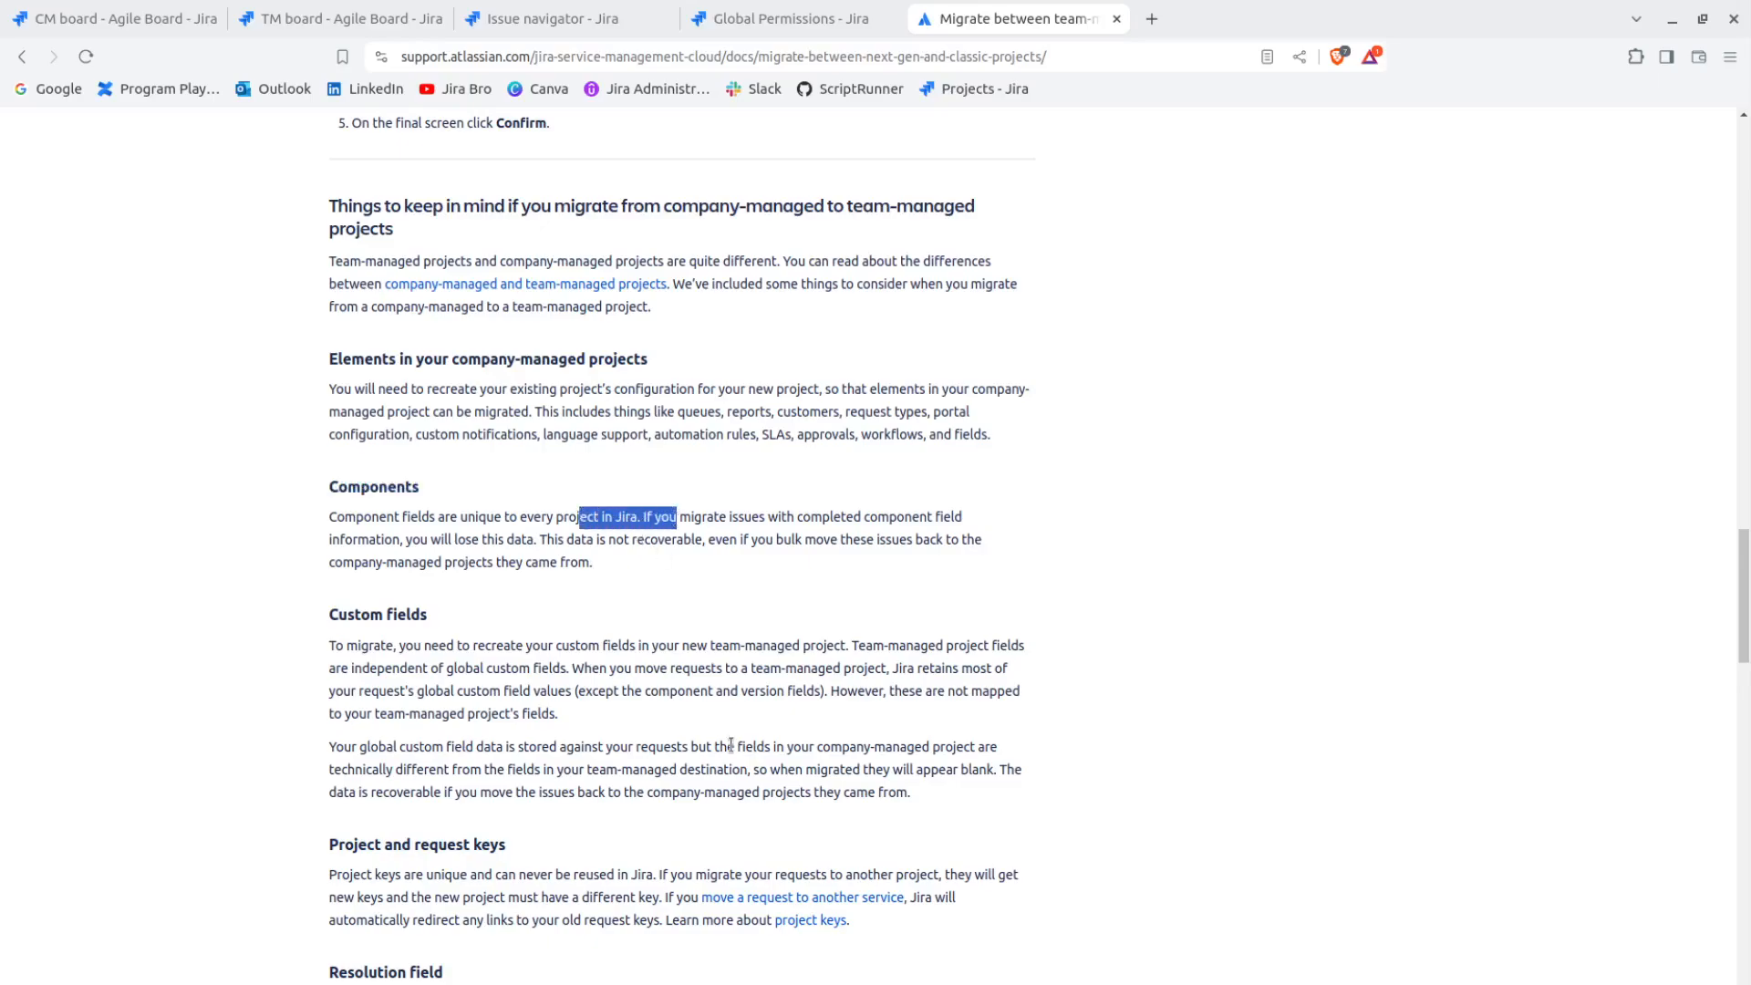
pyautogui.click(660, 567)
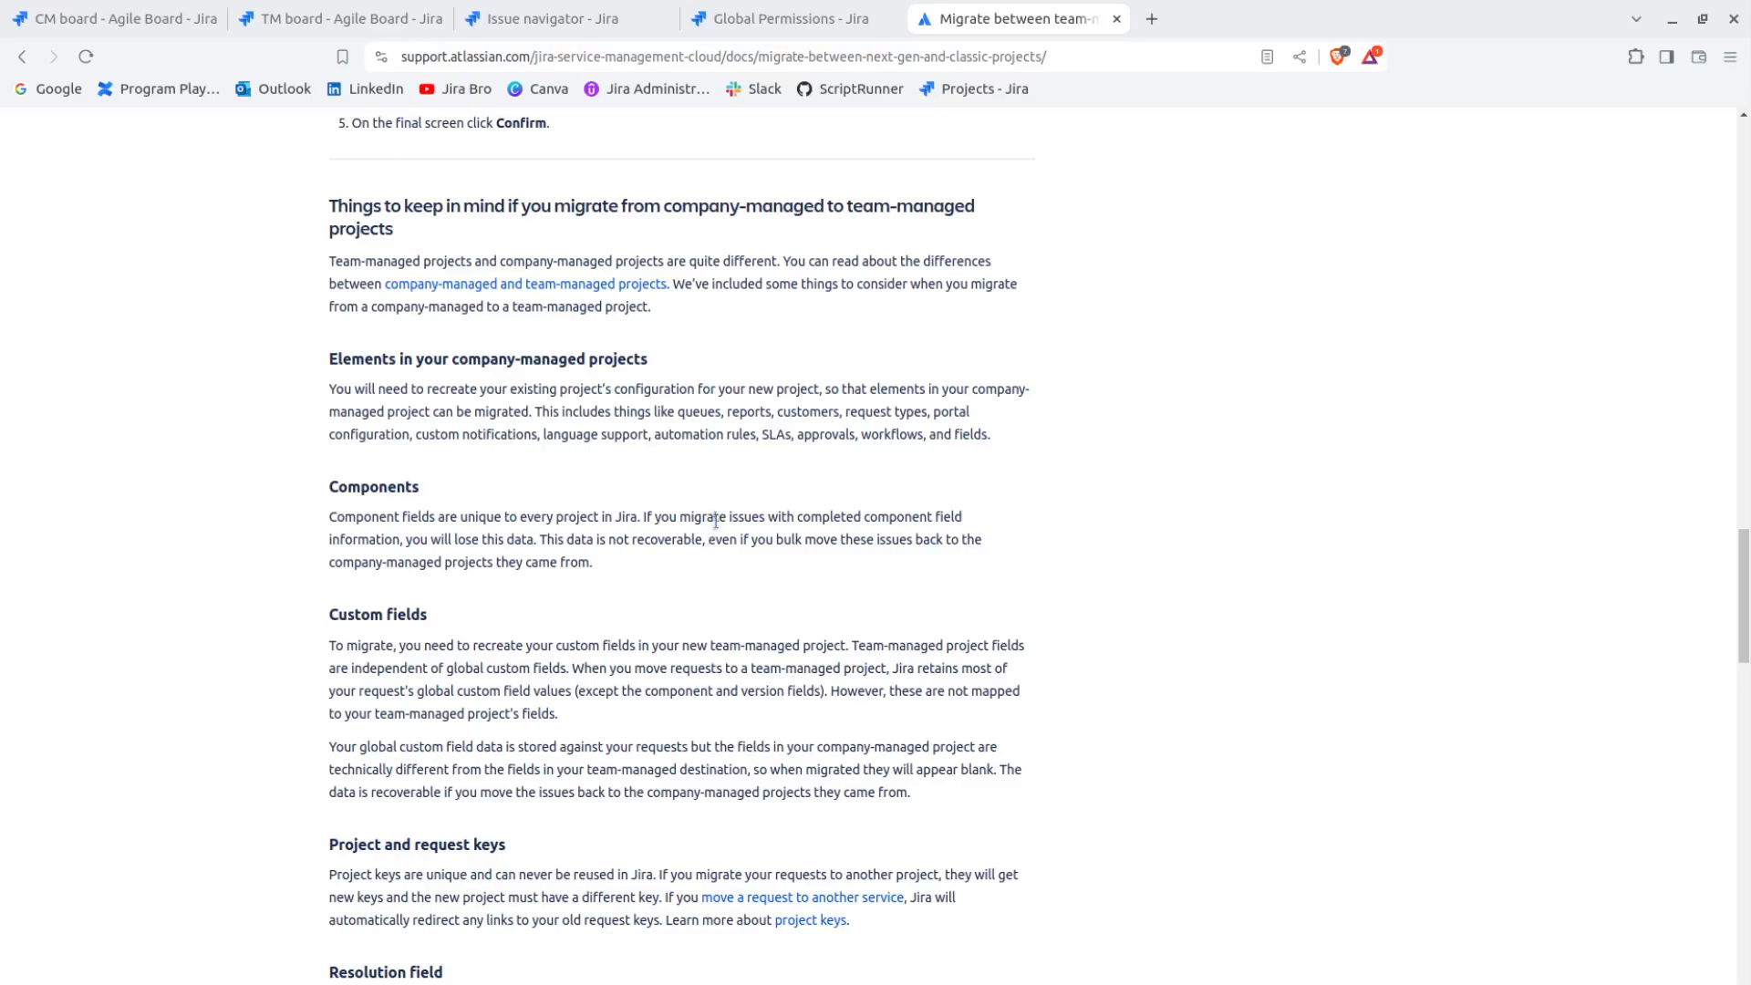
pyautogui.moveTo(714, 518); pyautogui.dragTo(988, 537)
pyautogui.click(988, 536)
pyautogui.moveTo(392, 540); pyautogui.dragTo(515, 553)
pyautogui.click(522, 549)
pyautogui.moveTo(406, 540); pyautogui.dragTo(535, 541)
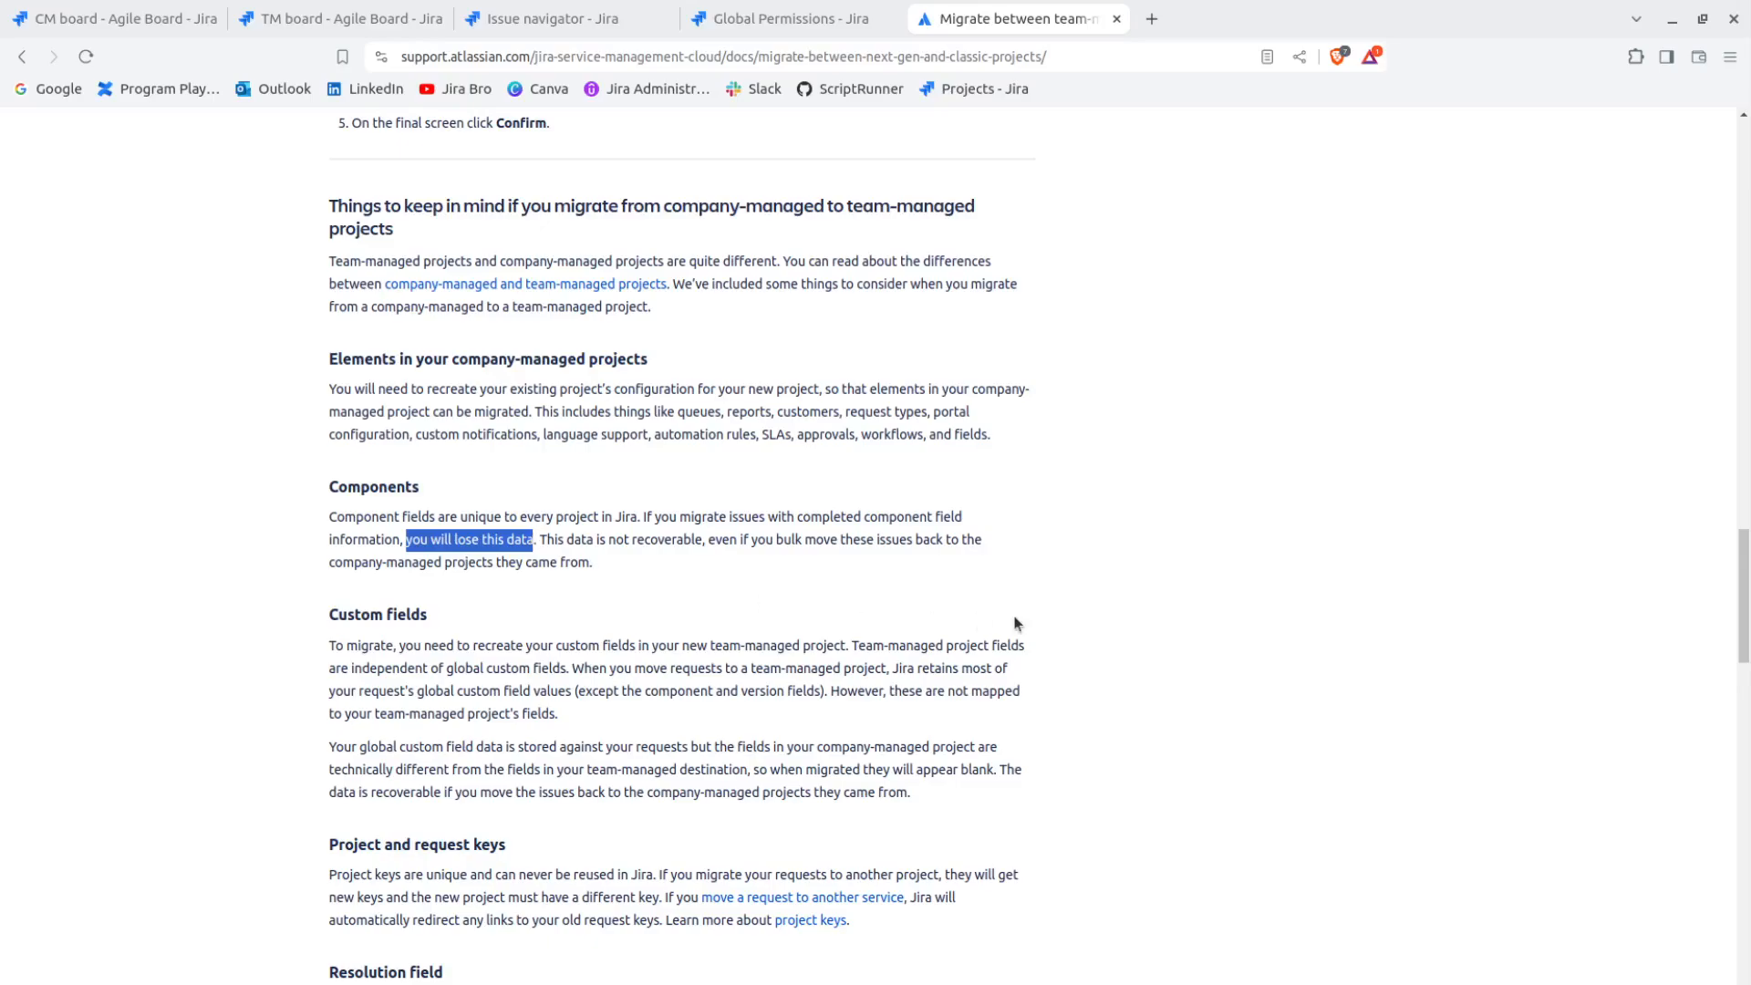
pyautogui.moveTo(609, 540); pyautogui.dragTo(740, 540)
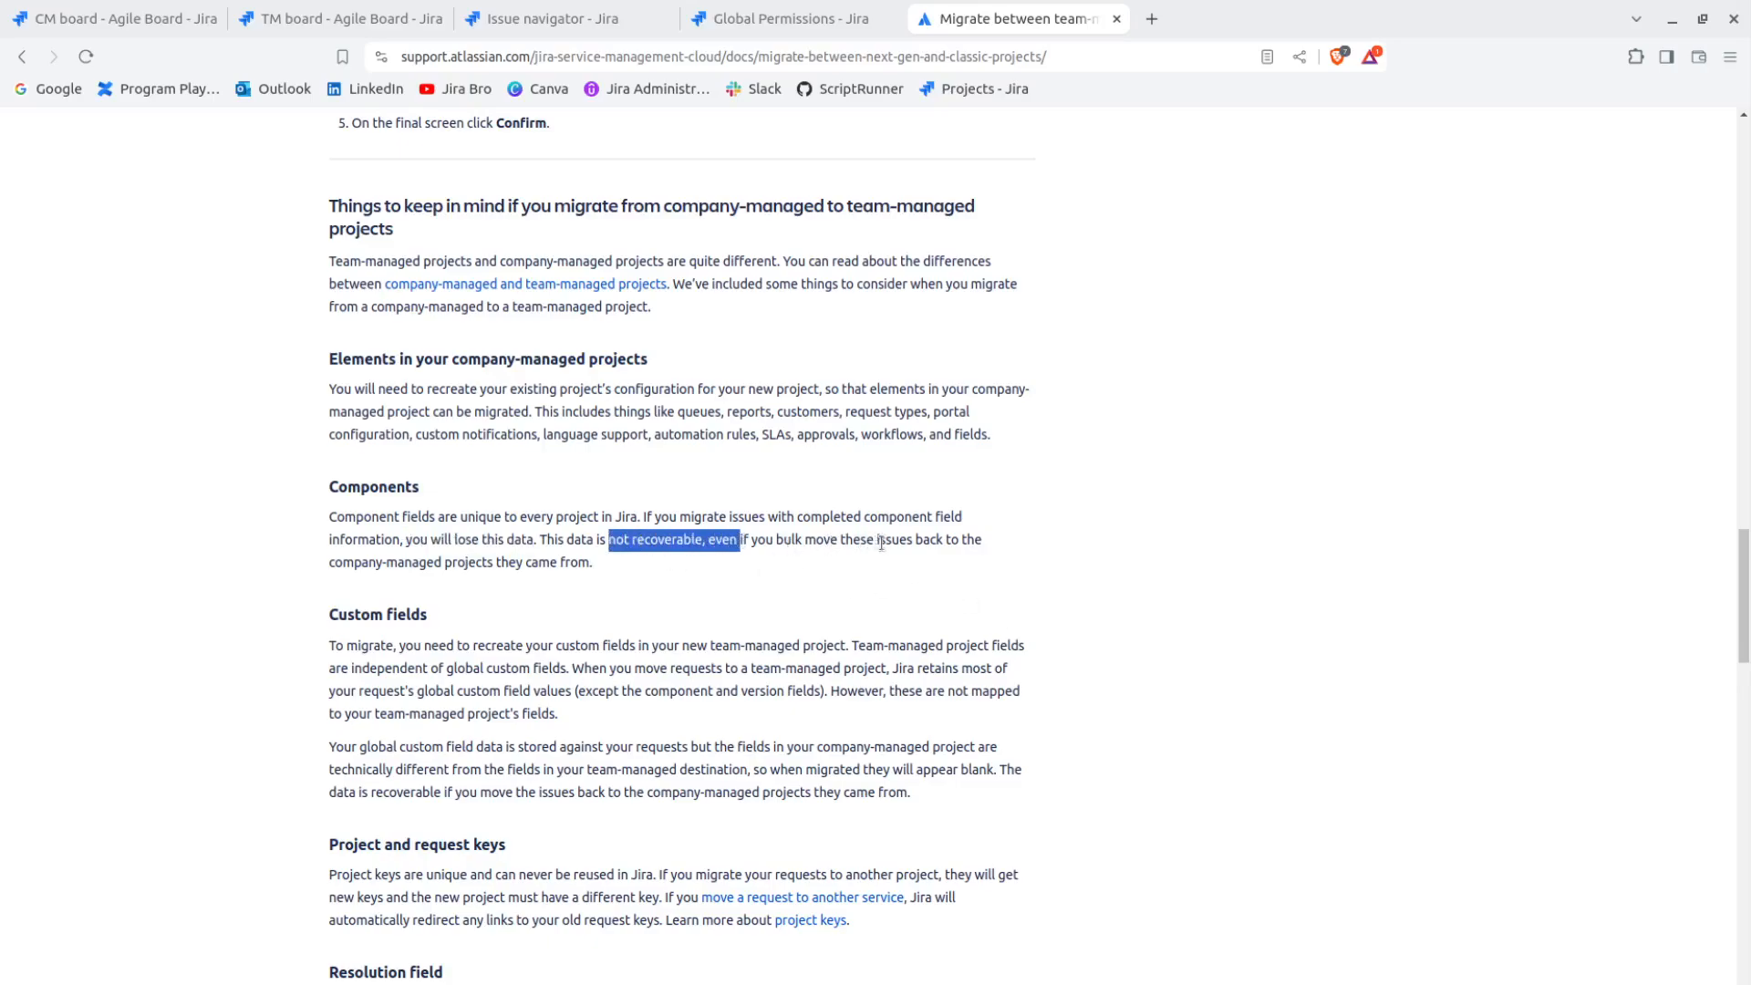
pyautogui.moveTo(383, 563); pyautogui.dragTo(594, 561)
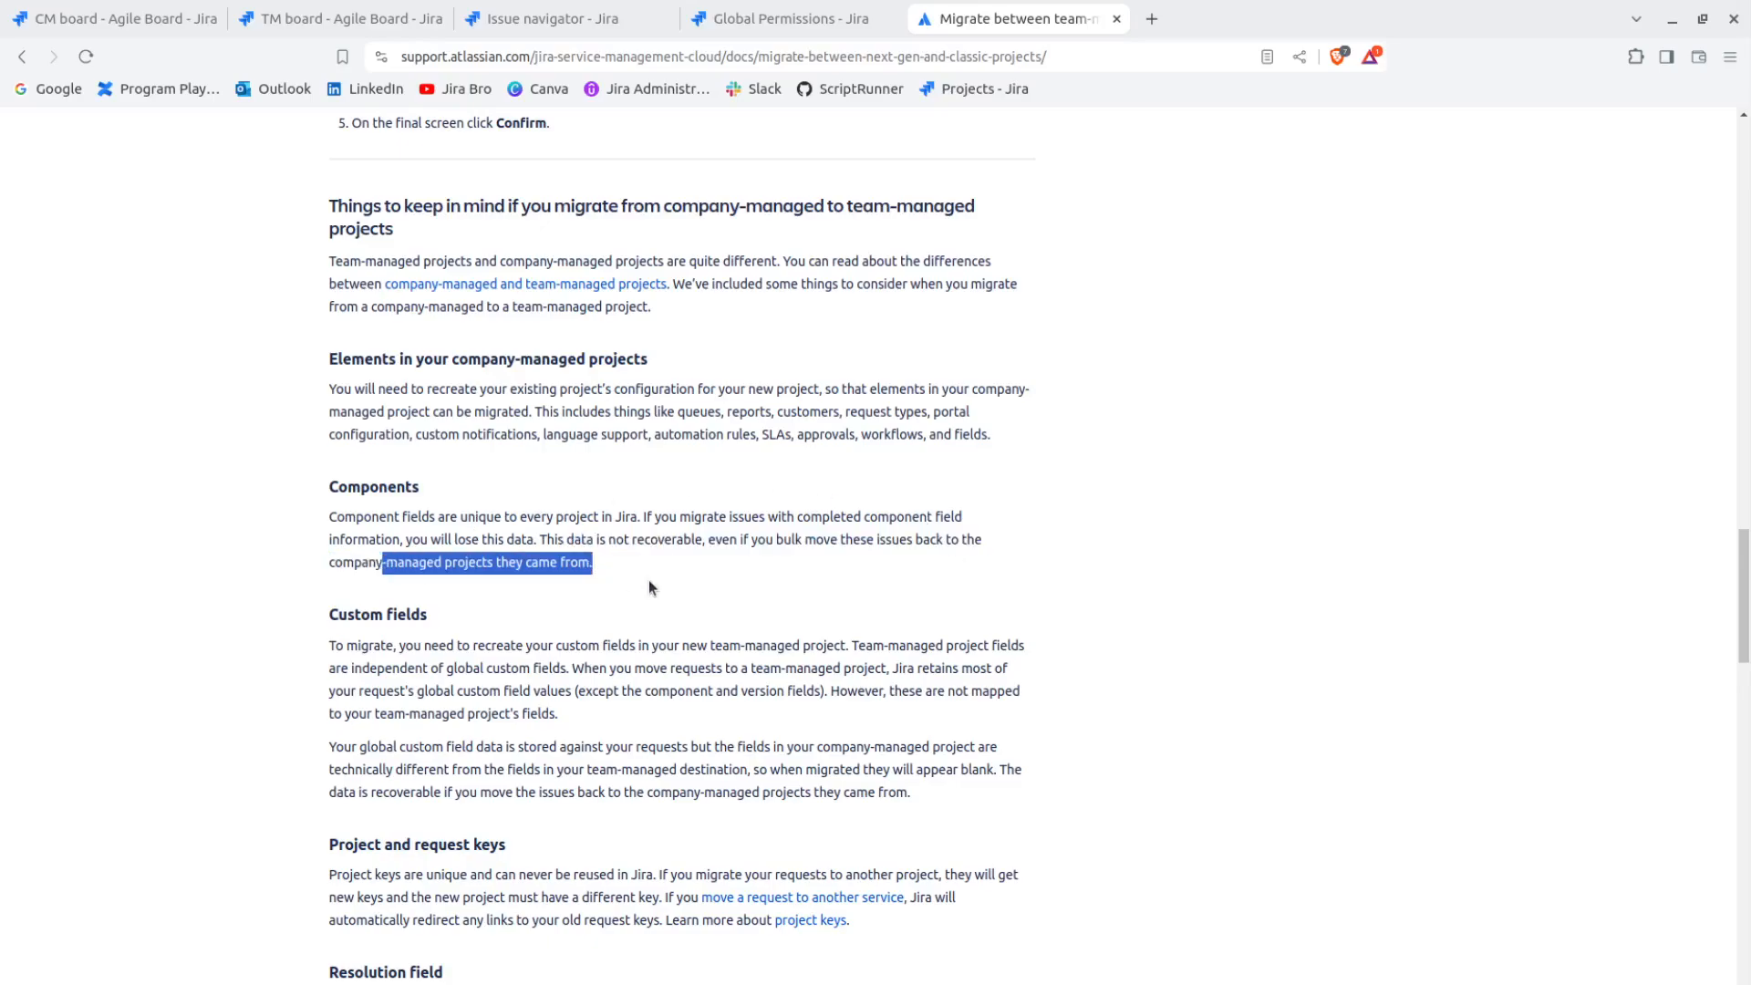
# Read the Custom fields section on recreating fields and how global custom field data is handled in a team-managed project
pyautogui.scroll(-2, 649, 582)
pyautogui.scroll(-2, 662, 570)
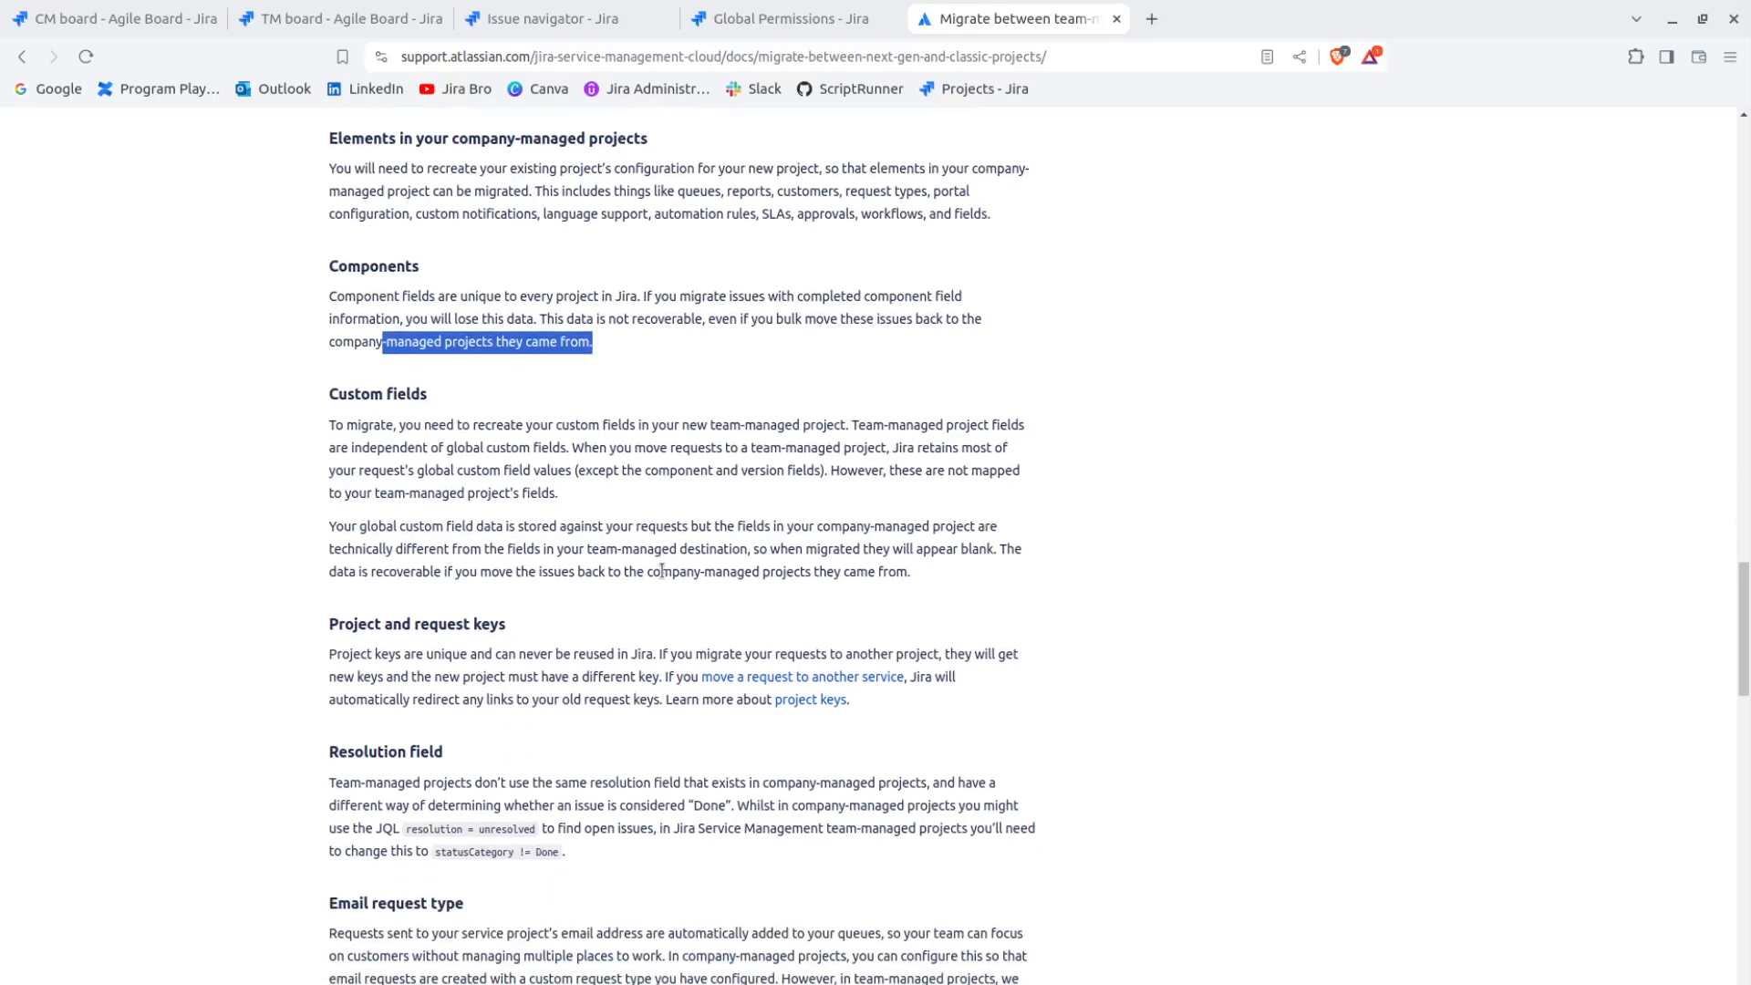
pyautogui.click(571, 386)
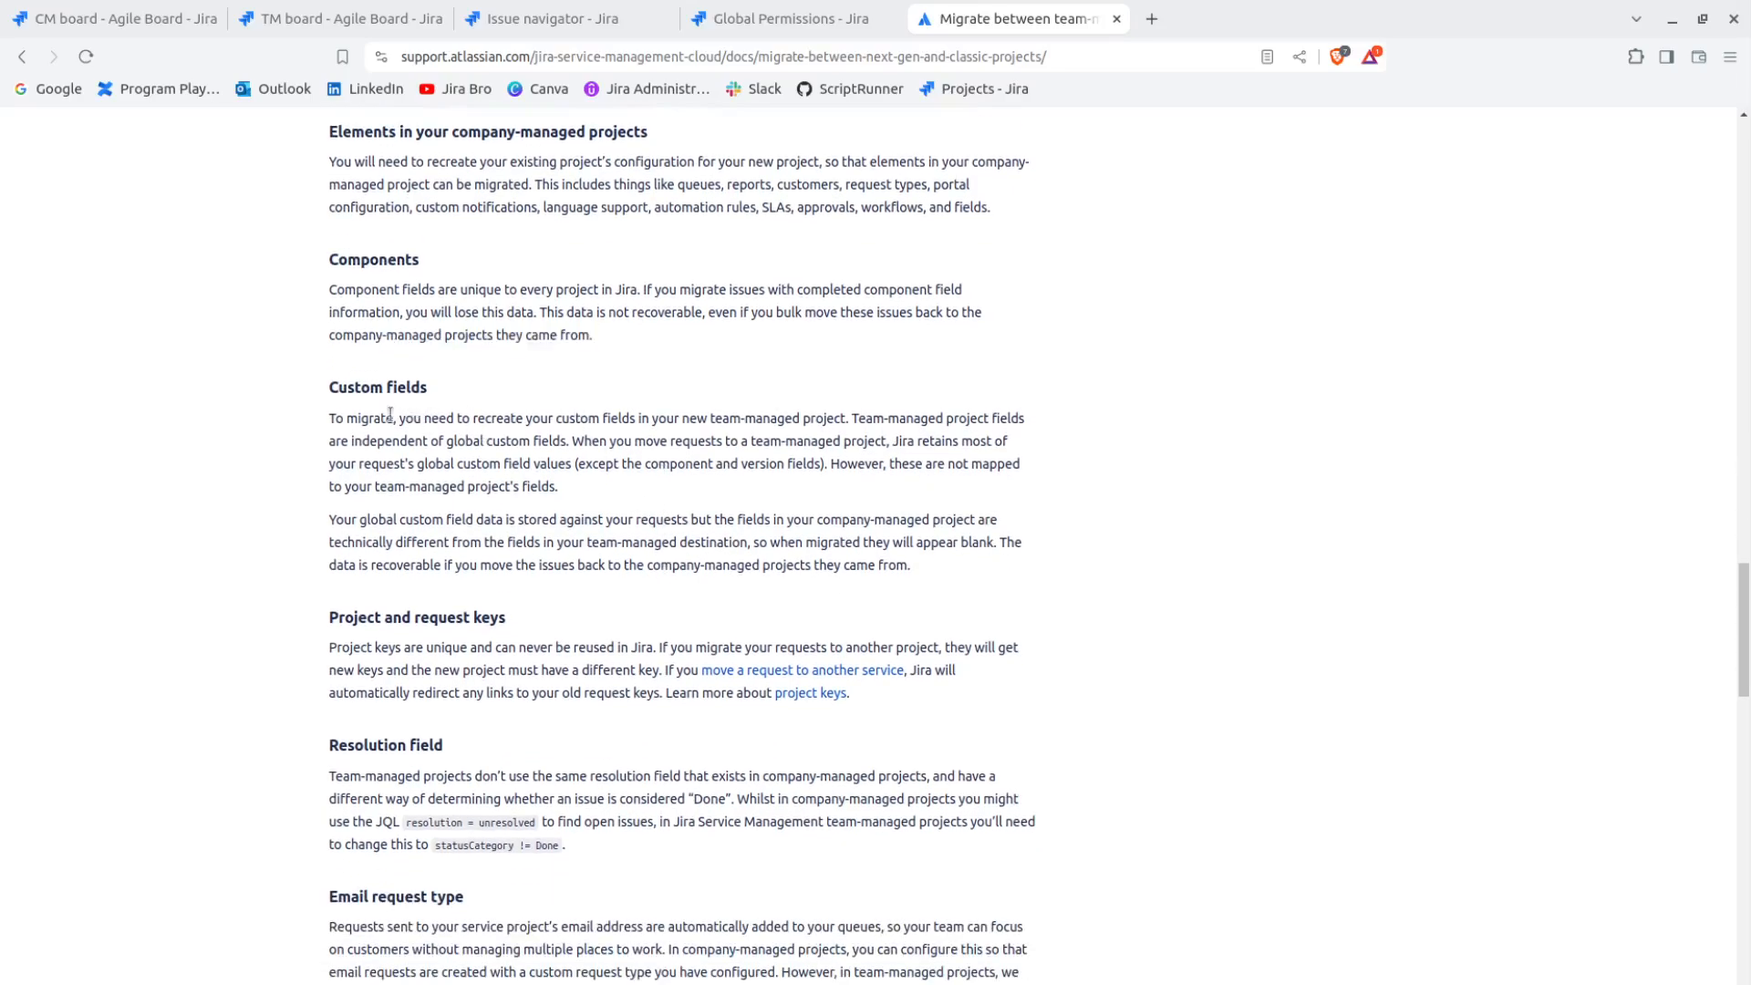
pyautogui.moveTo(423, 419); pyautogui.dragTo(542, 420)
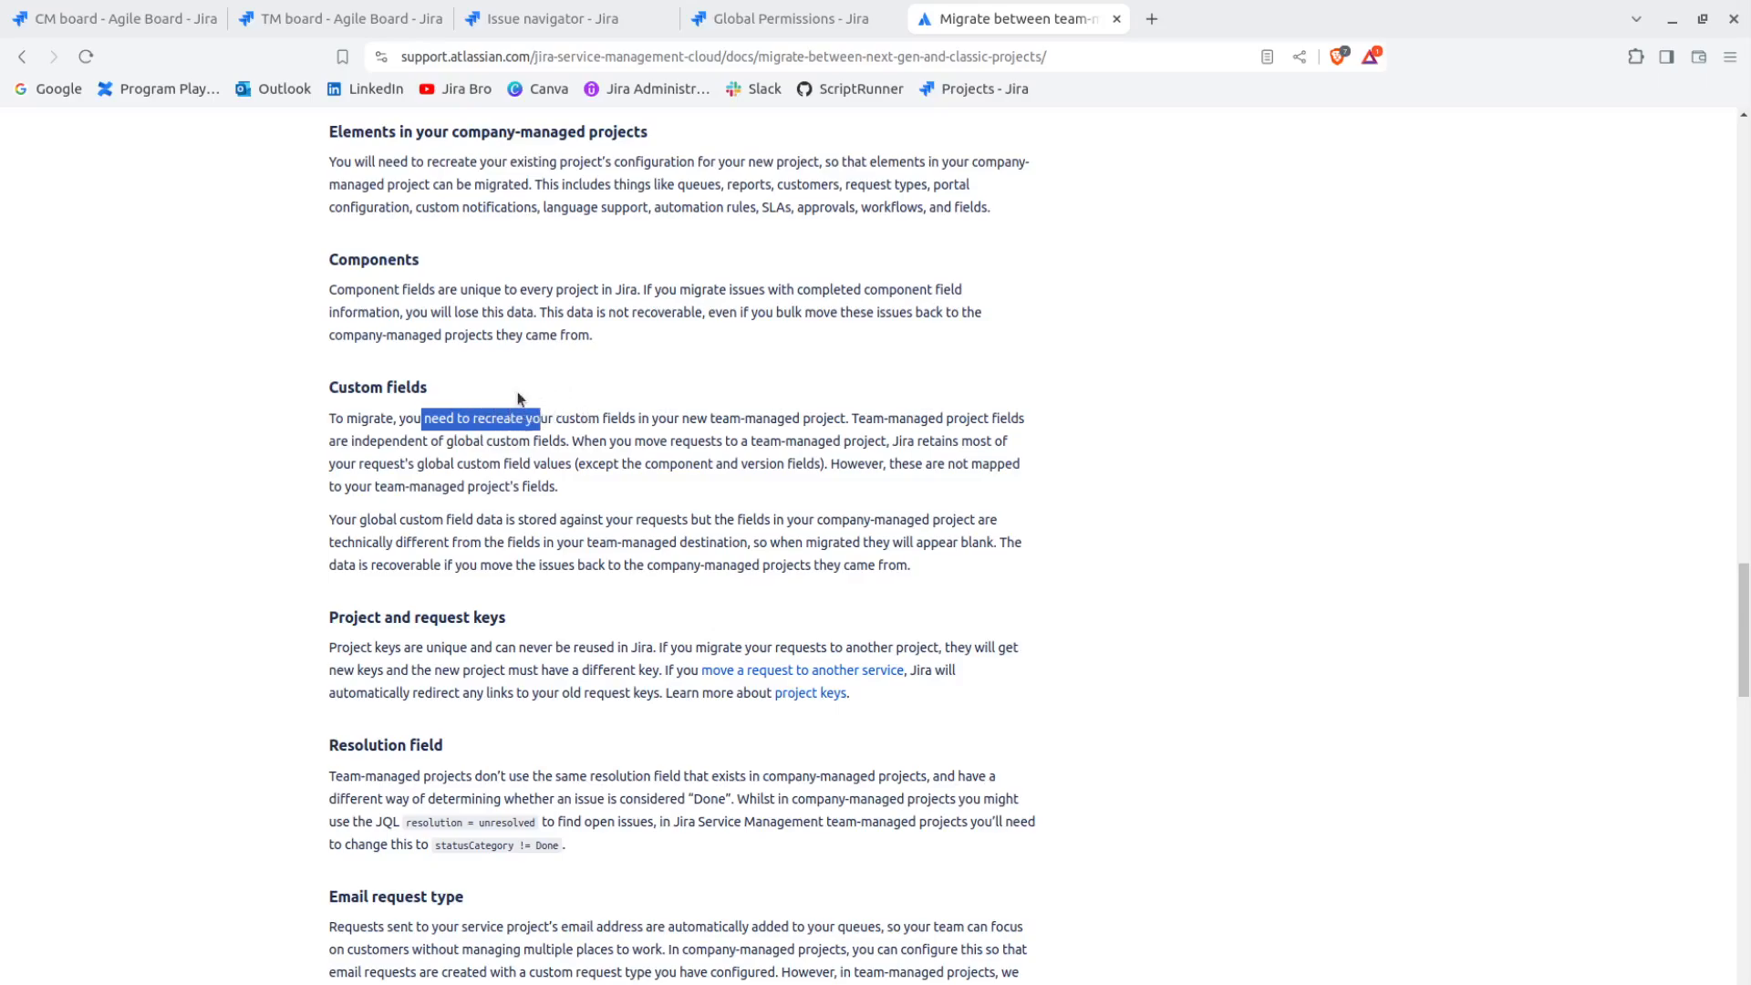
pyautogui.moveTo(711, 420); pyautogui.dragTo(1057, 425)
pyautogui.click(1176, 493)
pyautogui.click(1056, 425)
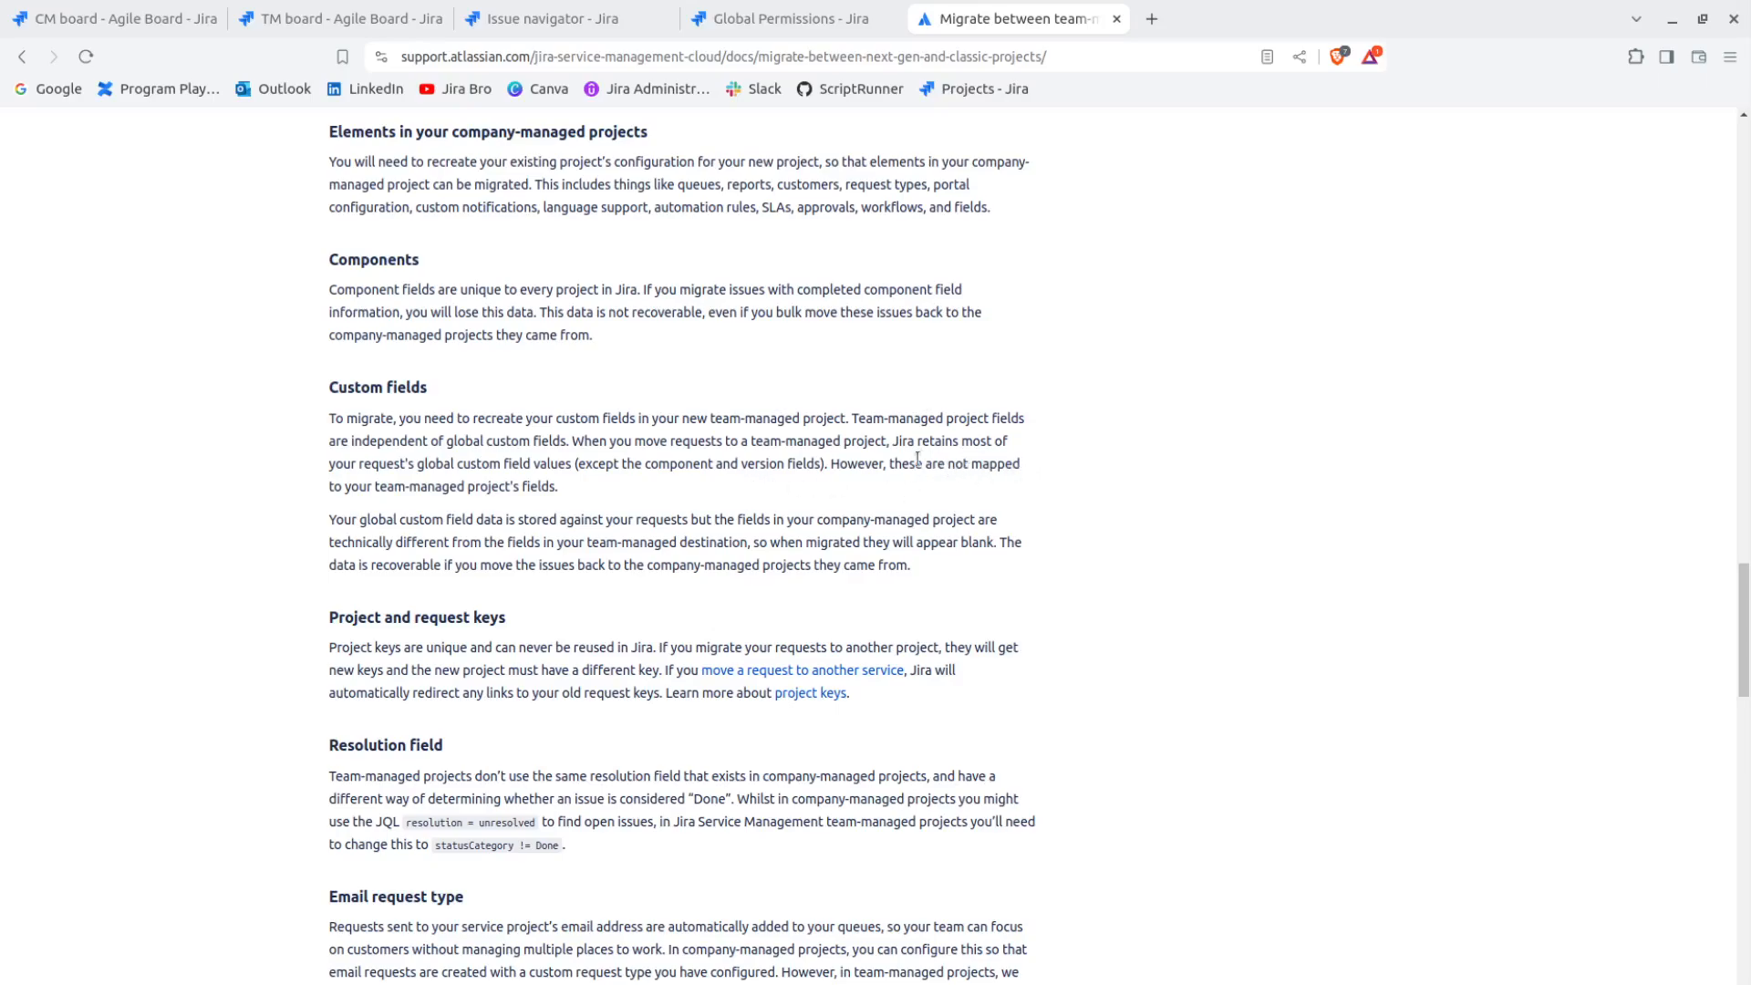
pyautogui.moveTo(319, 506); pyautogui.dragTo(577, 485)
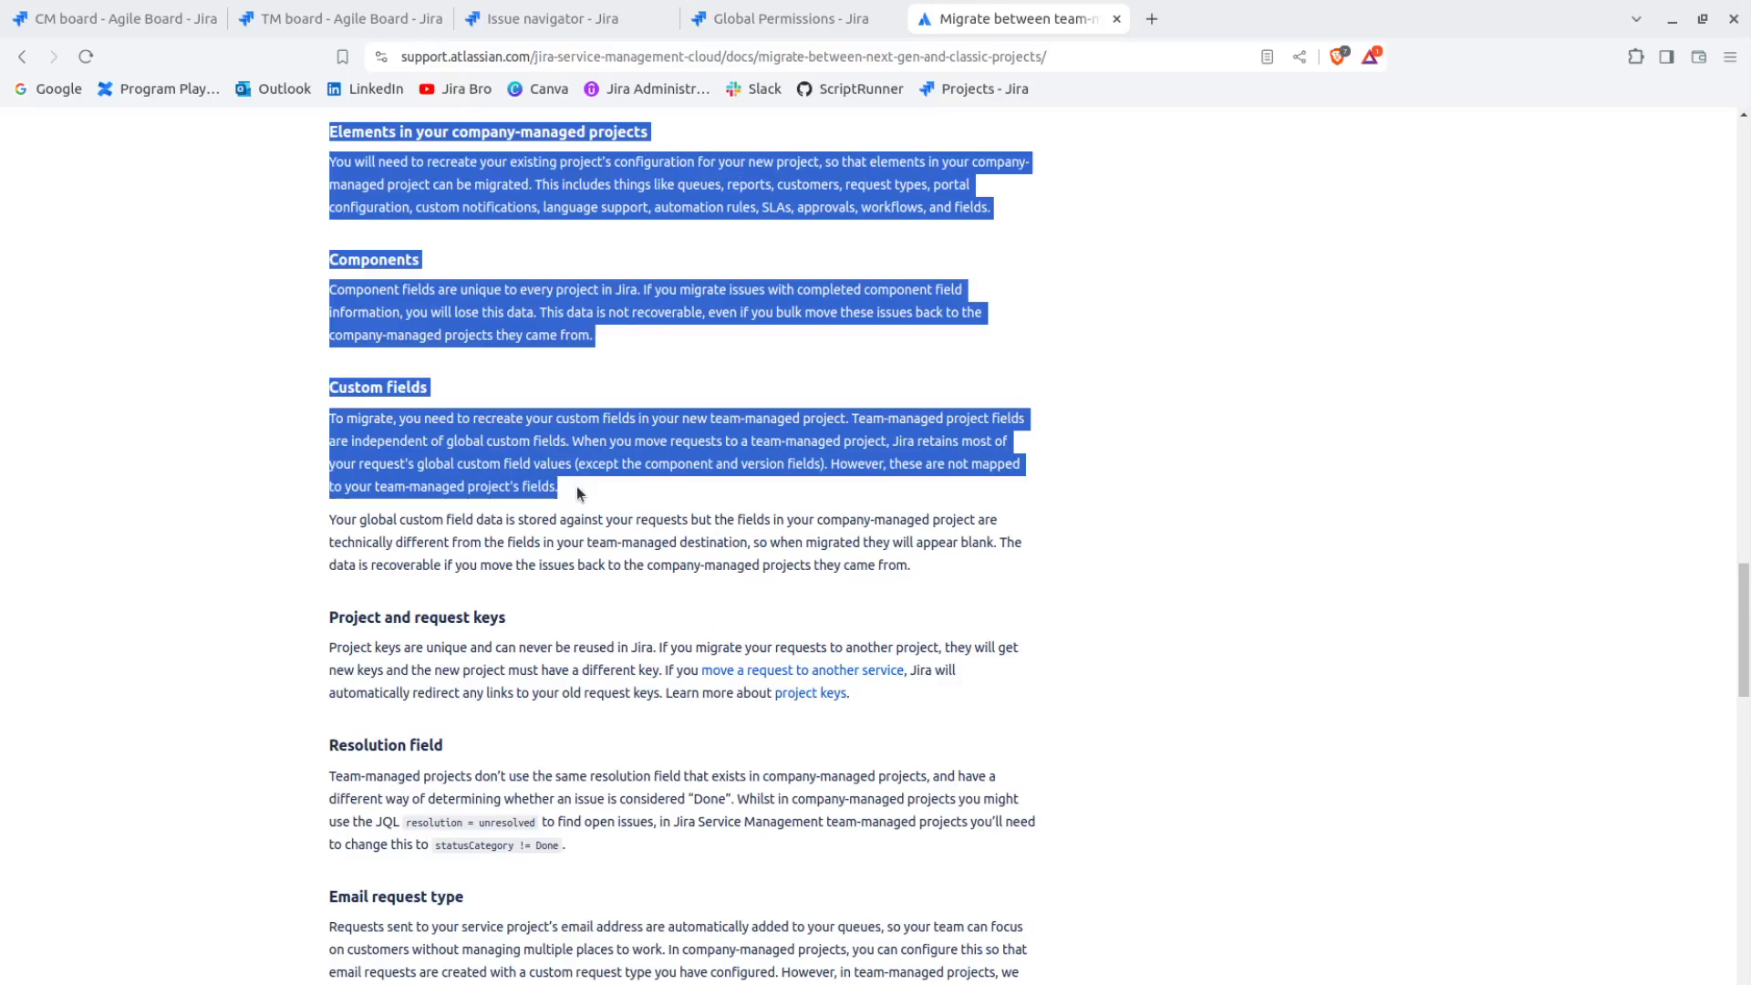
pyautogui.click(576, 486)
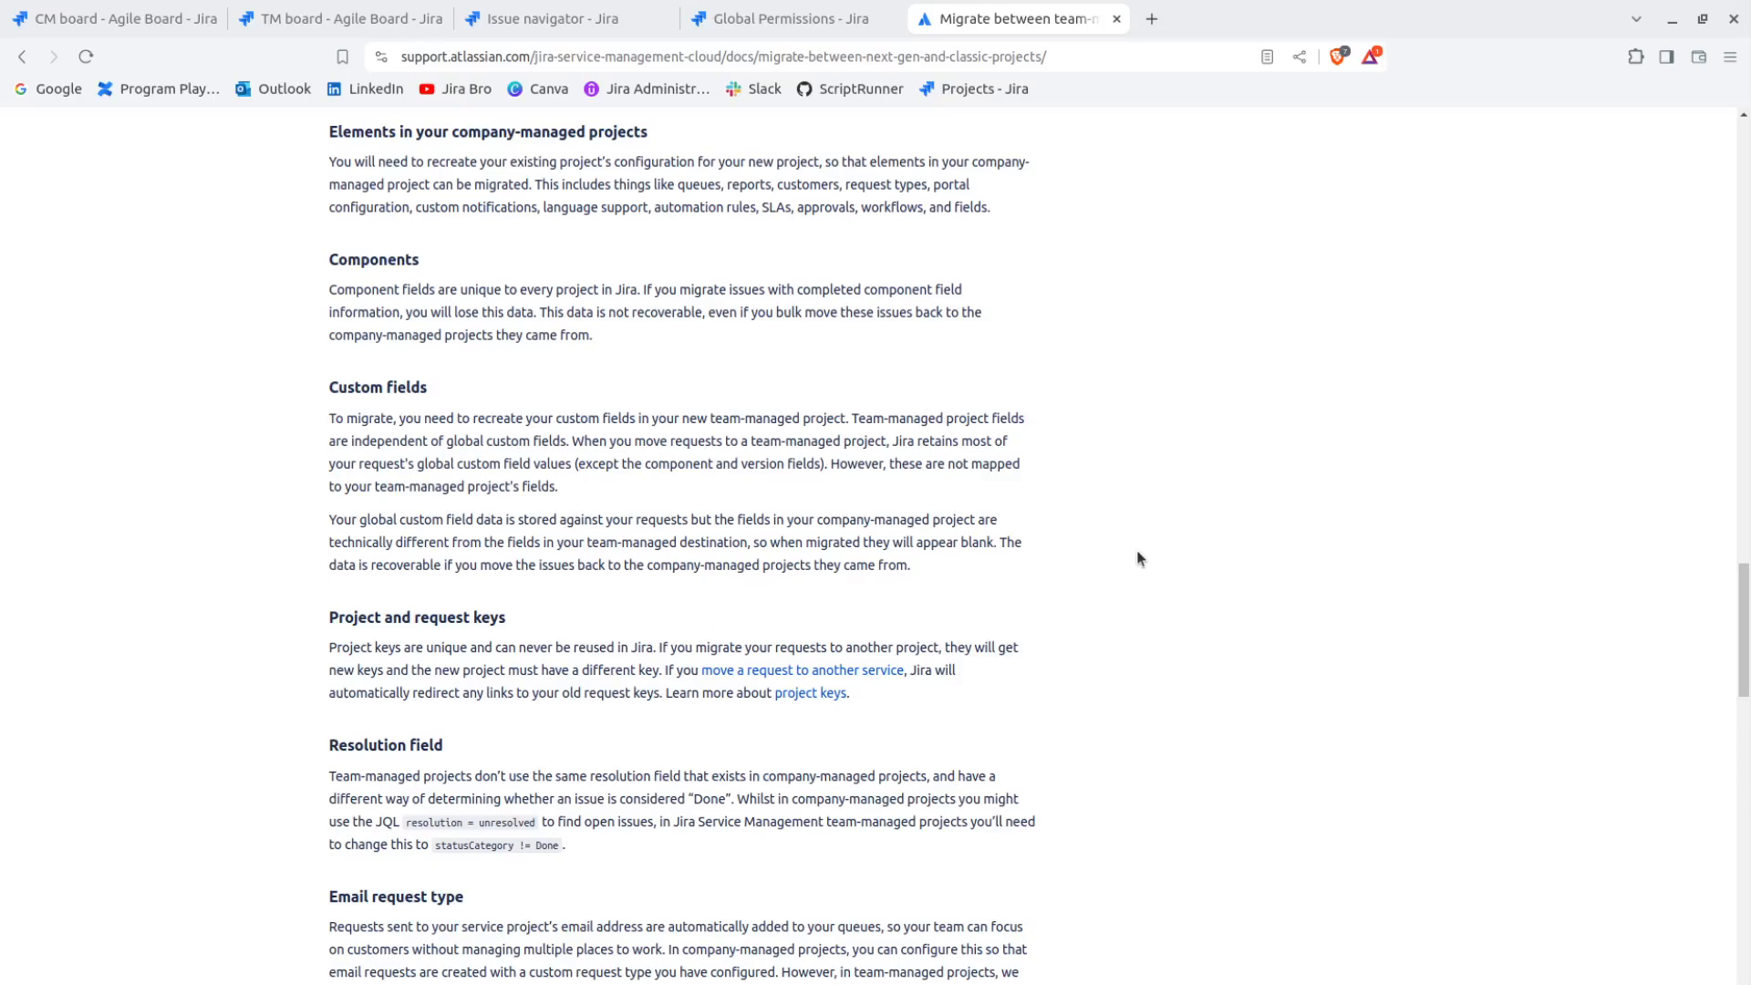
pyautogui.moveTo(748, 542); pyautogui.dragTo(832, 542)
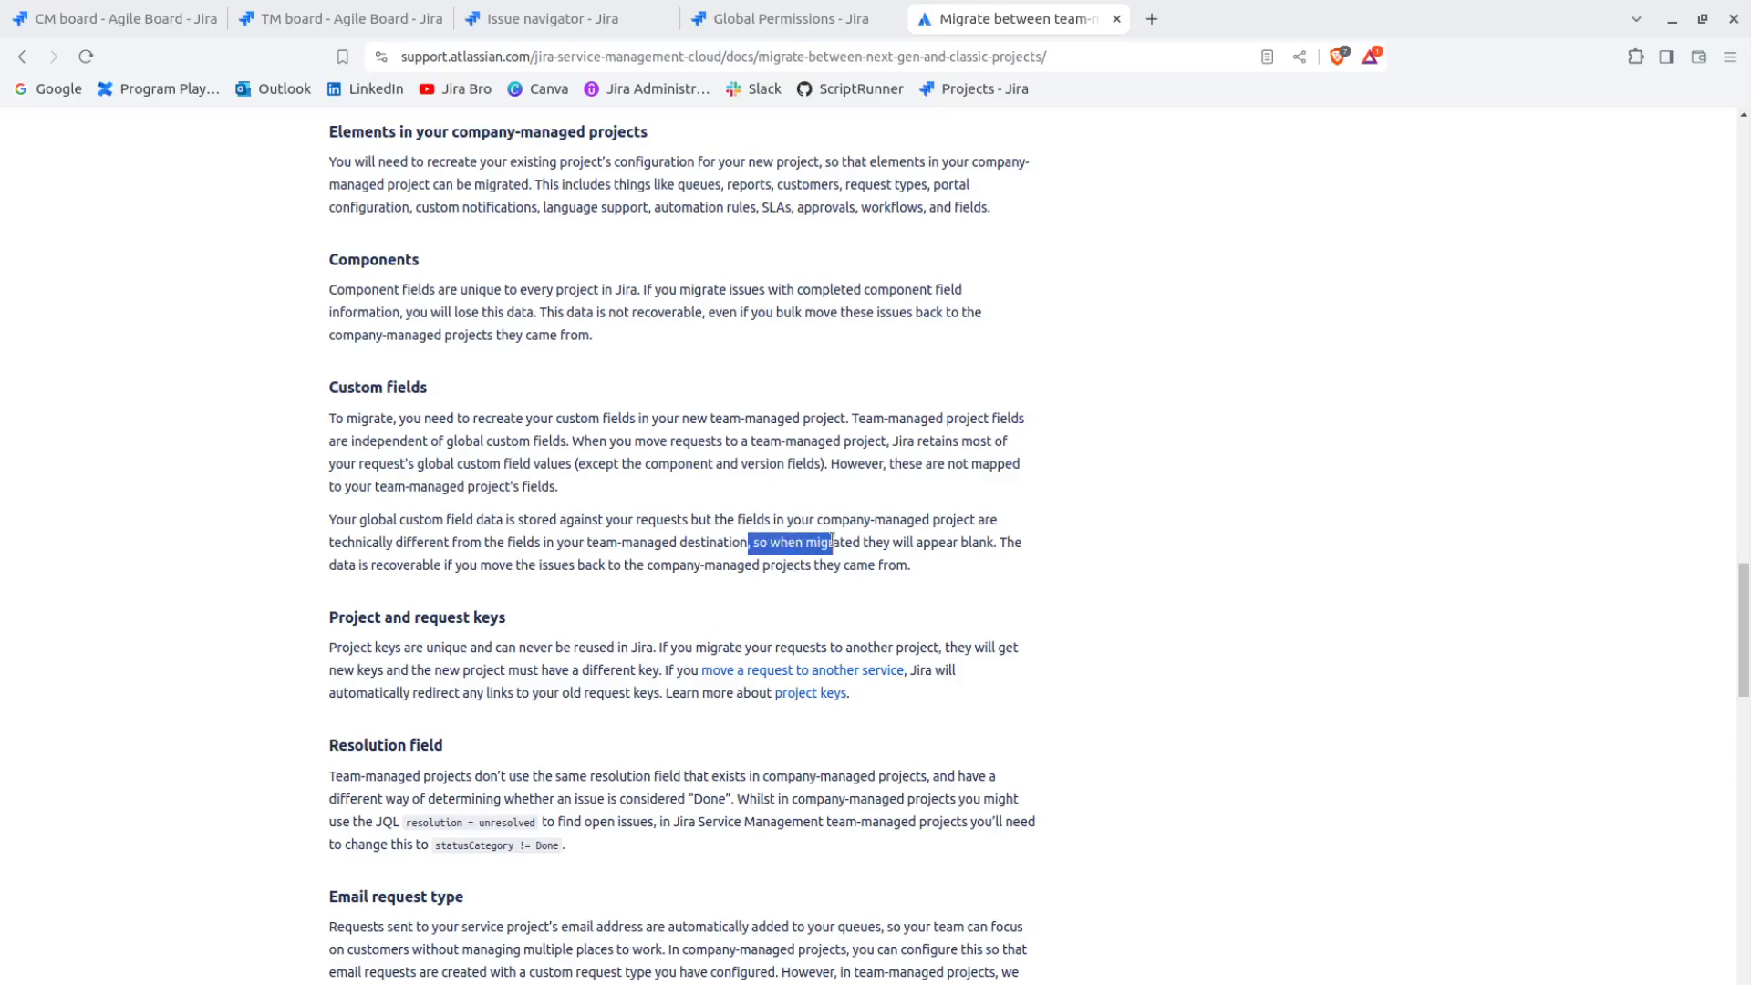
pyautogui.click(832, 542)
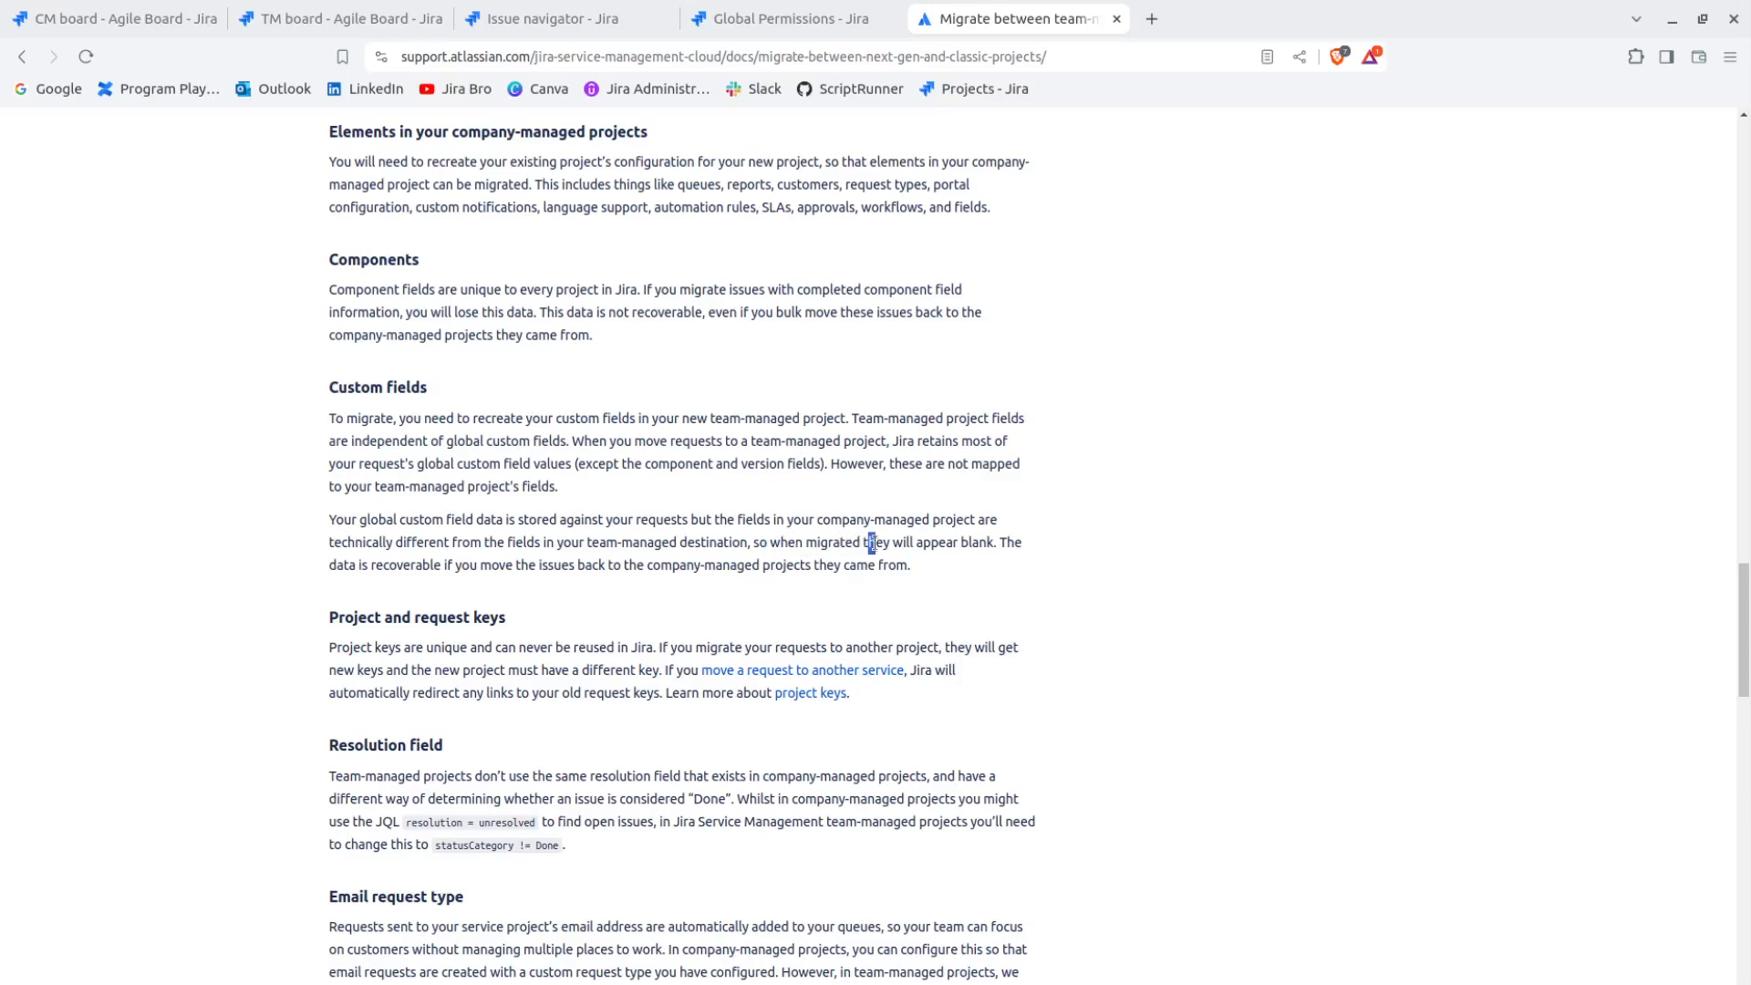
pyautogui.moveTo(867, 542); pyautogui.dragTo(999, 541)
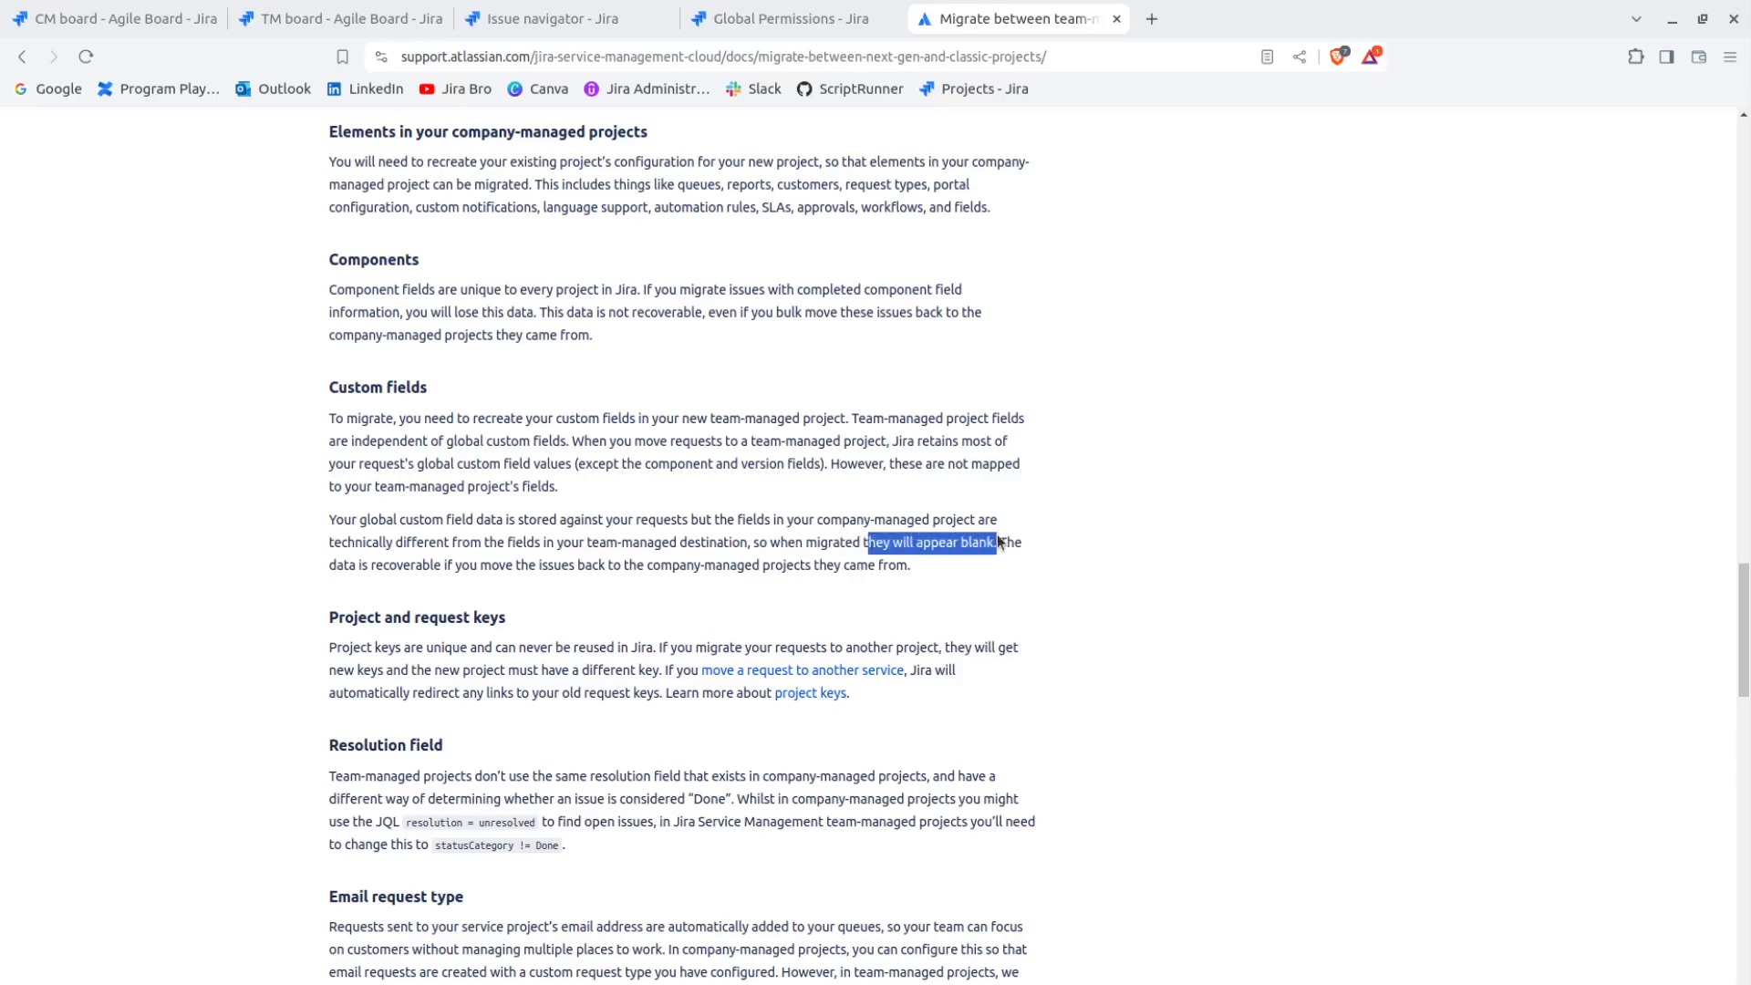
pyautogui.click(384, 568)
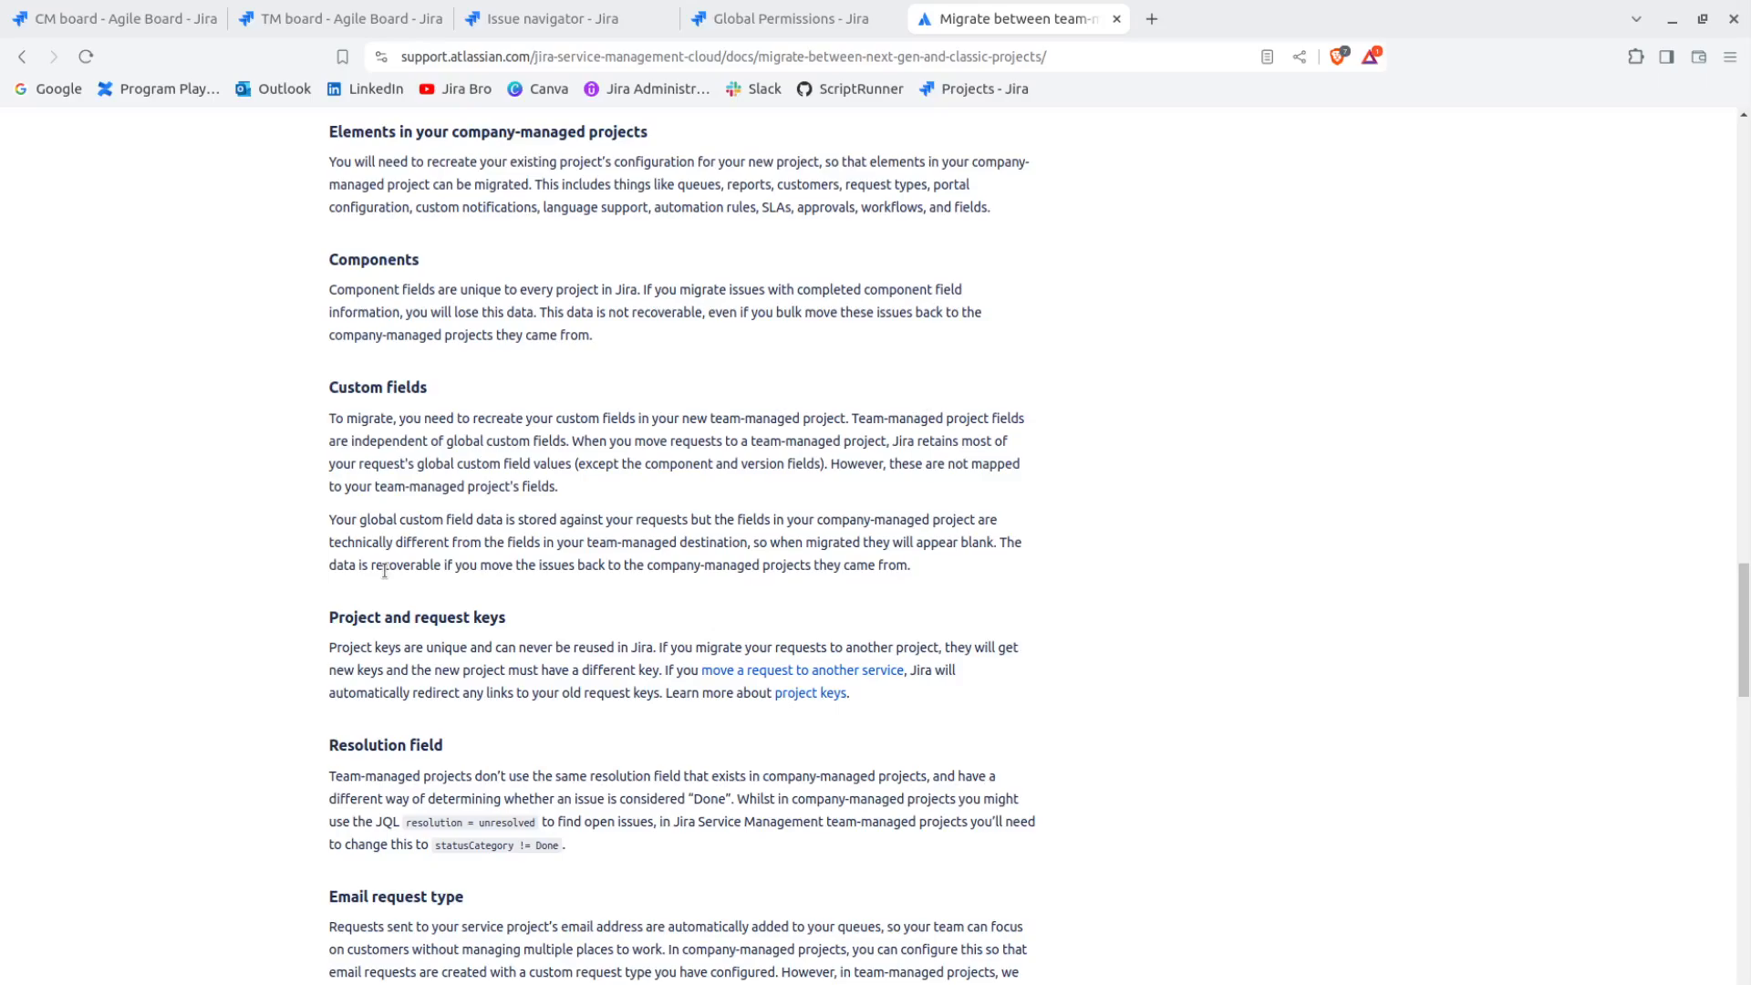
pyautogui.moveTo(517, 566); pyautogui.dragTo(706, 575)
pyautogui.click(876, 591)
# Review the article's sections on project and request keys and on the resolution field
pyautogui.scroll(-1, 910, 600)
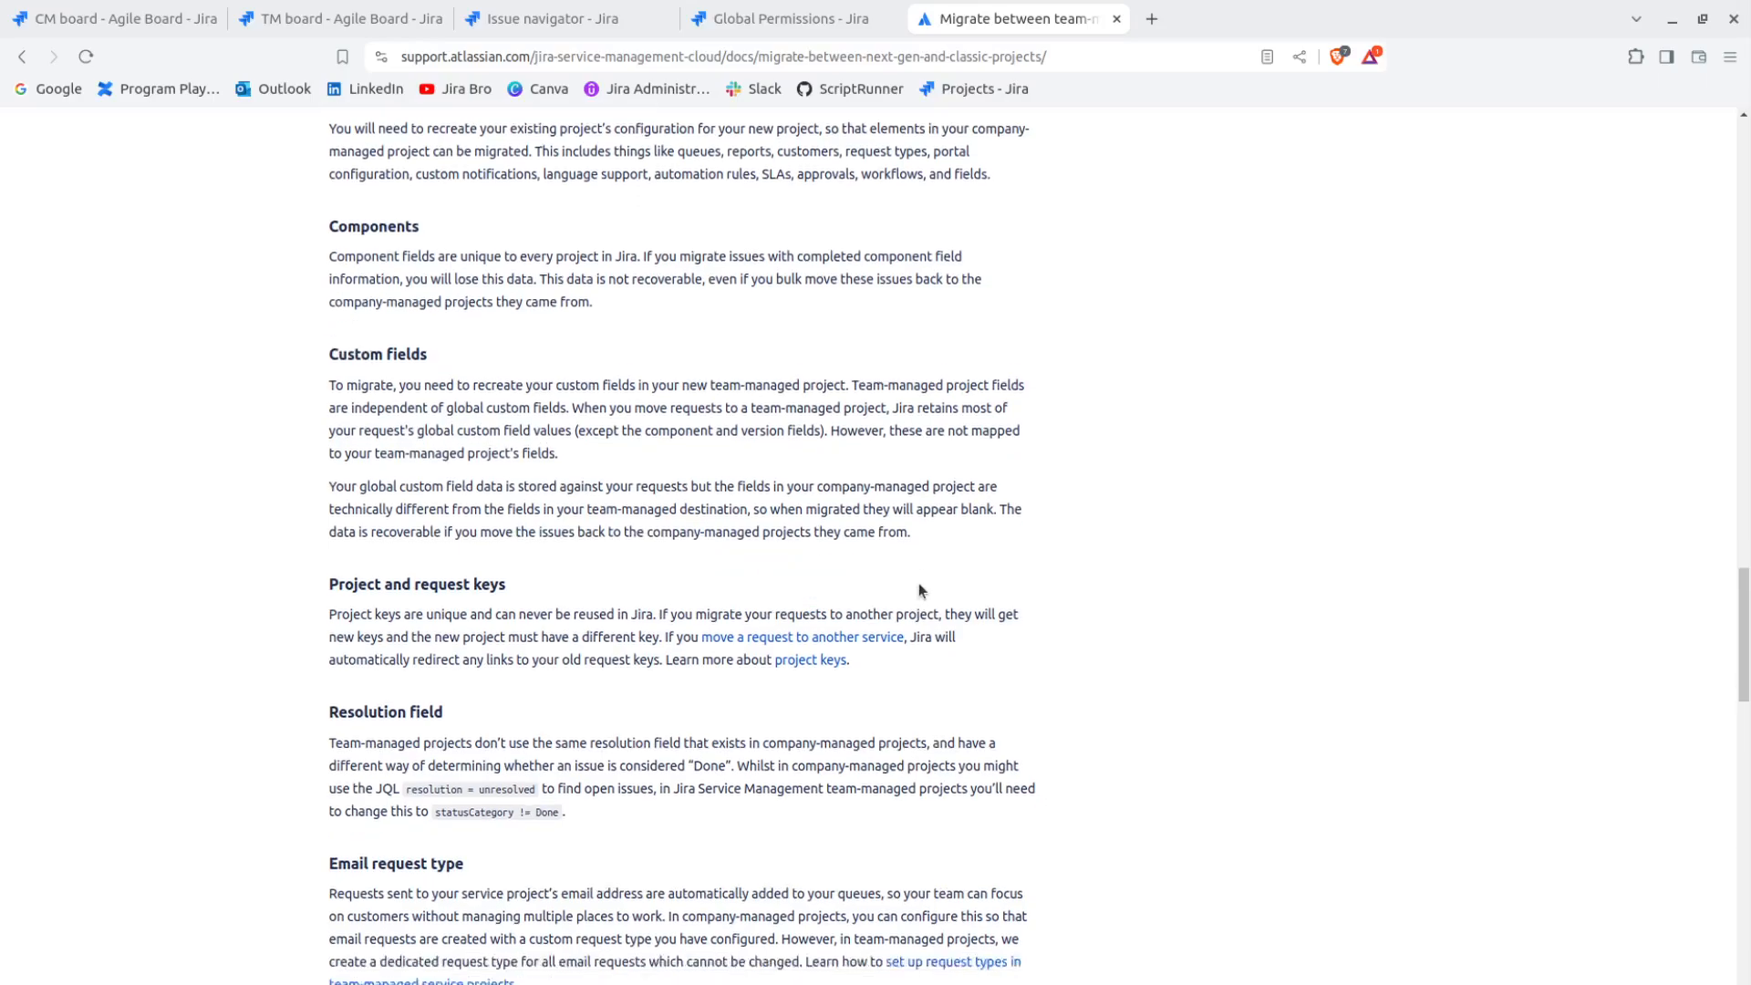
pyautogui.scroll(-2, 1065, 517)
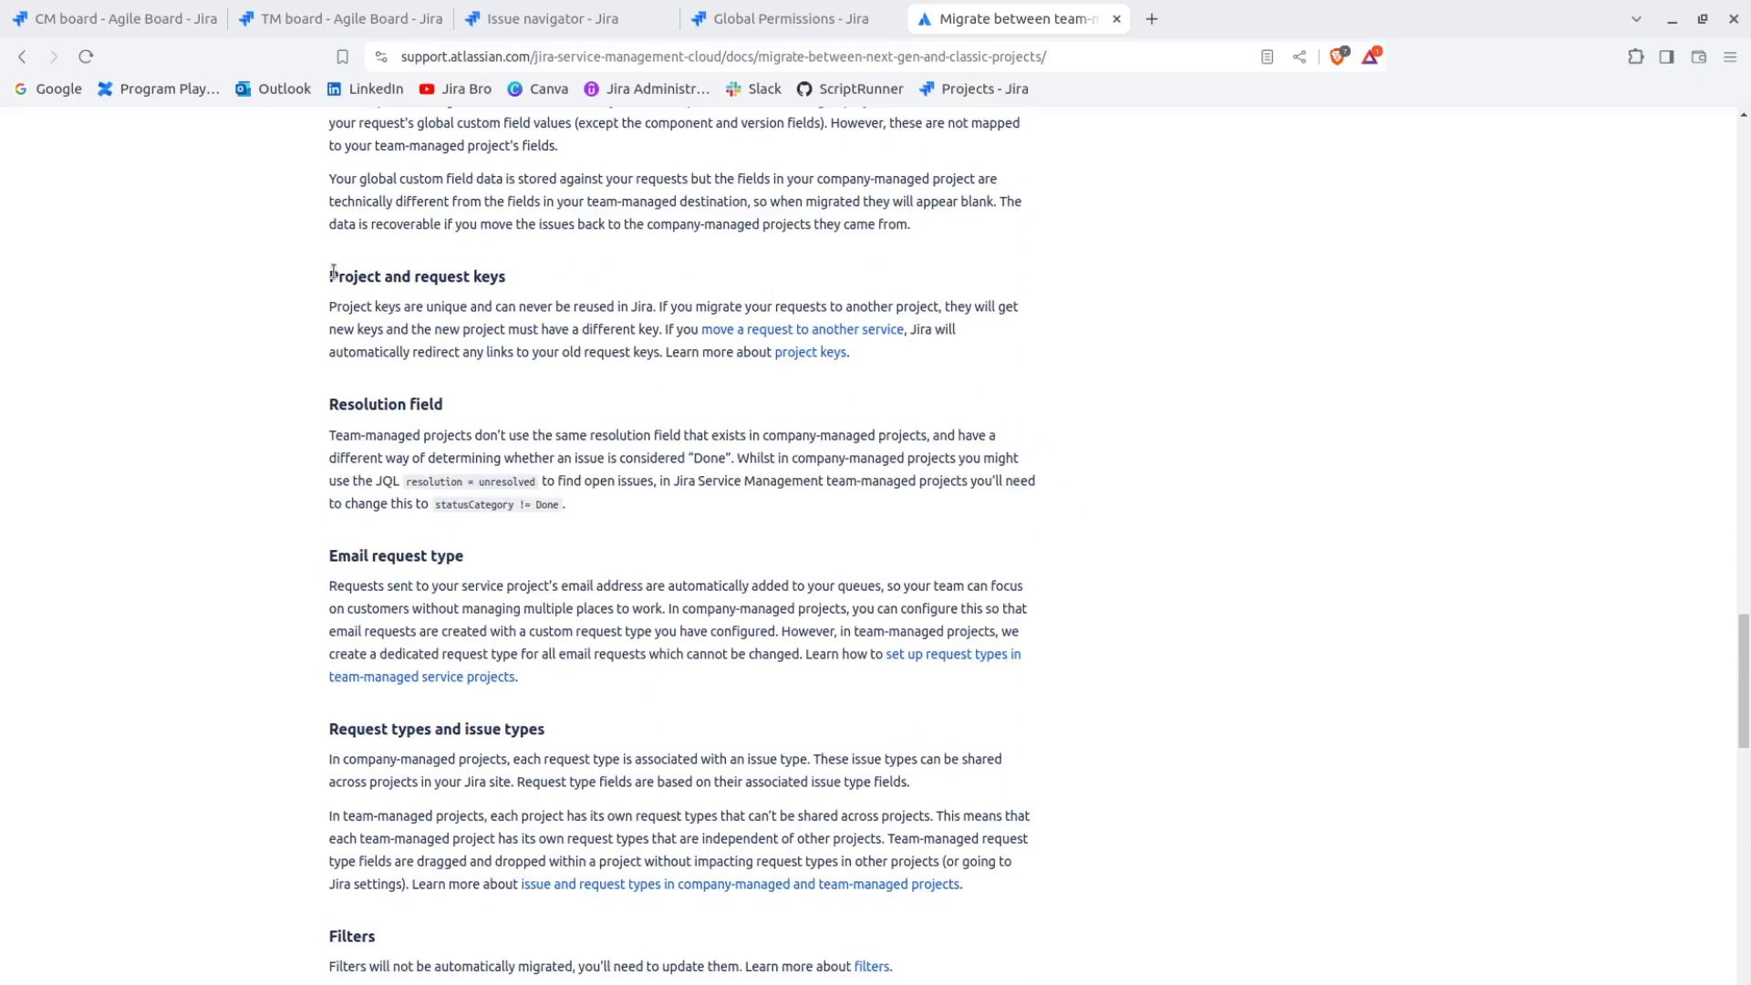
pyautogui.moveTo(330, 277); pyautogui.dragTo(497, 277)
pyautogui.click(525, 266)
pyautogui.moveTo(329, 409); pyautogui.dragTo(472, 412)
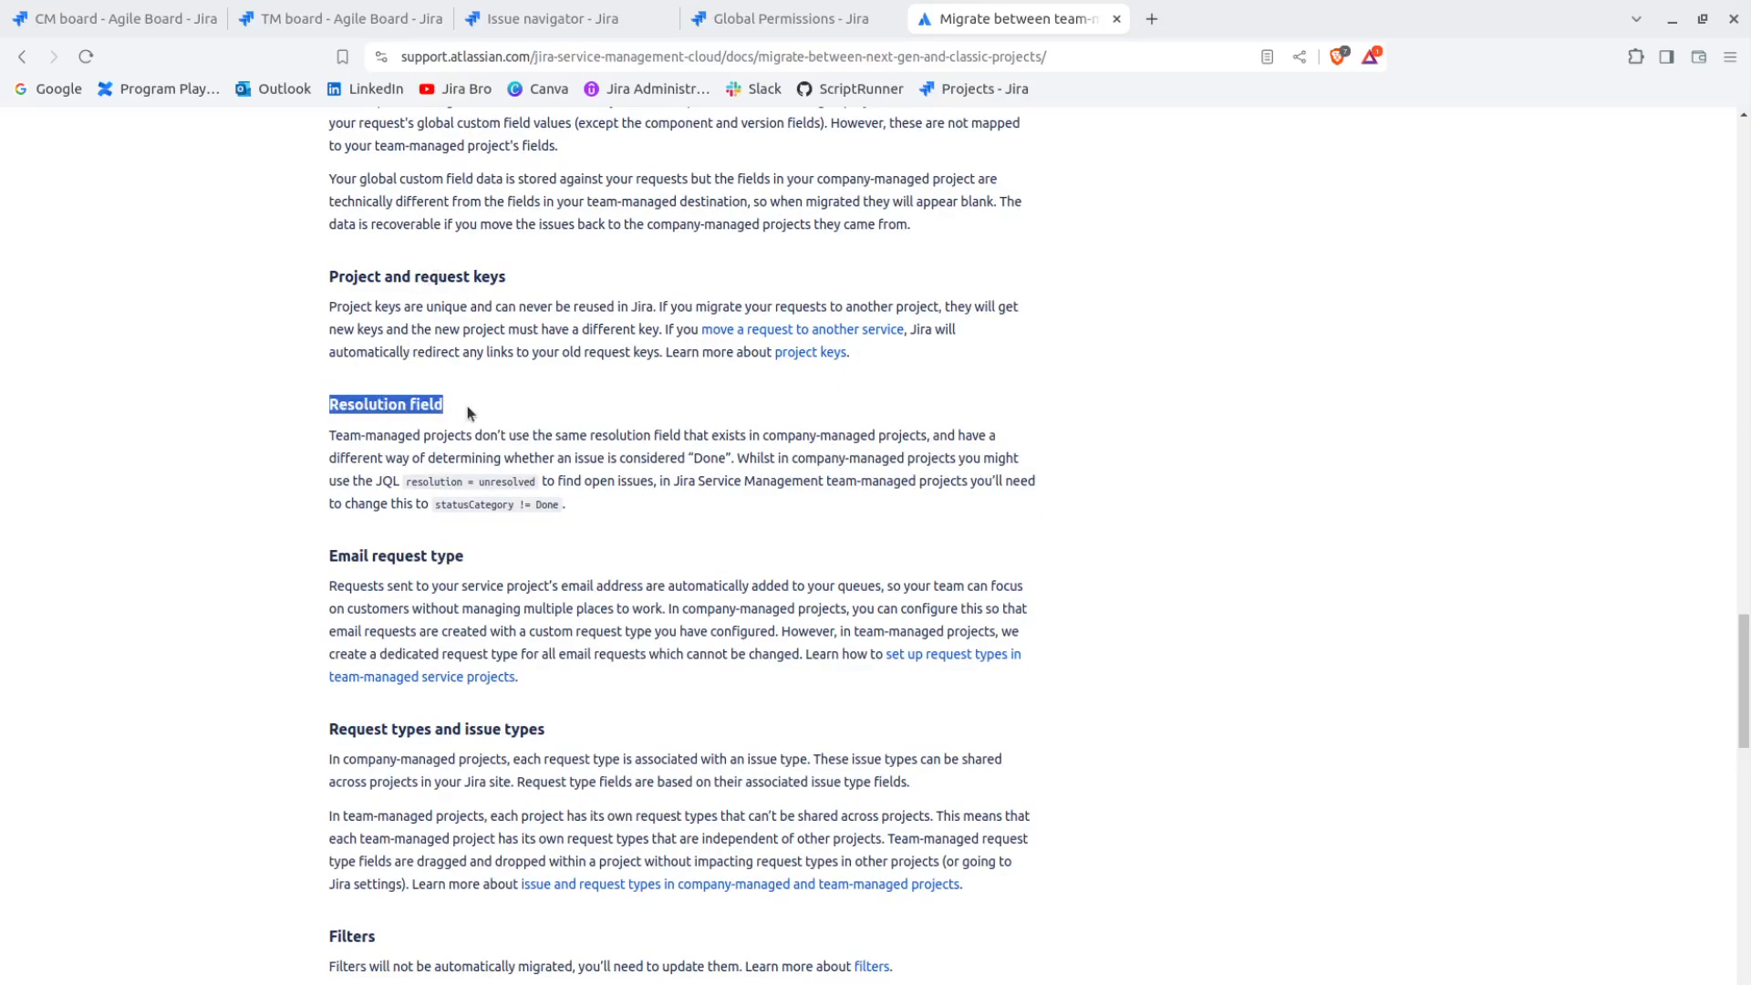
pyautogui.click(462, 554)
# Review the article's sections on email request type, request types and issue types, and filters
pyautogui.scroll(-1, 461, 555)
pyautogui.moveTo(319, 442); pyautogui.dragTo(459, 458)
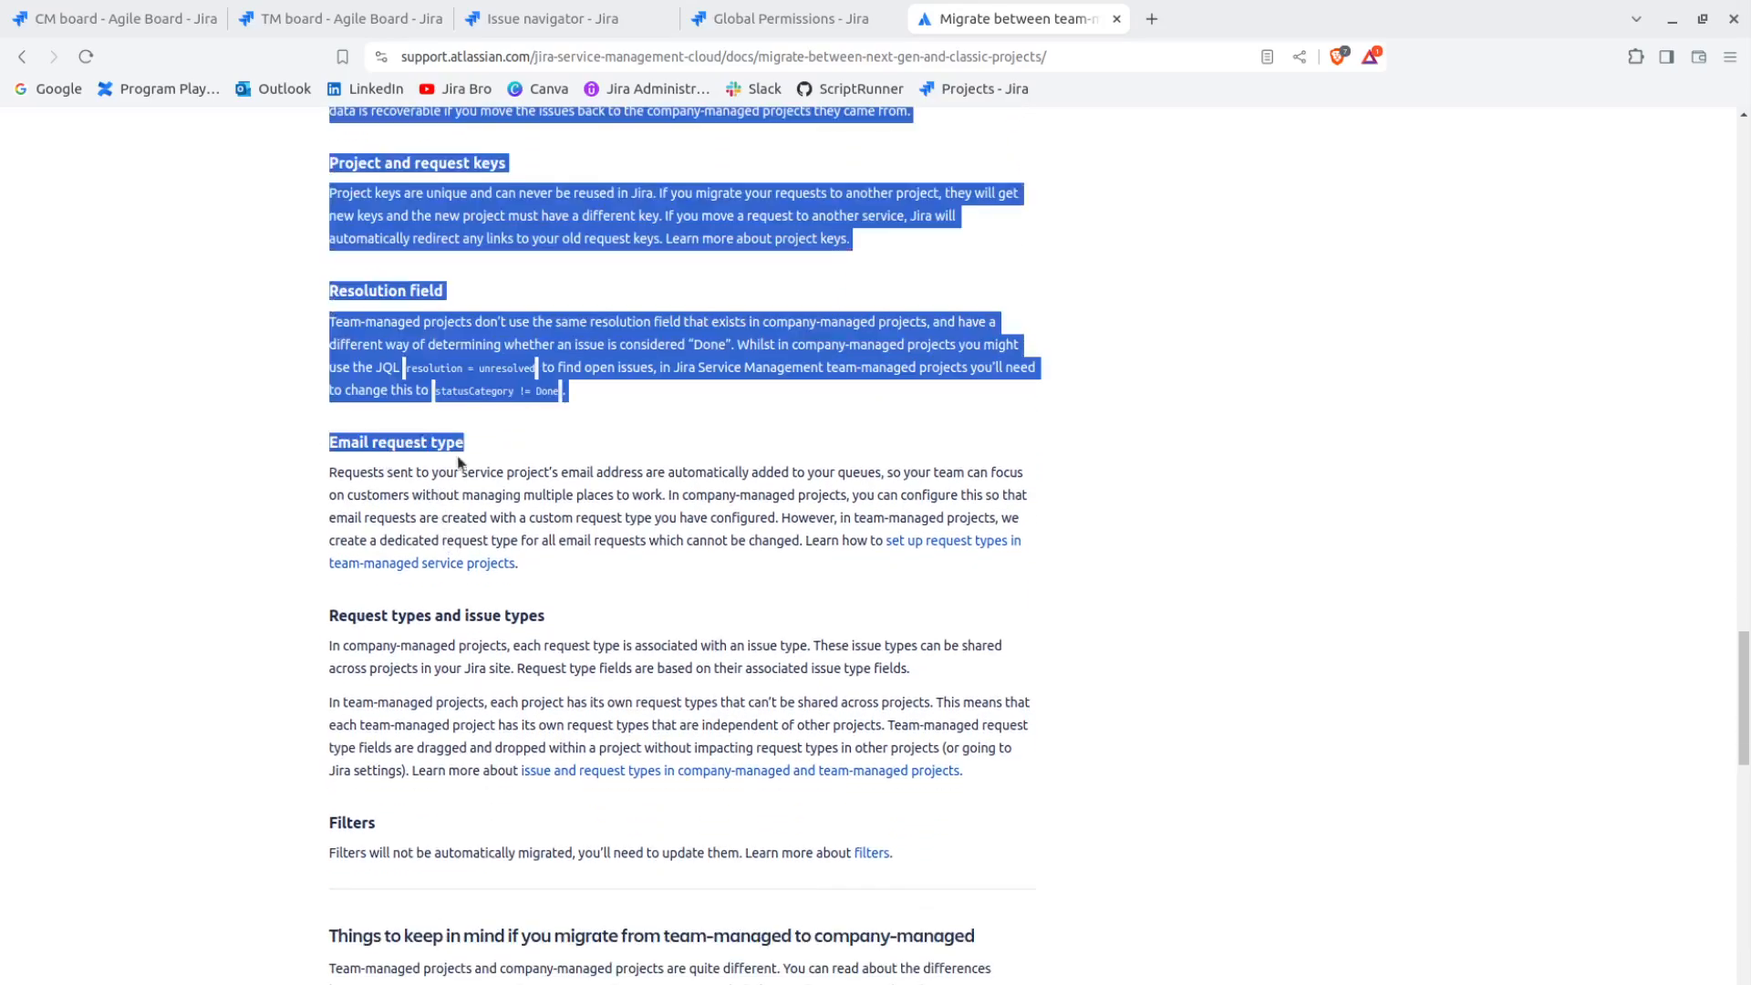
pyautogui.scroll(-1, 583, 487)
pyautogui.click(609, 504)
pyautogui.moveTo(610, 511); pyautogui.dragTo(340, 502)
pyautogui.scroll(-1, 596, 522)
pyautogui.scroll(-1, 595, 520)
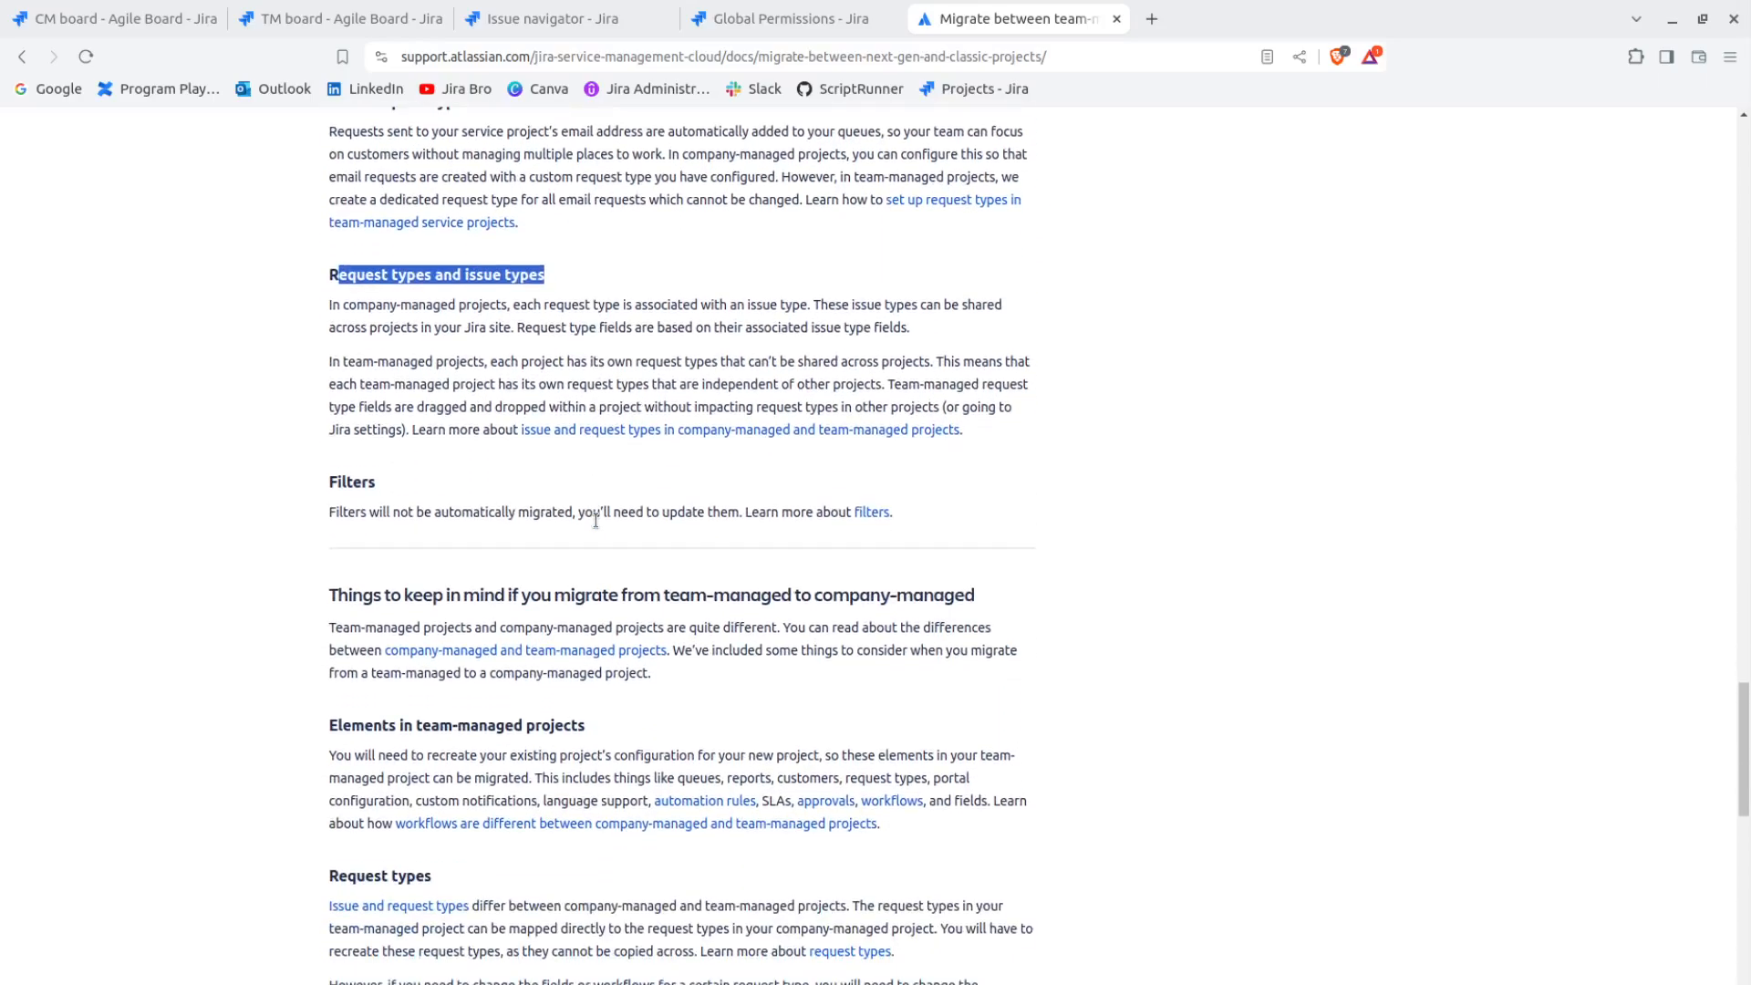
pyautogui.moveTo(334, 479); pyautogui.dragTo(407, 486)
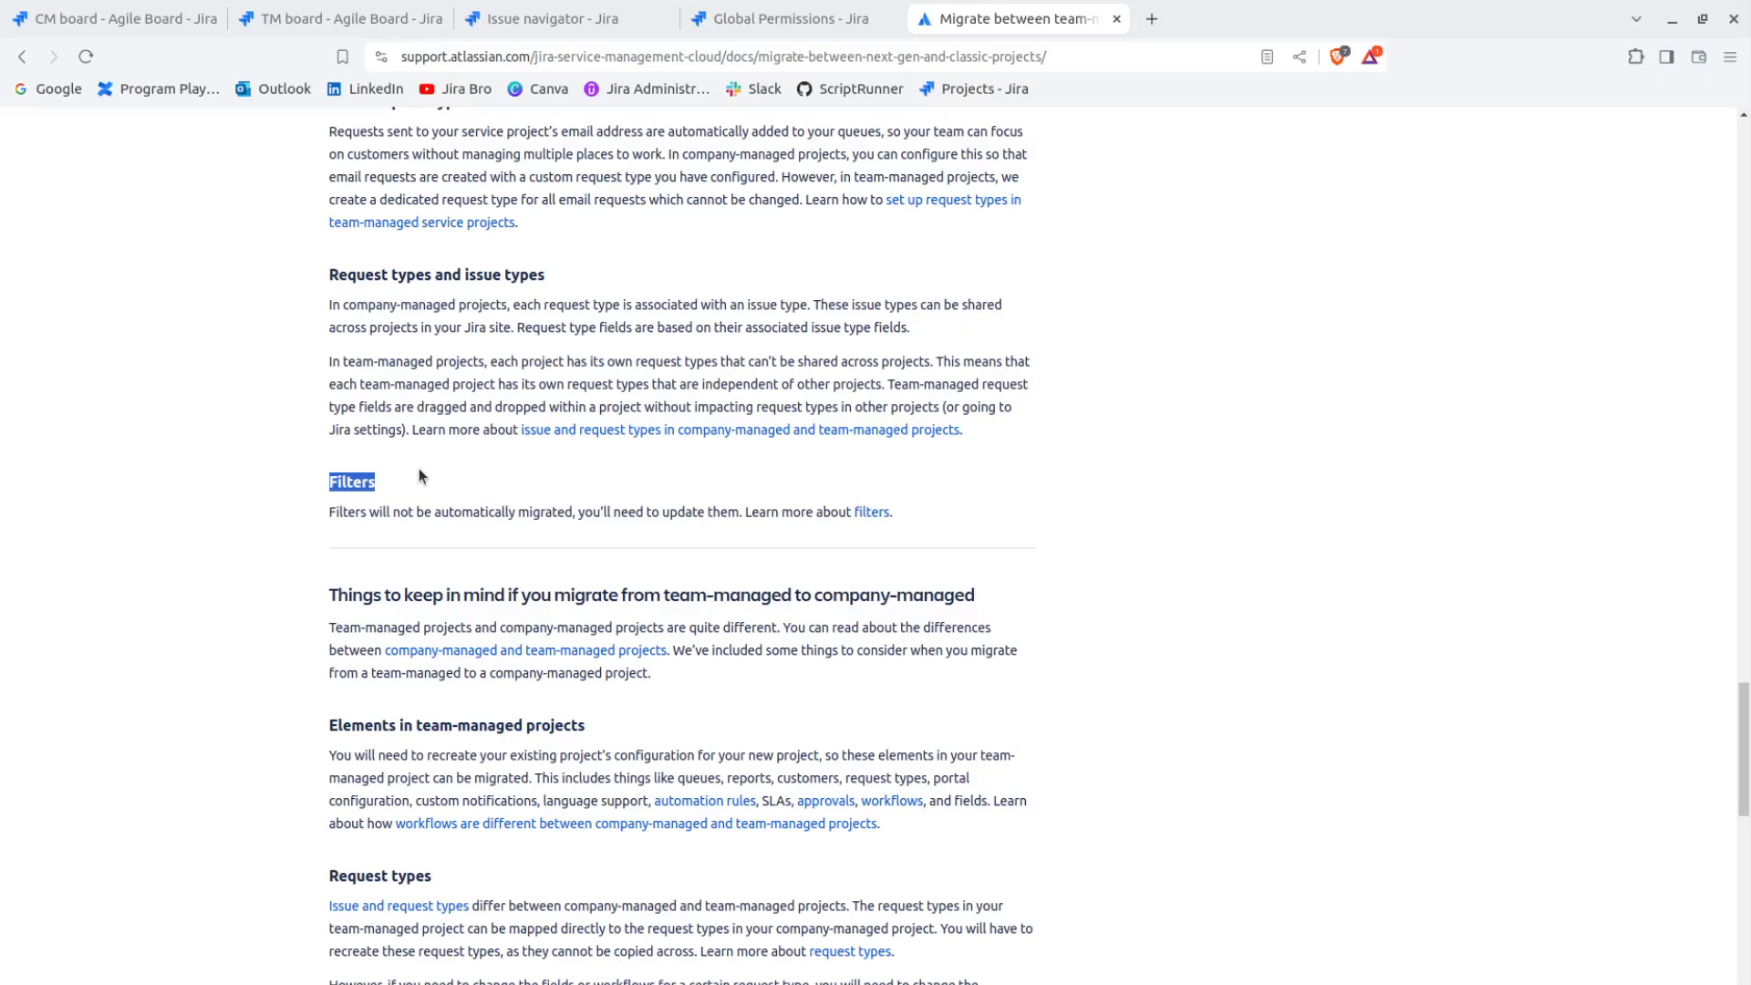
pyautogui.scroll(5, 423, 467)
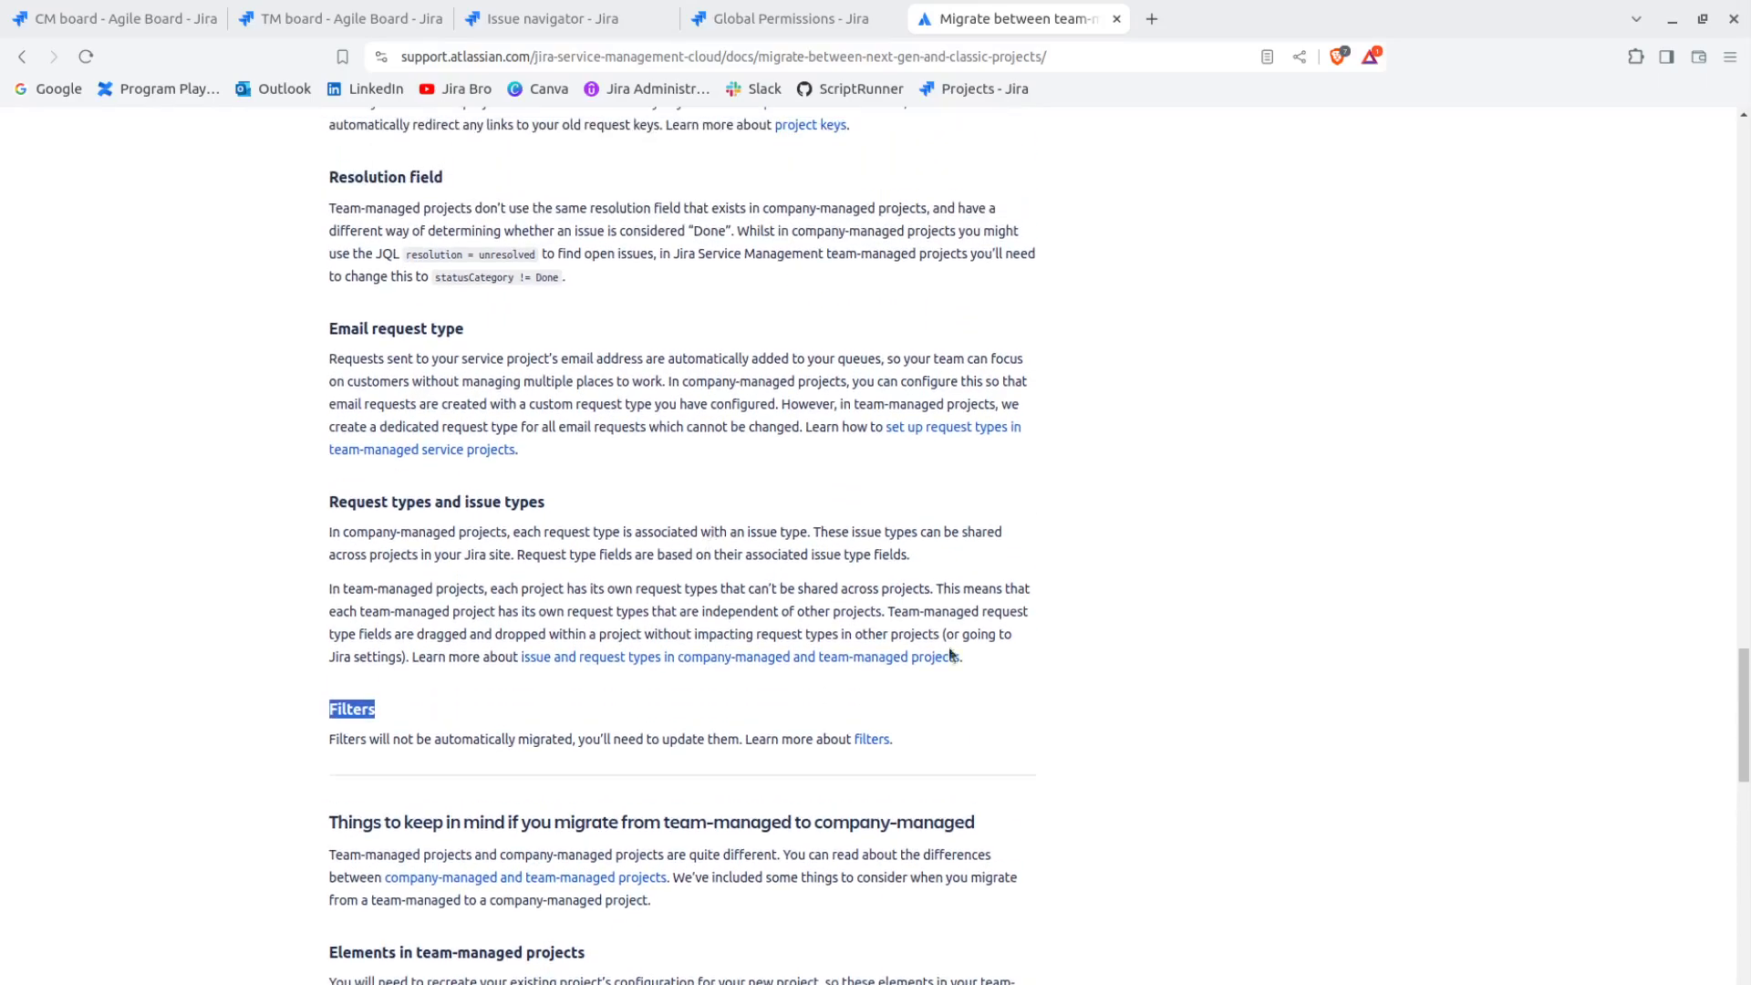
pyautogui.click(1065, 697)
pyautogui.scroll(3, 626, 553)
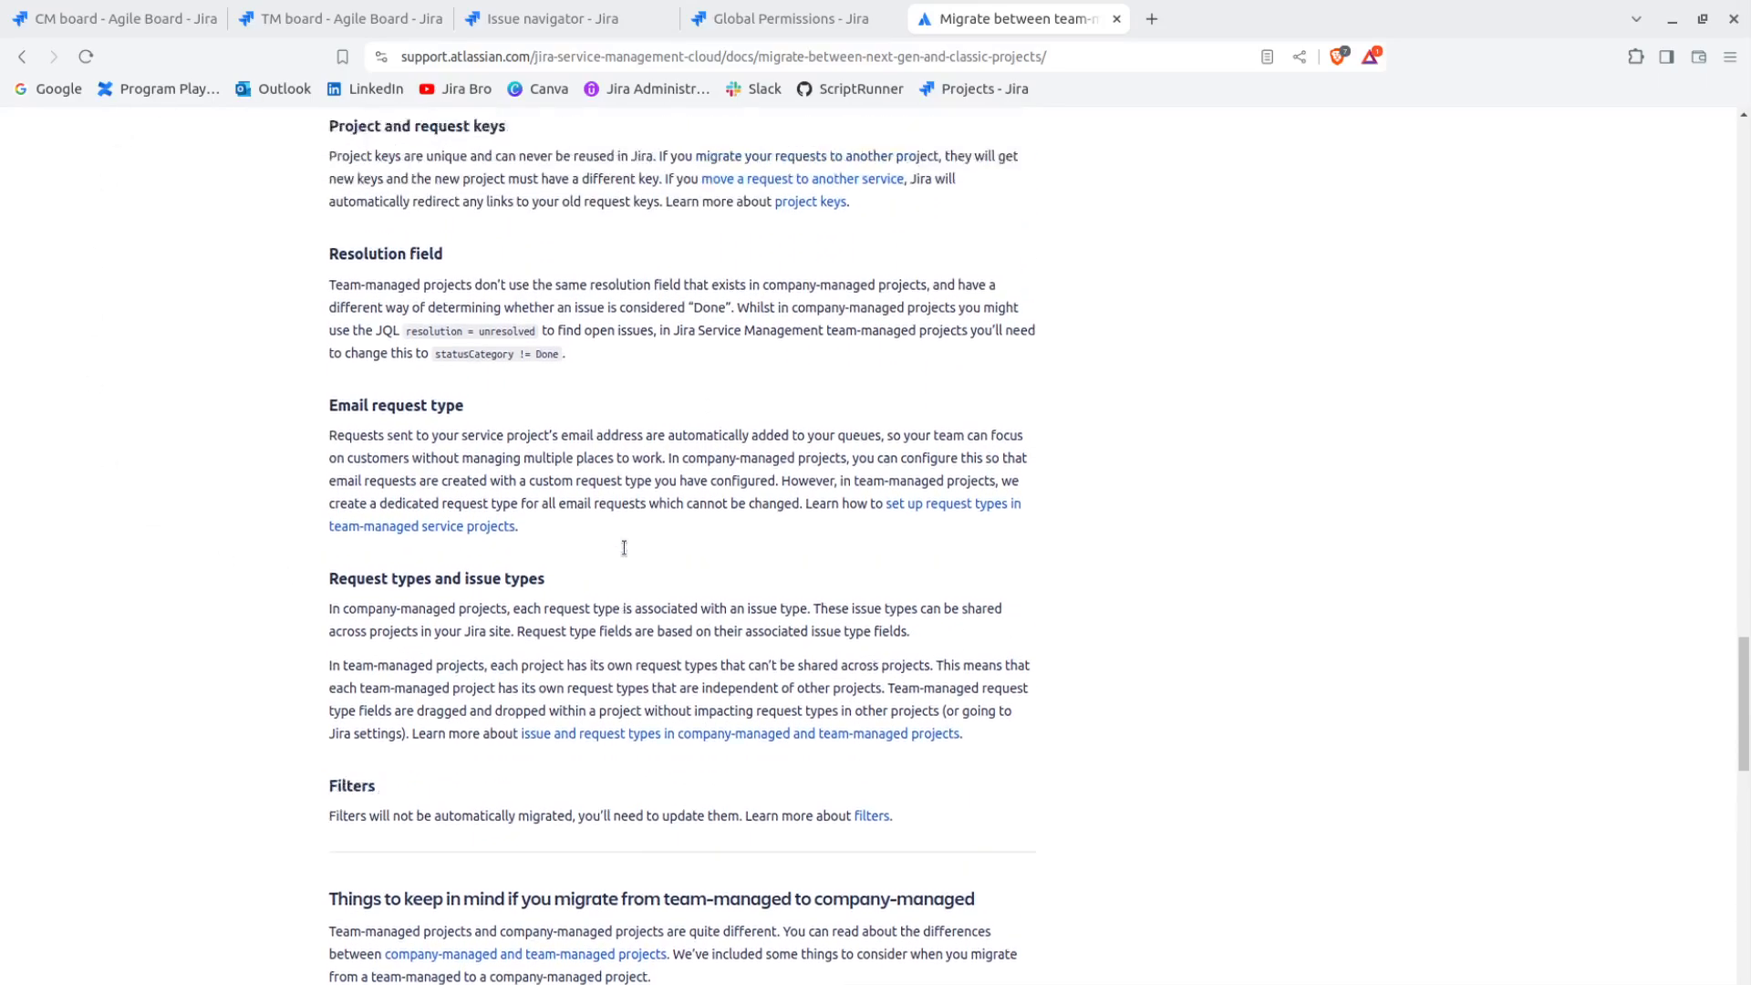
pyautogui.scroll(6, 625, 555)
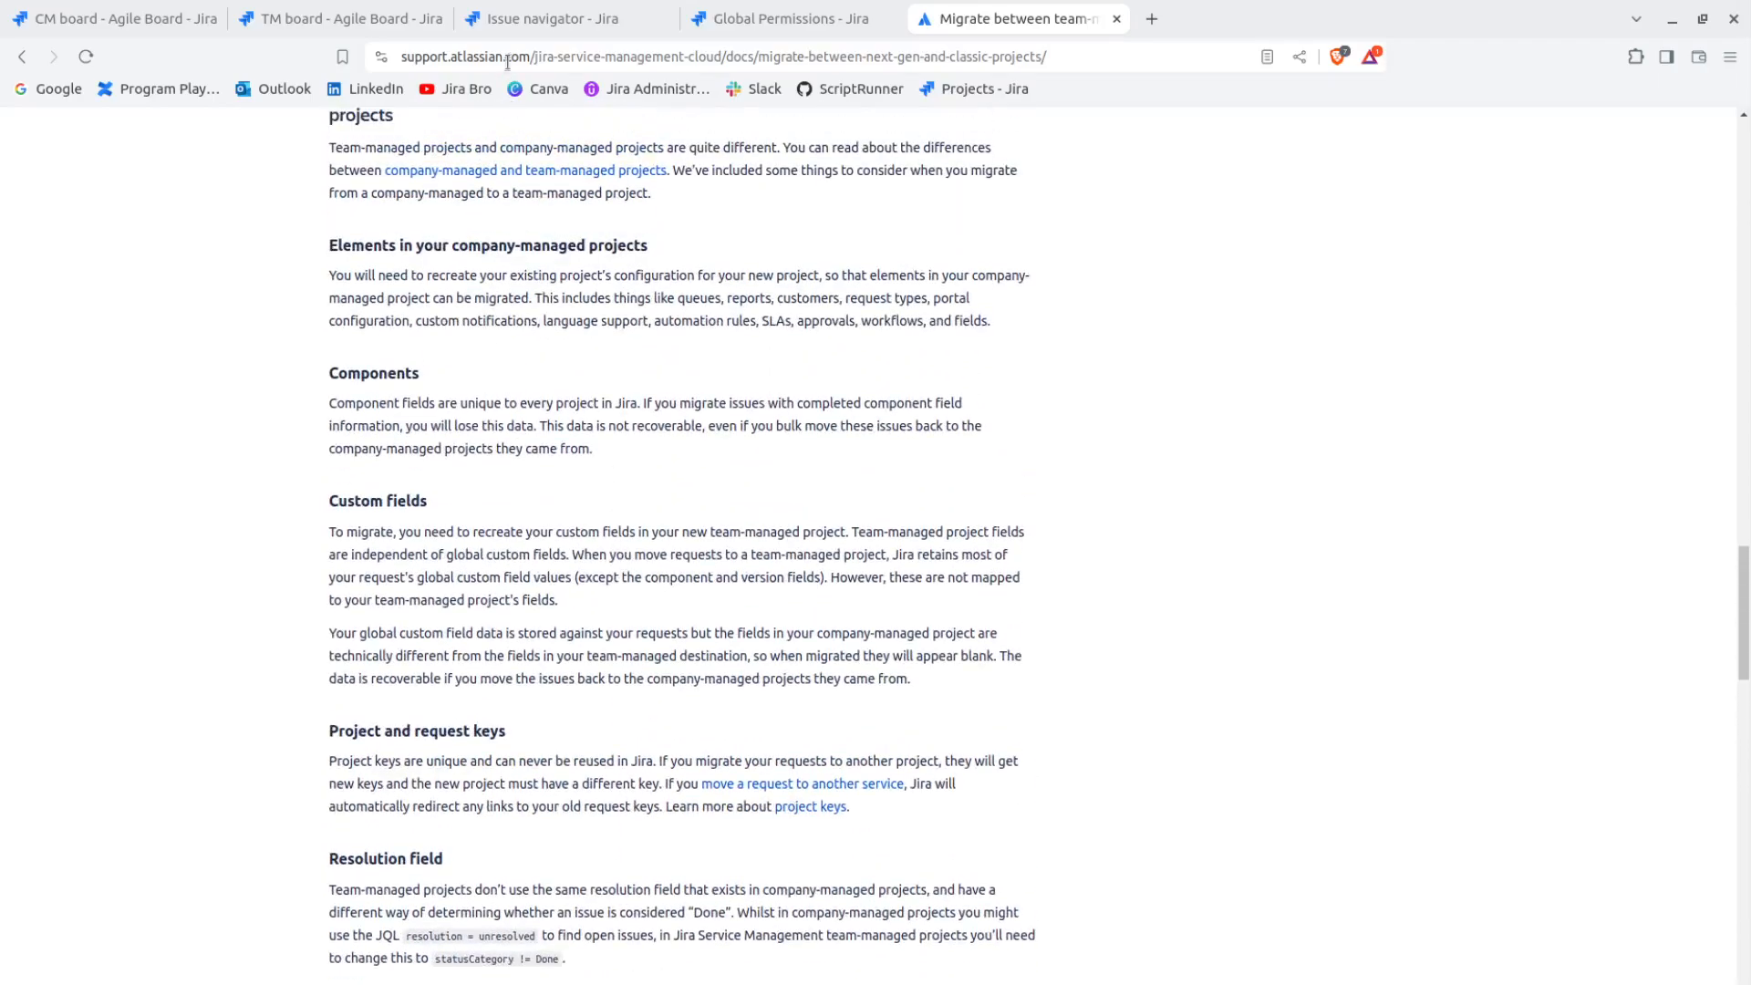
# View all issues in the issue navigator and start a bulk change for the Company Managed project's five issues
pyautogui.click(516, 20)
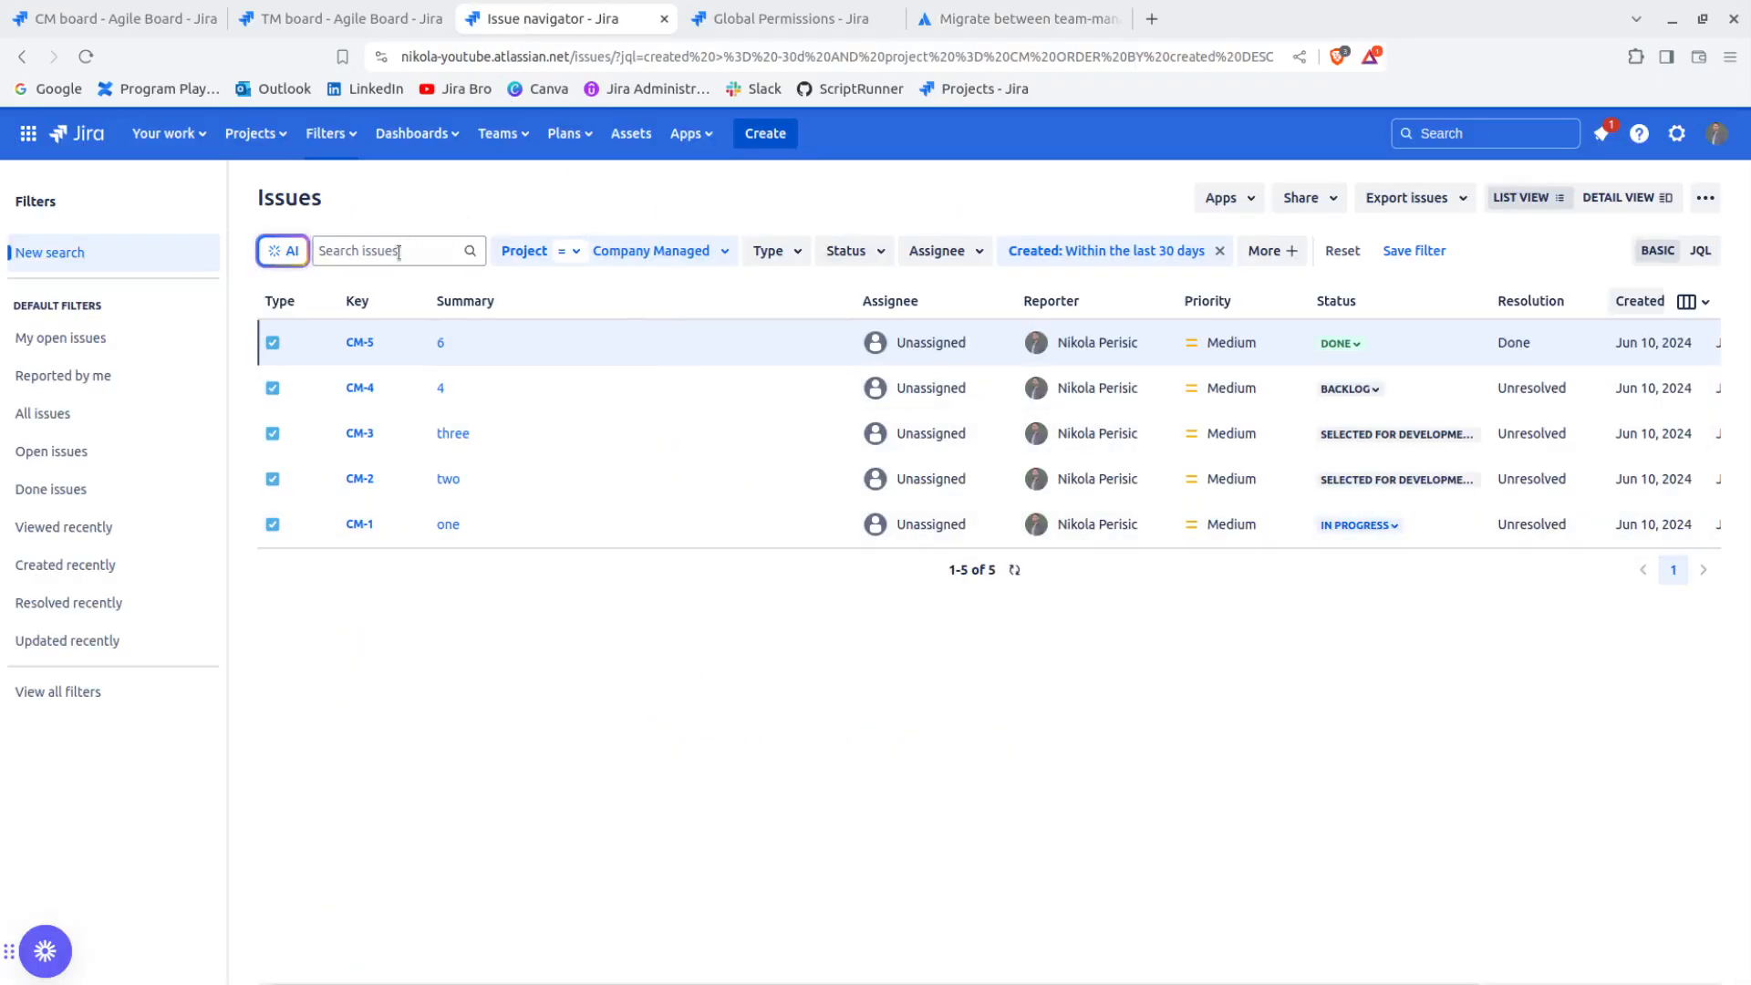
pyautogui.click(1430, 135)
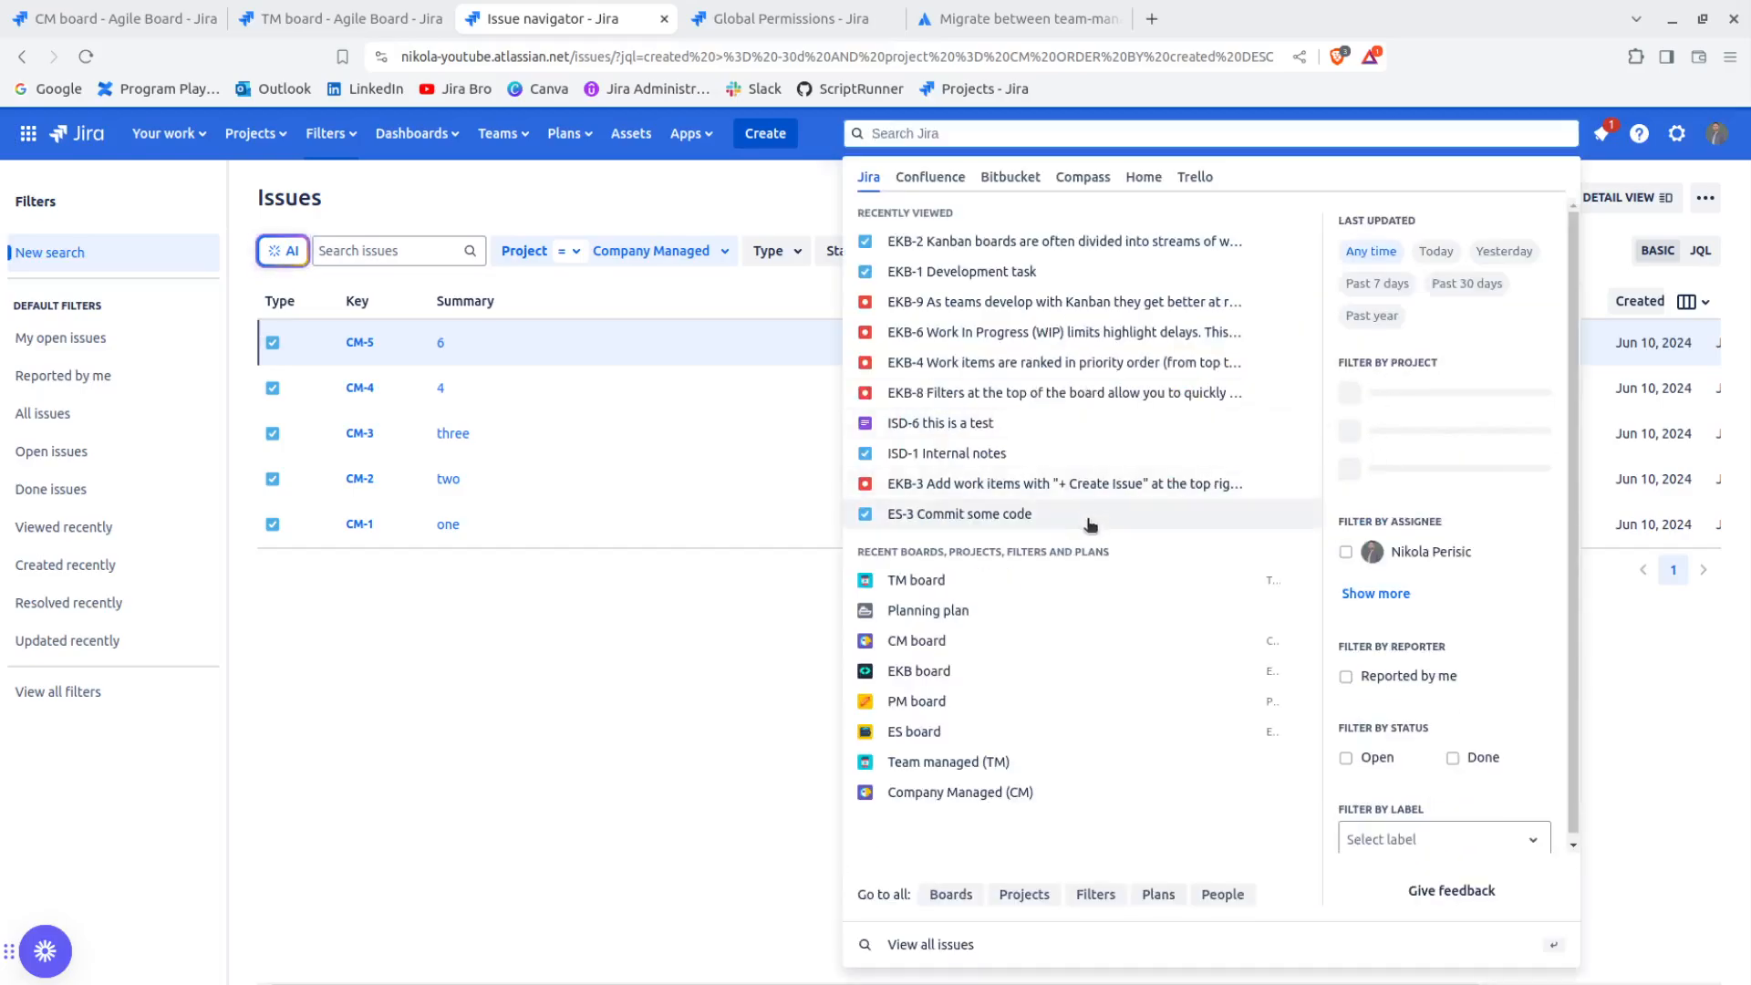
pyautogui.click(920, 949)
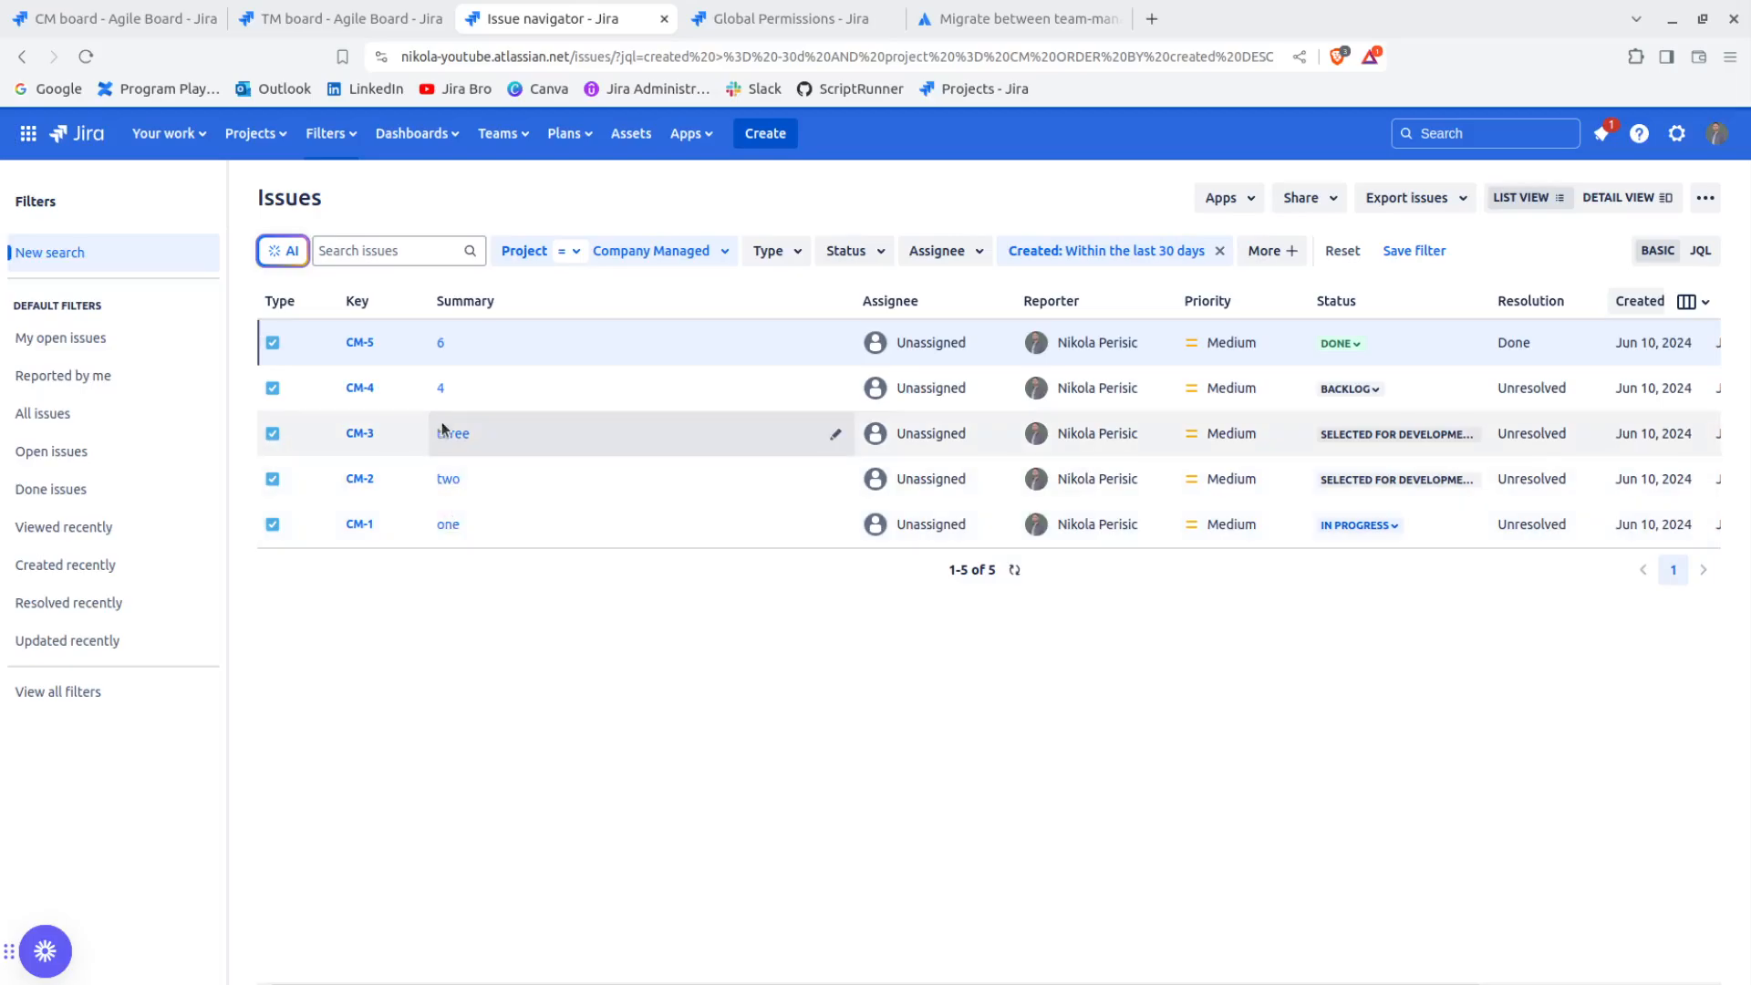
pyautogui.click(1706, 198)
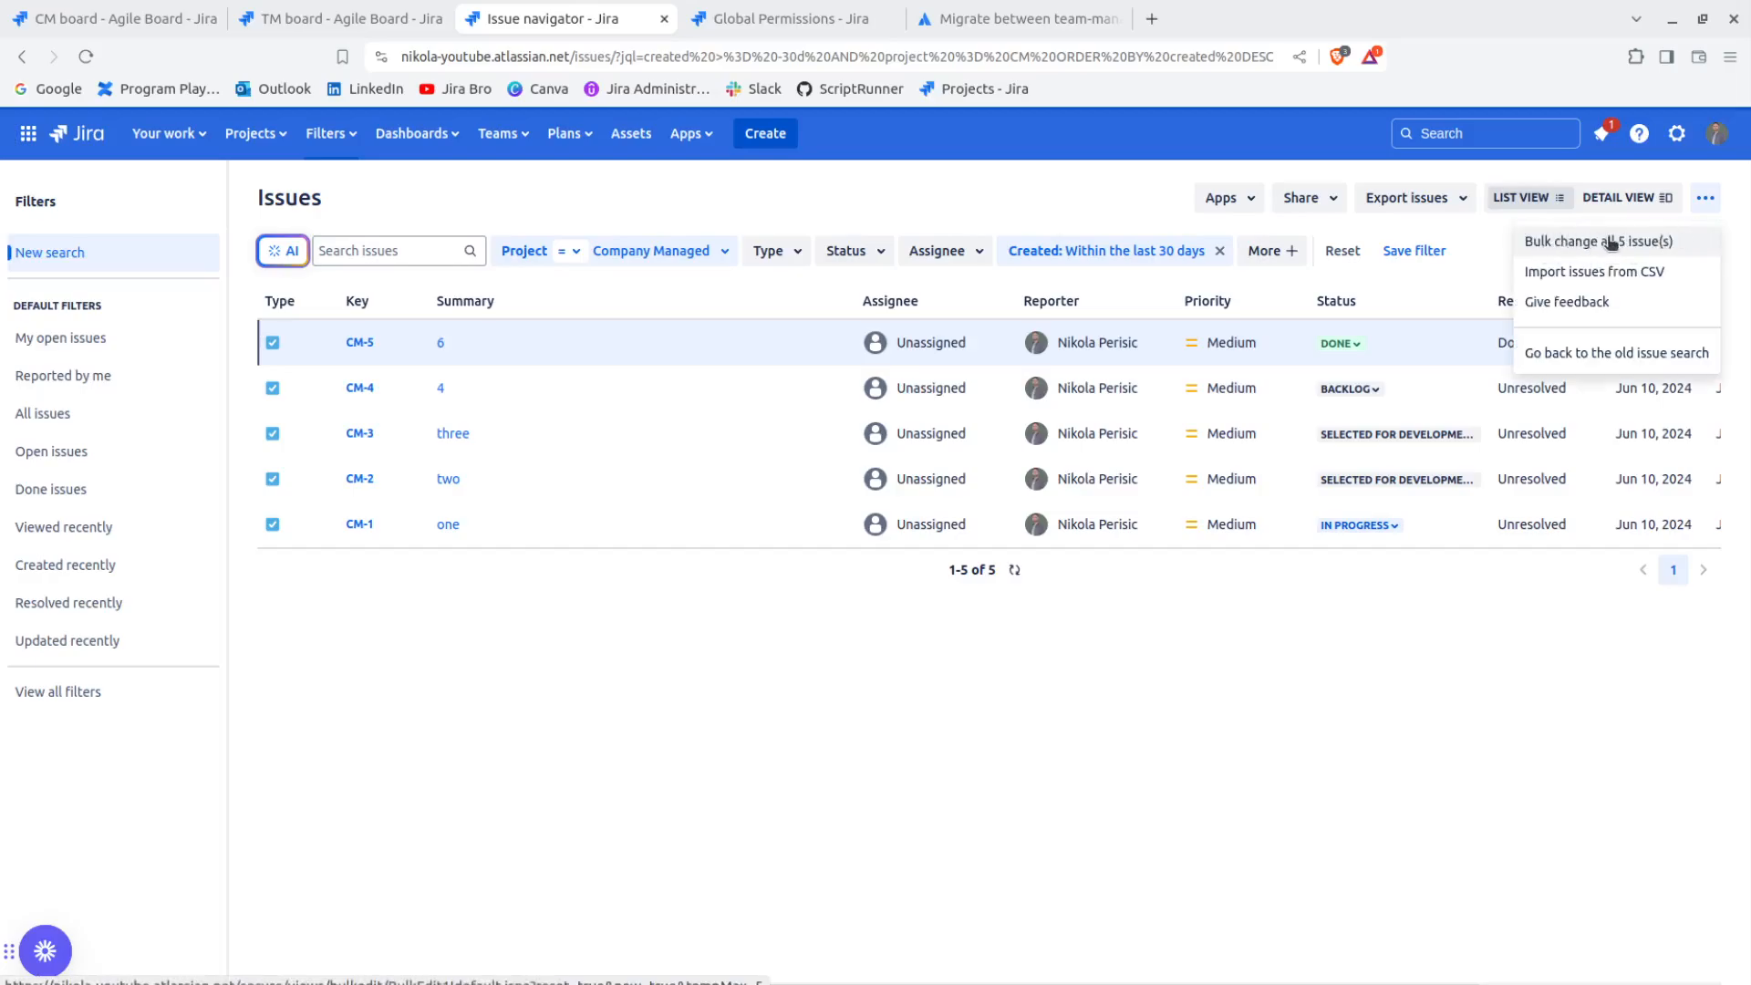
pyautogui.click(1542, 244)
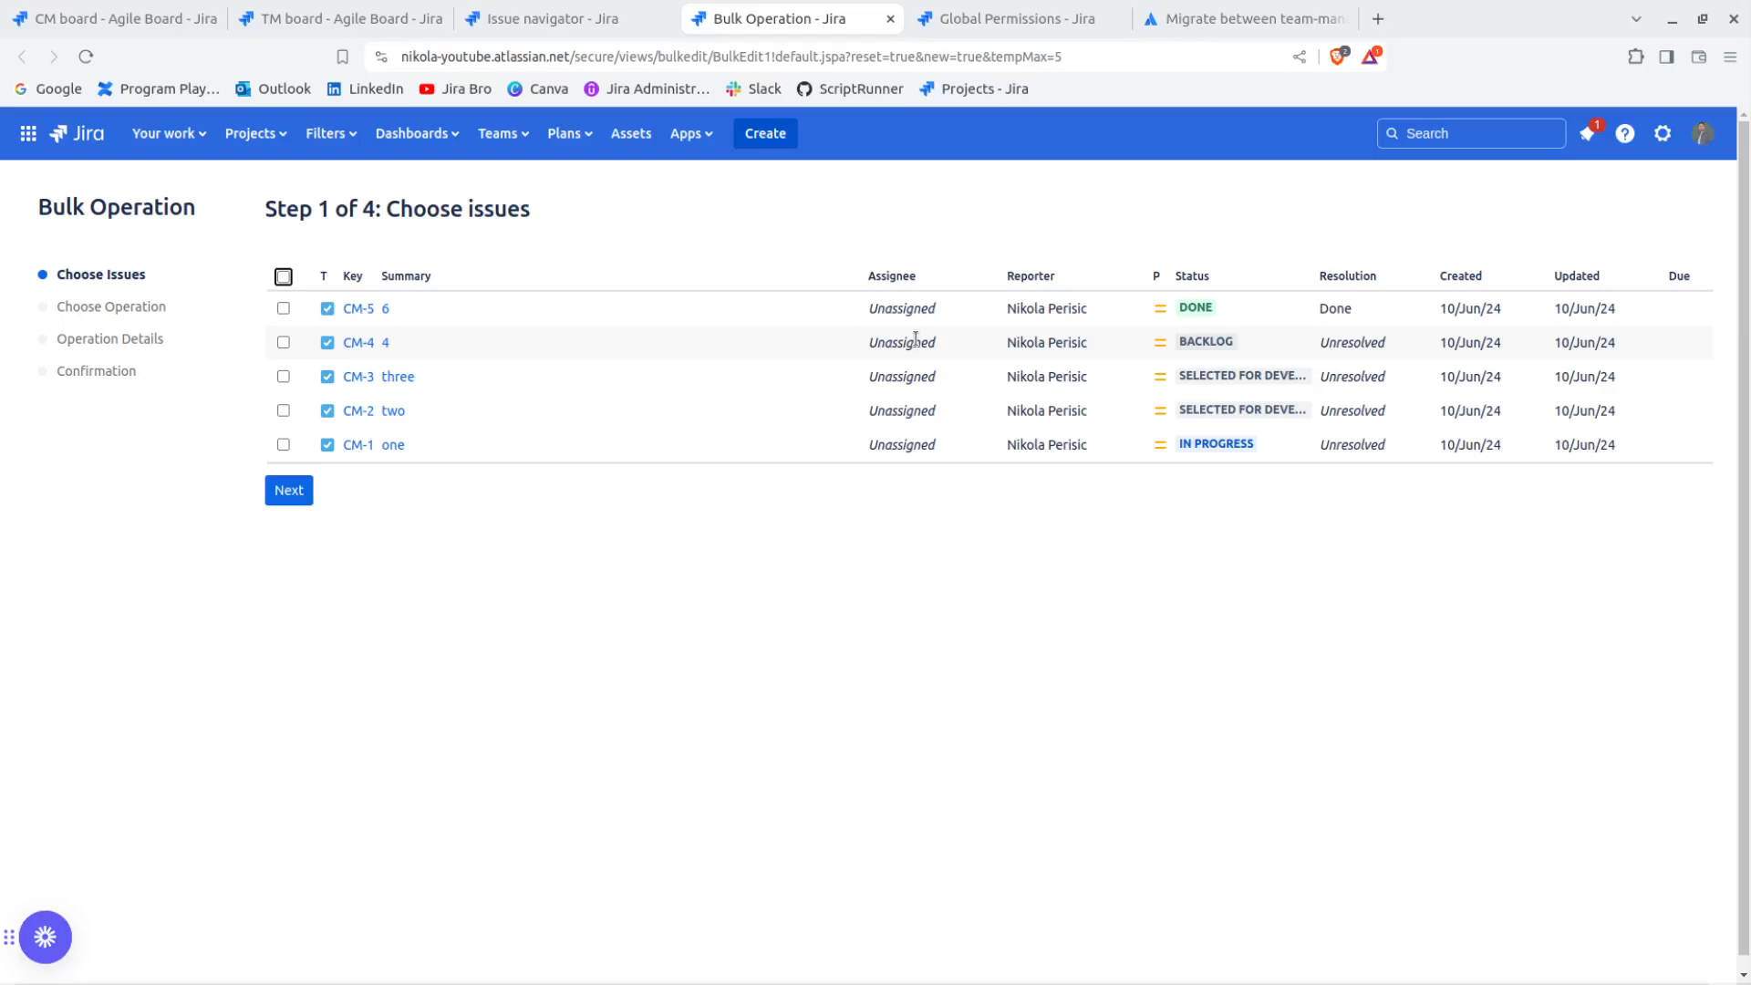
# Review the Make bulk changes entry in the global permissions and revisit the issue navigator's list of Company Managed issues
pyautogui.click(971, 18)
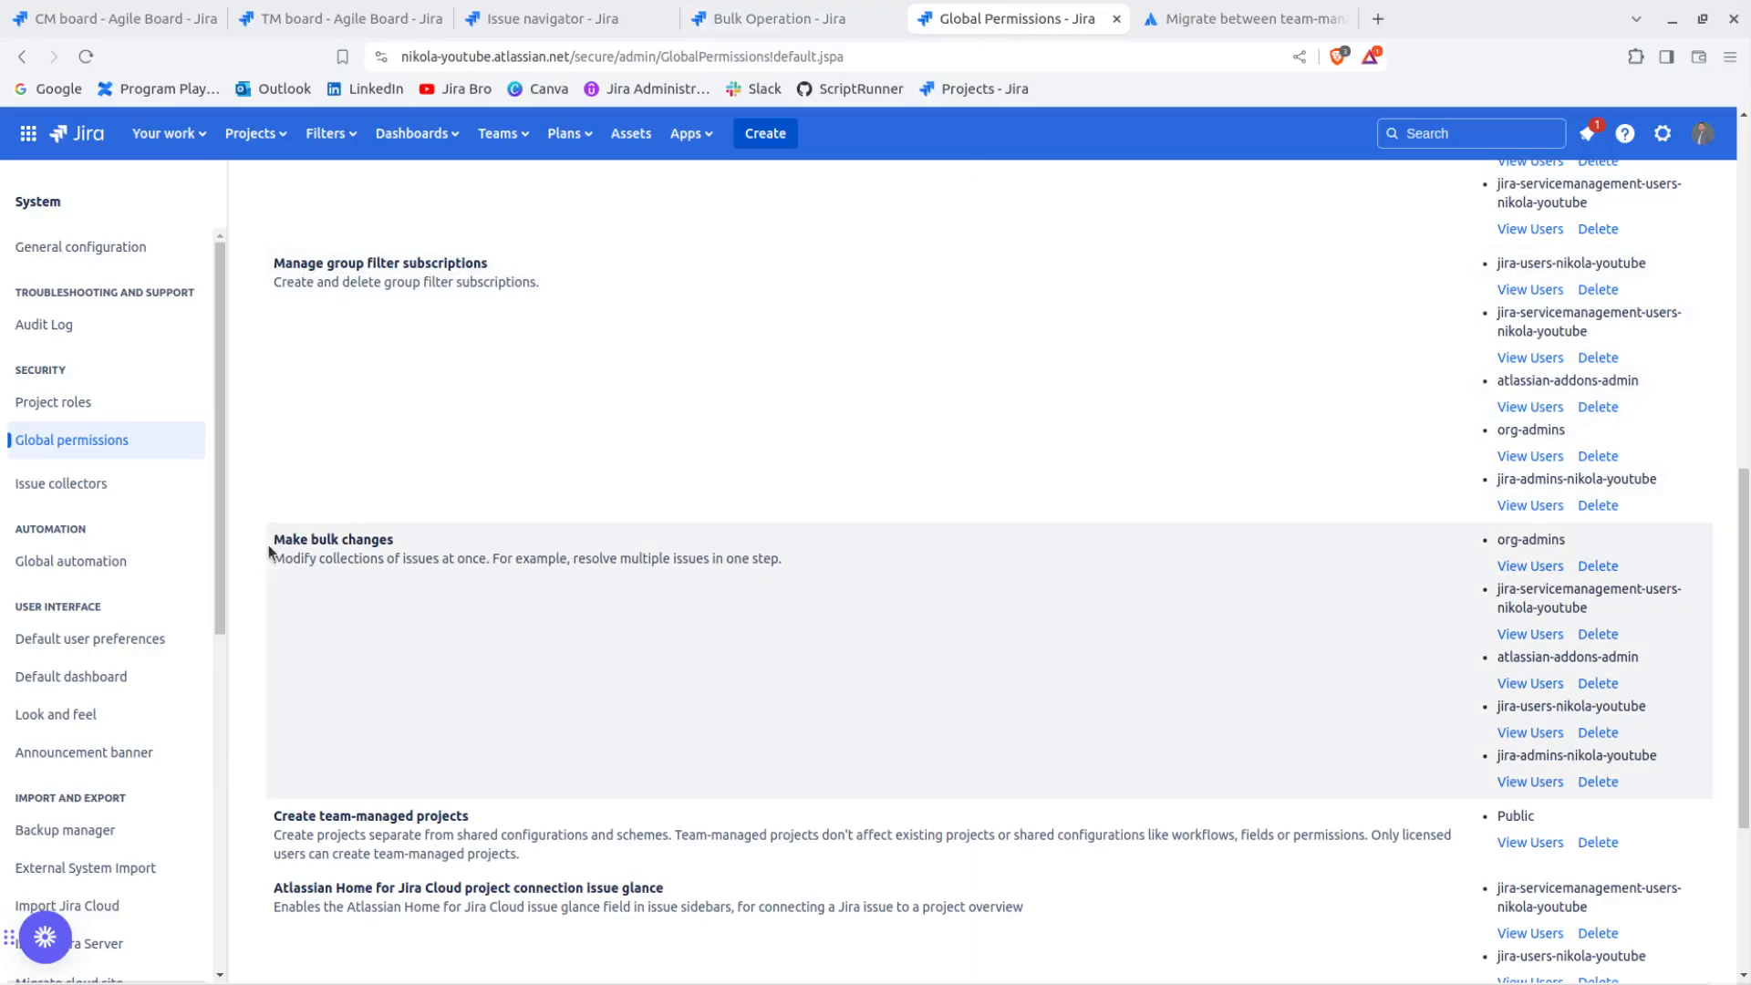
pyautogui.moveTo(270, 545); pyautogui.dragTo(401, 545)
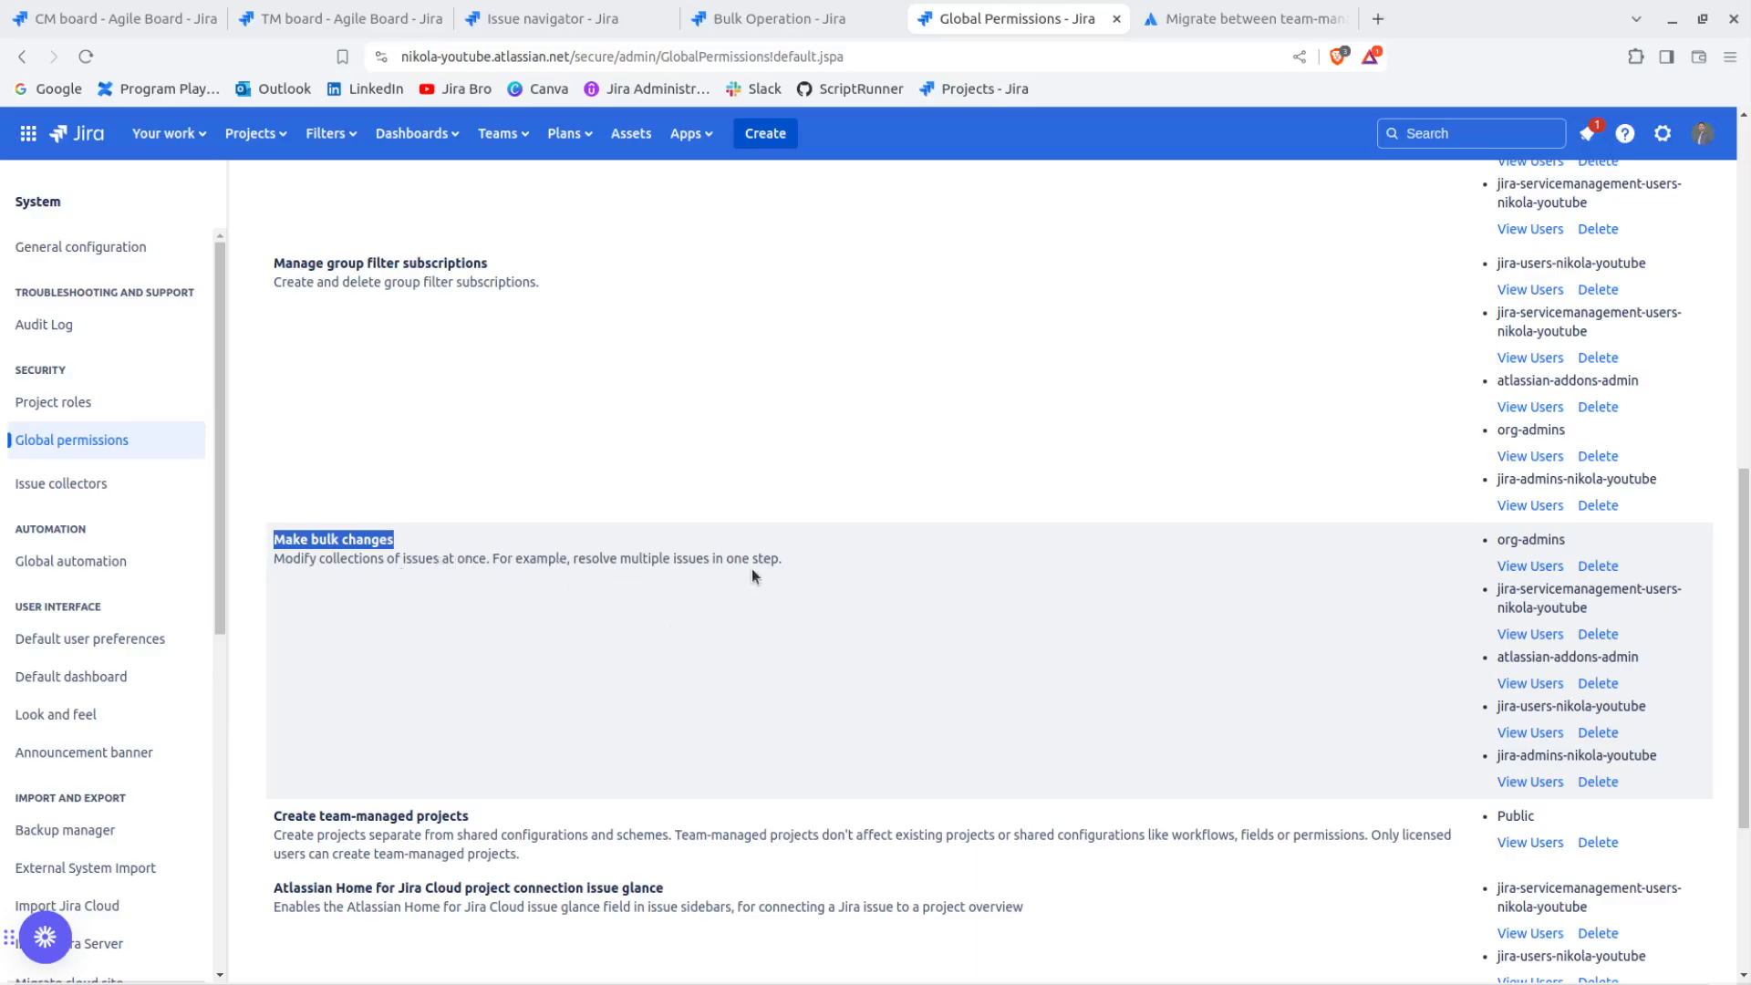
pyautogui.moveTo(753, 565); pyautogui.dragTo(810, 560)
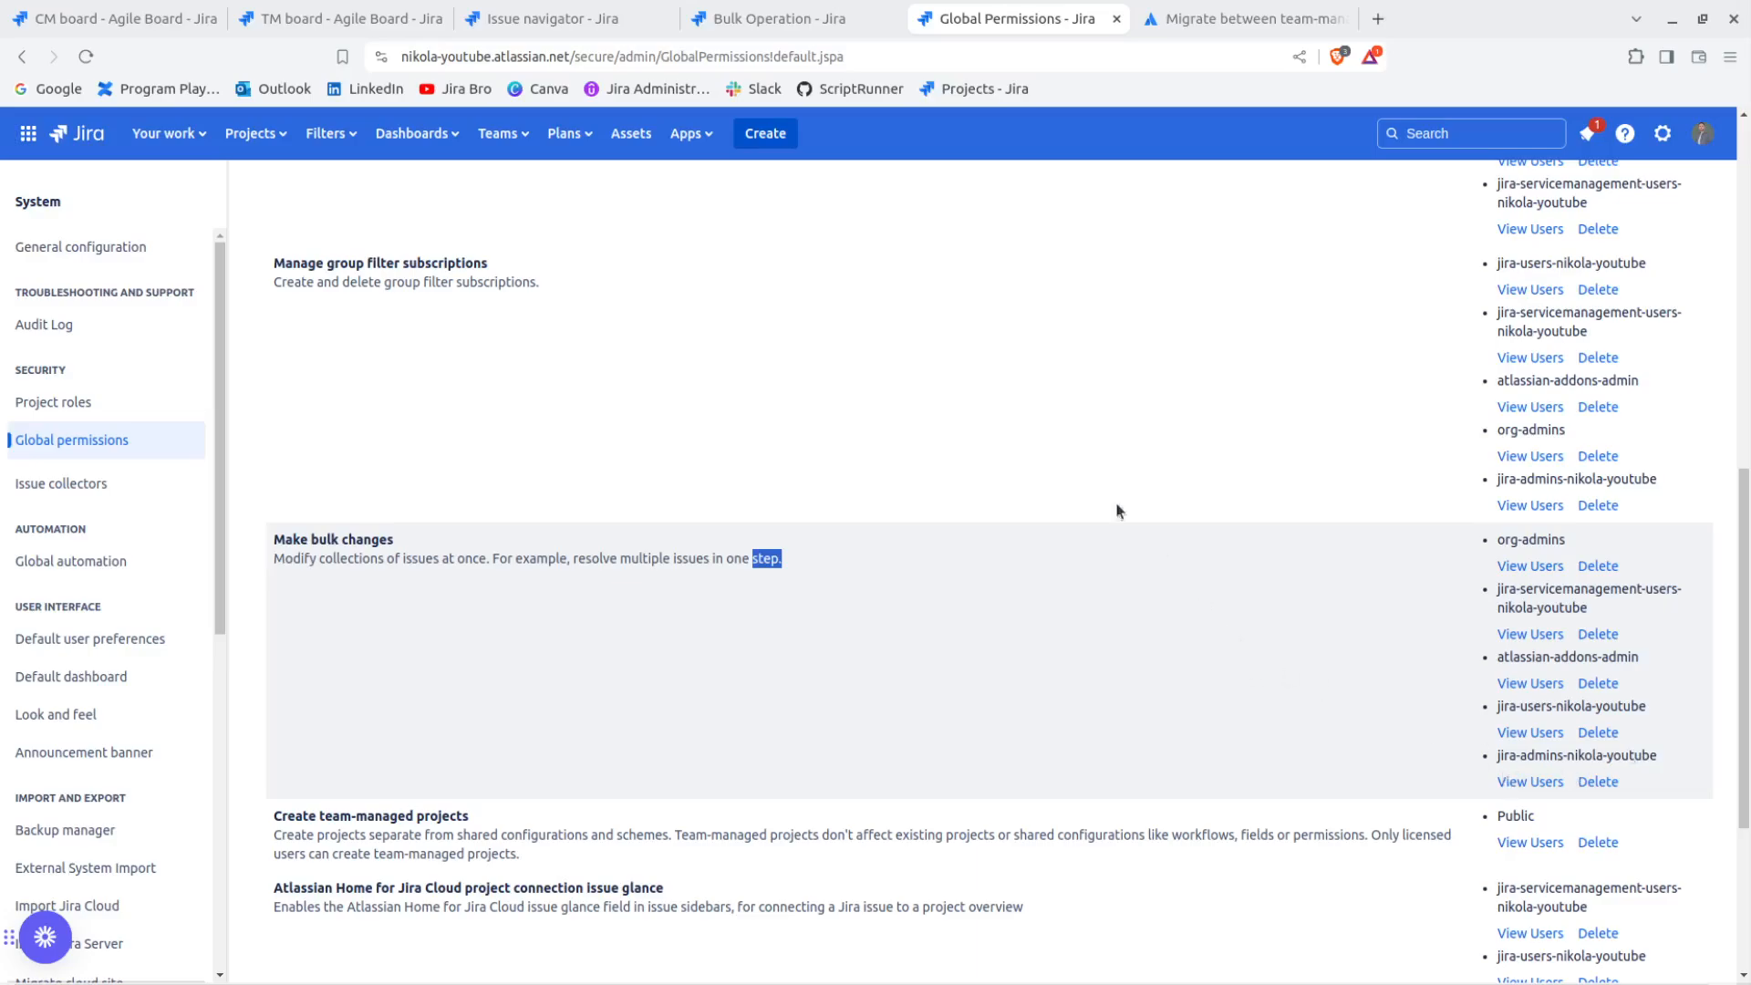
pyautogui.click(506, 20)
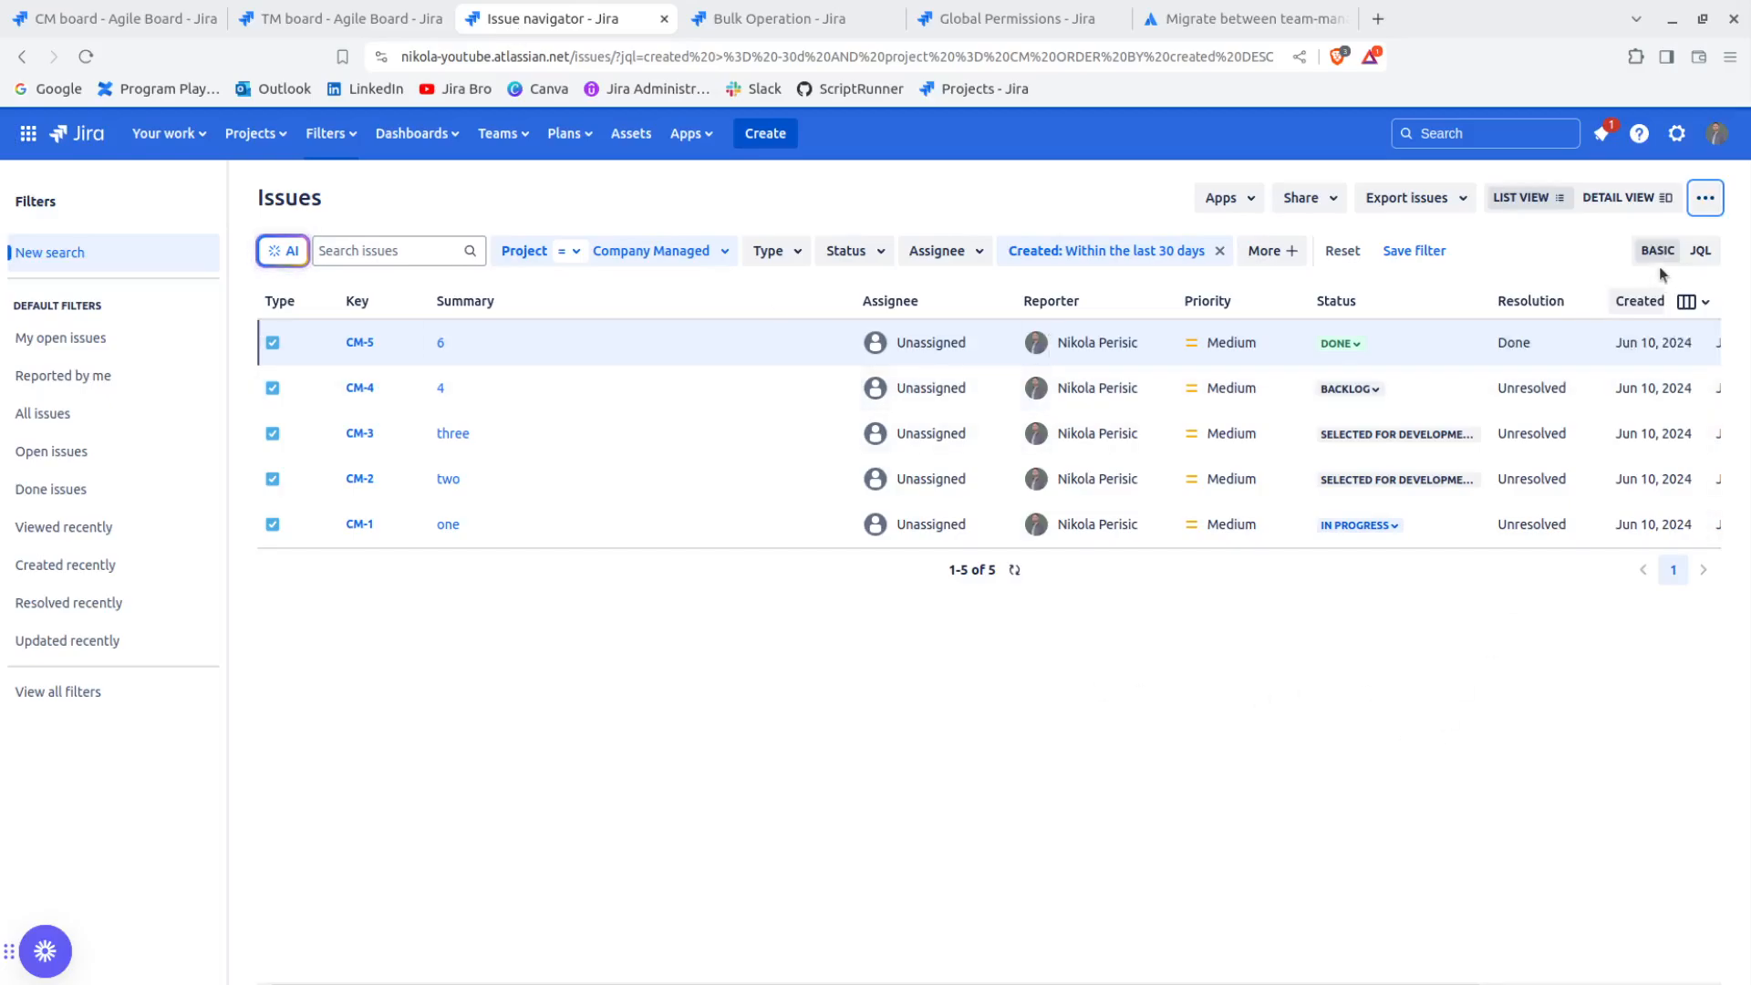
# Select all five issues in the bulk operation and choose Move Issues as the bulk action
pyautogui.click(713, 22)
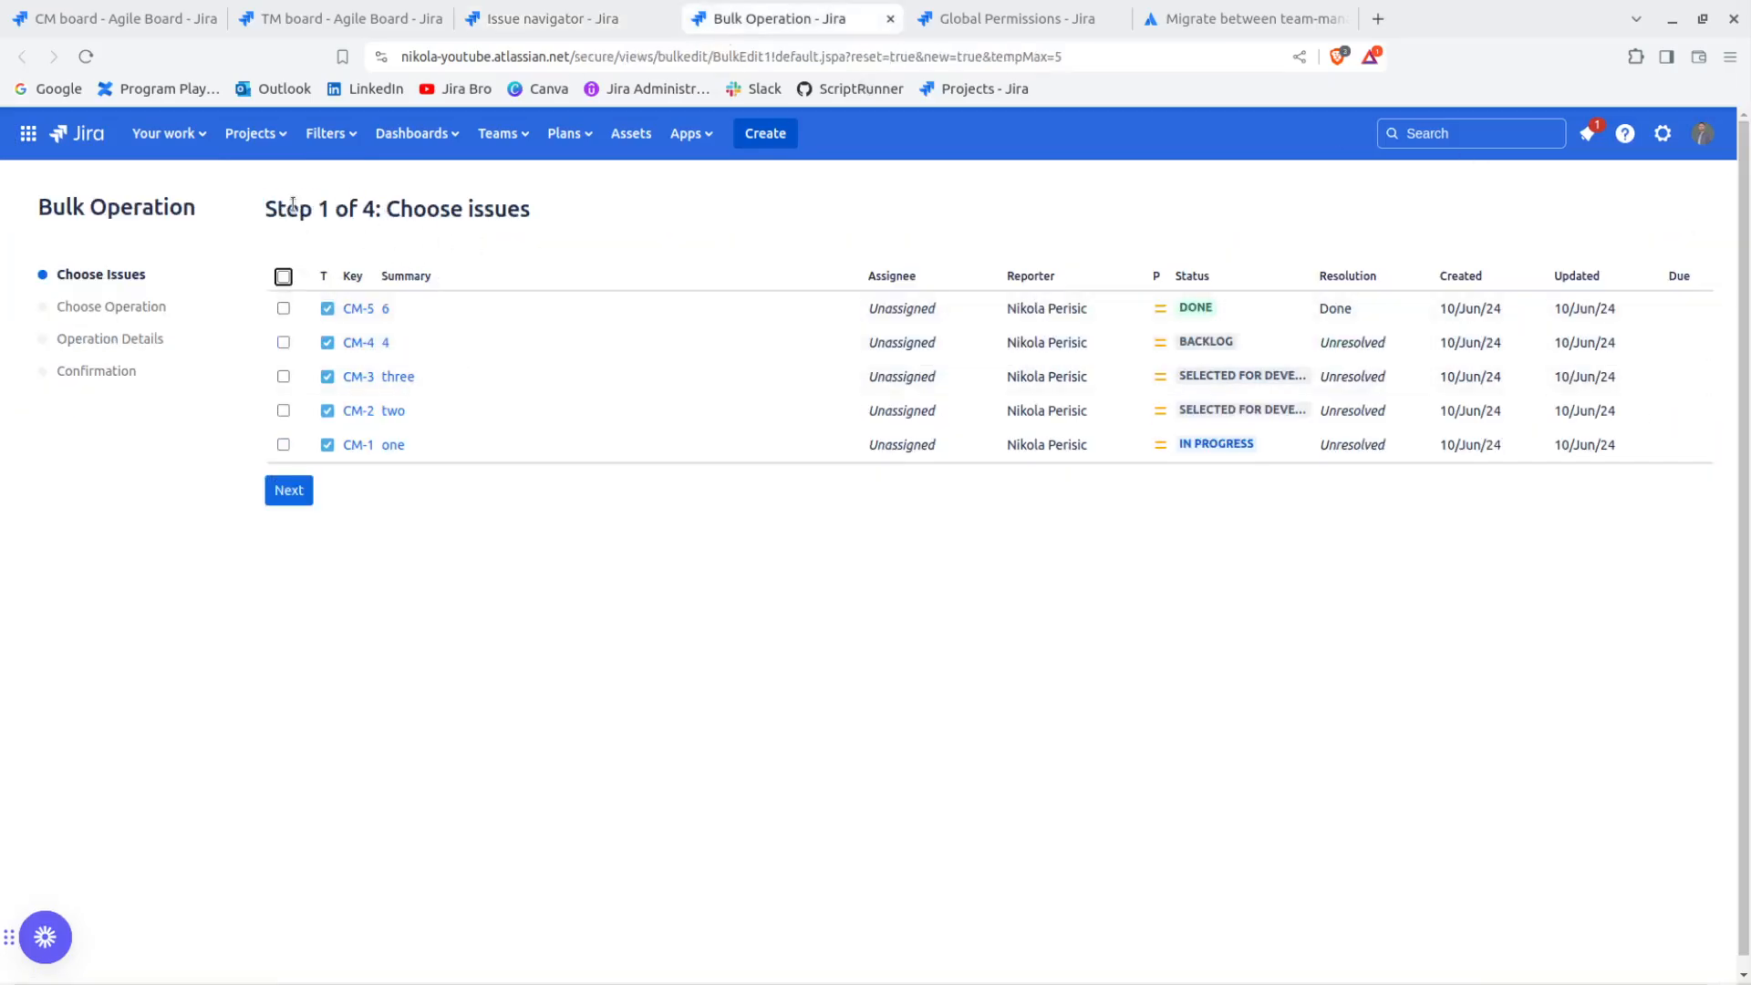
pyautogui.moveTo(286, 209); pyautogui.dragTo(591, 213)
pyautogui.click(590, 214)
pyautogui.moveTo(327, 209); pyautogui.dragTo(387, 208)
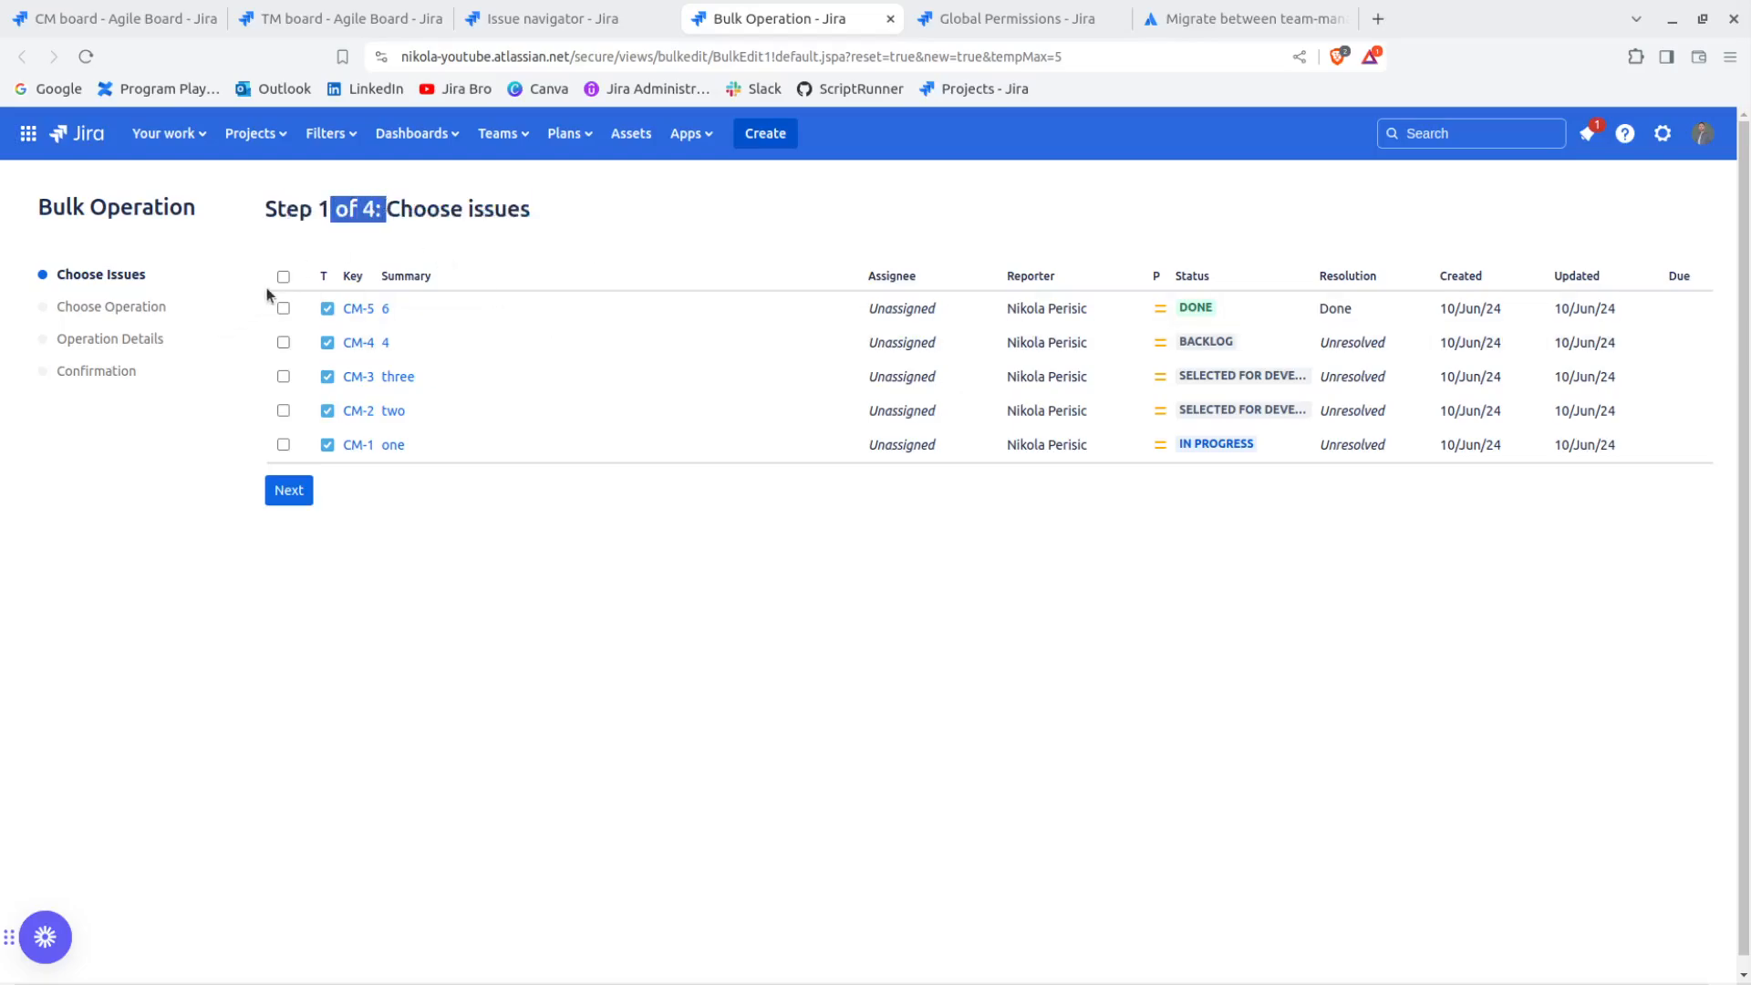
pyautogui.click(283, 277)
pyautogui.click(290, 490)
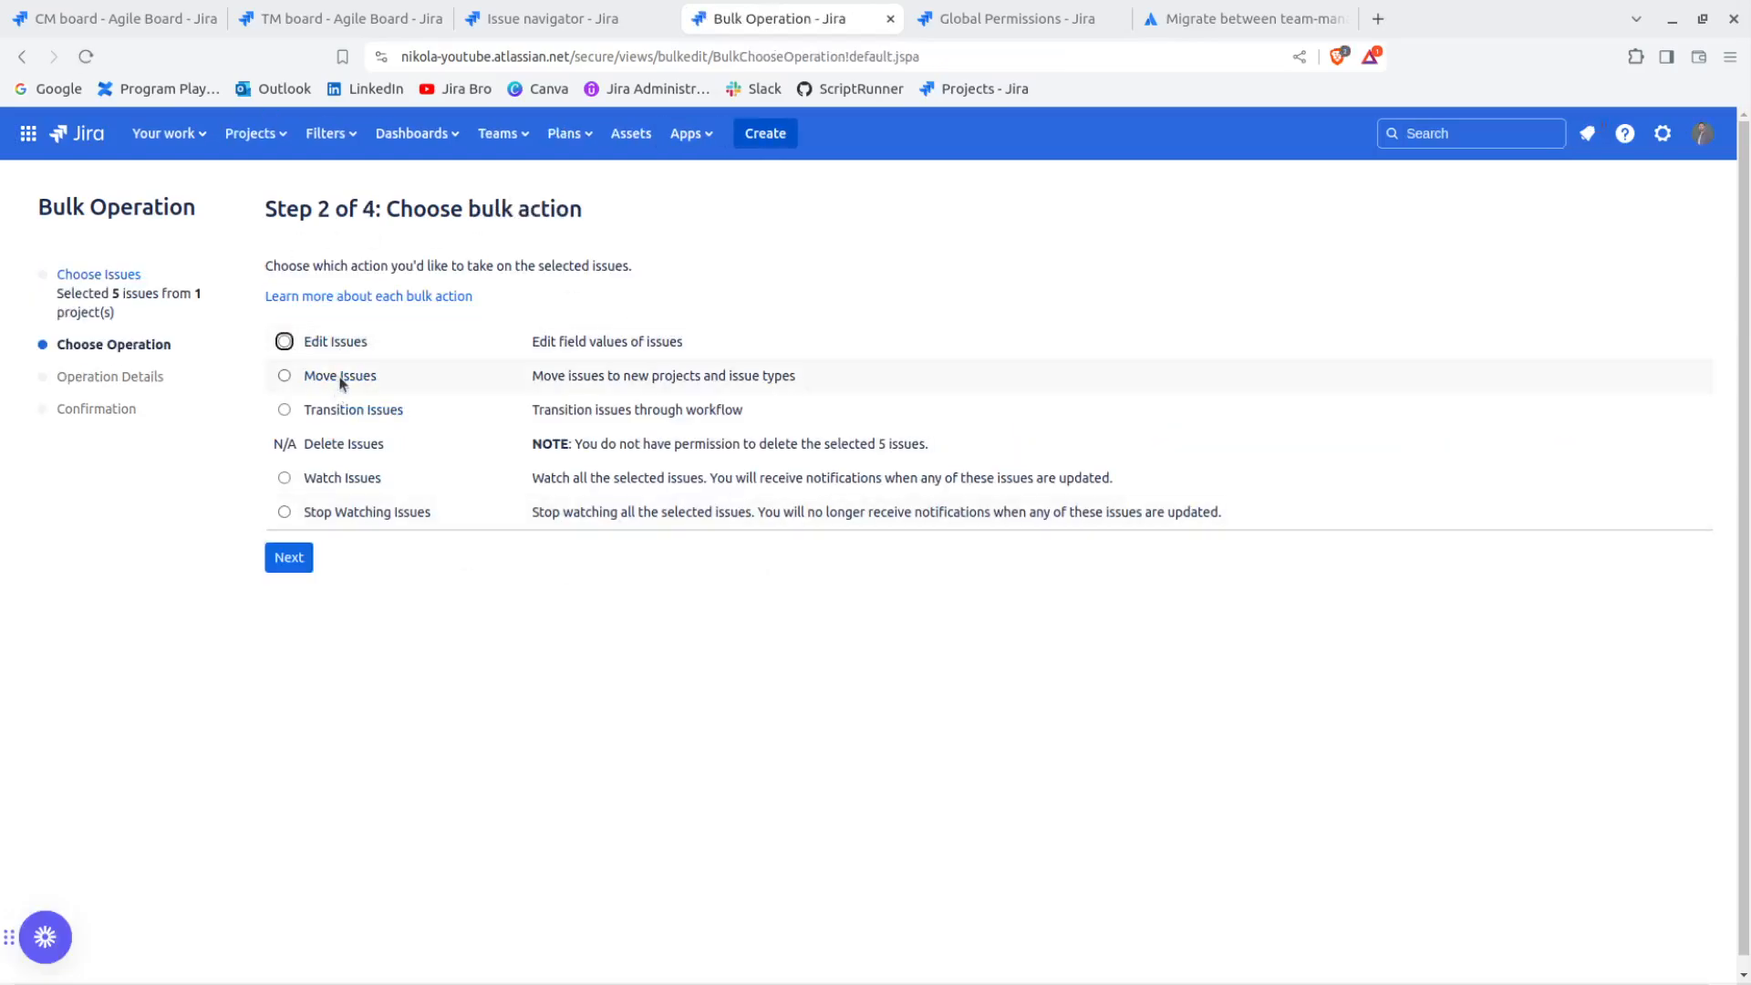
pyautogui.click(344, 376)
pyautogui.click(289, 557)
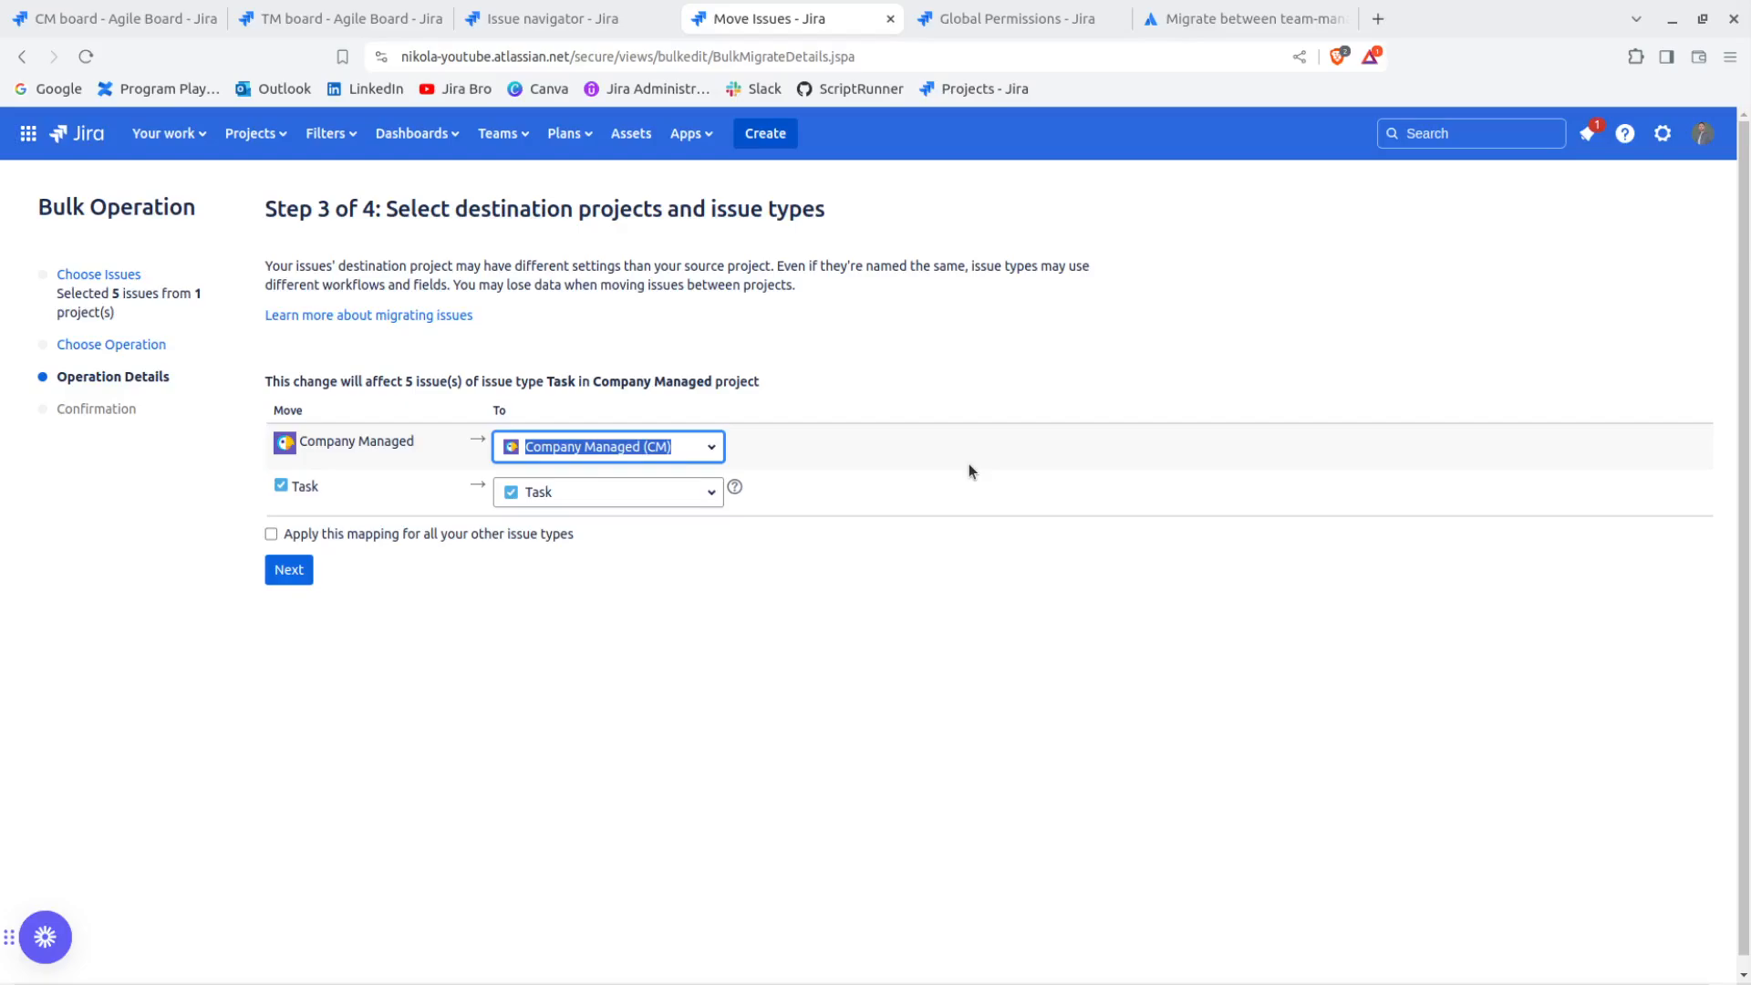
pyautogui.moveTo(324, 383); pyautogui.dragTo(264, 382)
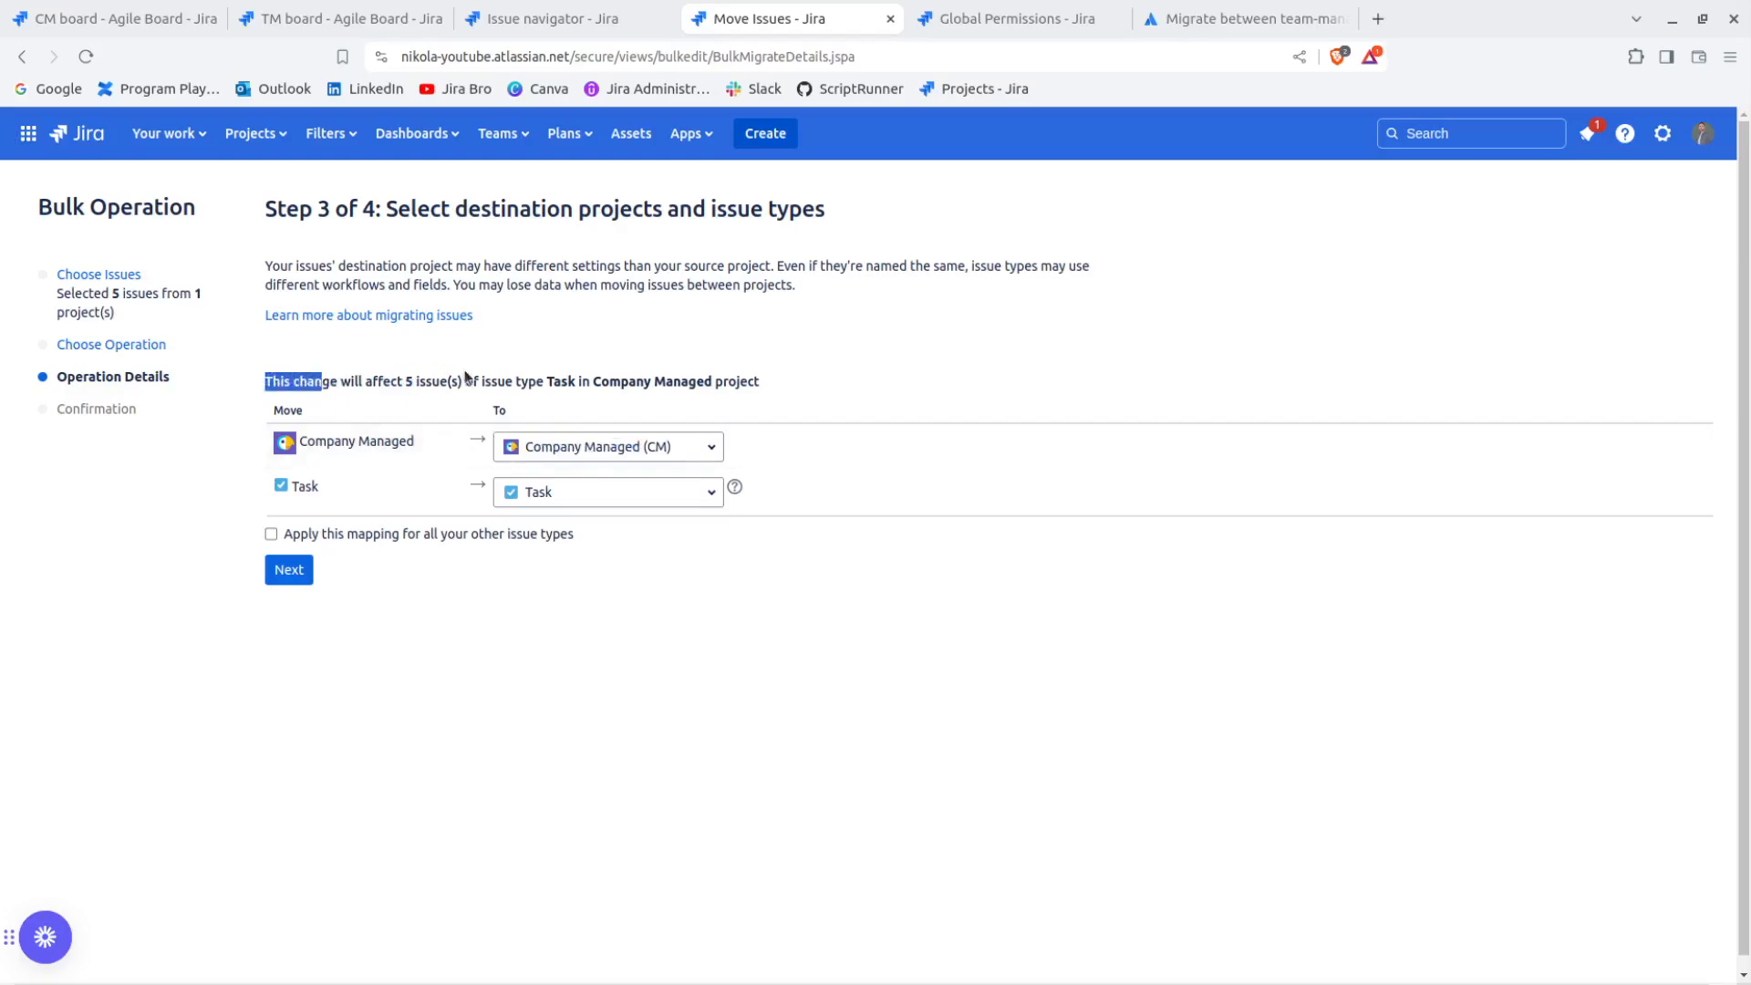
pyautogui.moveTo(512, 378); pyautogui.dragTo(814, 393)
pyautogui.scroll(-1, 814, 392)
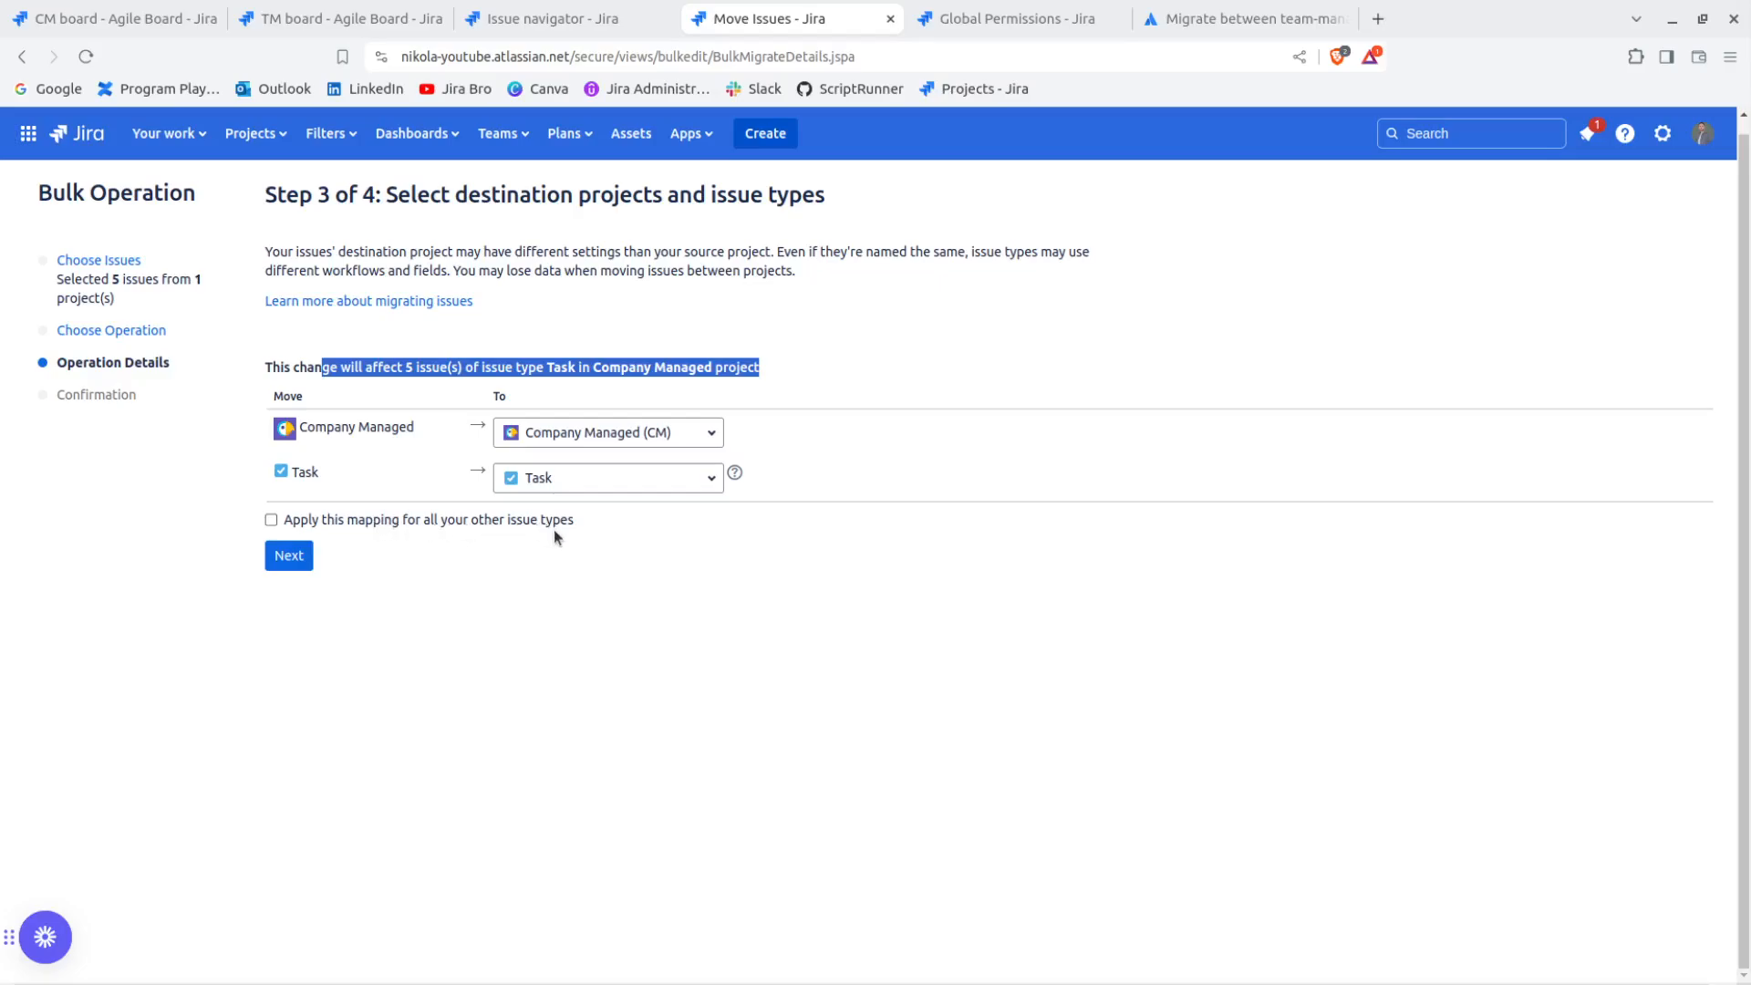
pyautogui.click(269, 557)
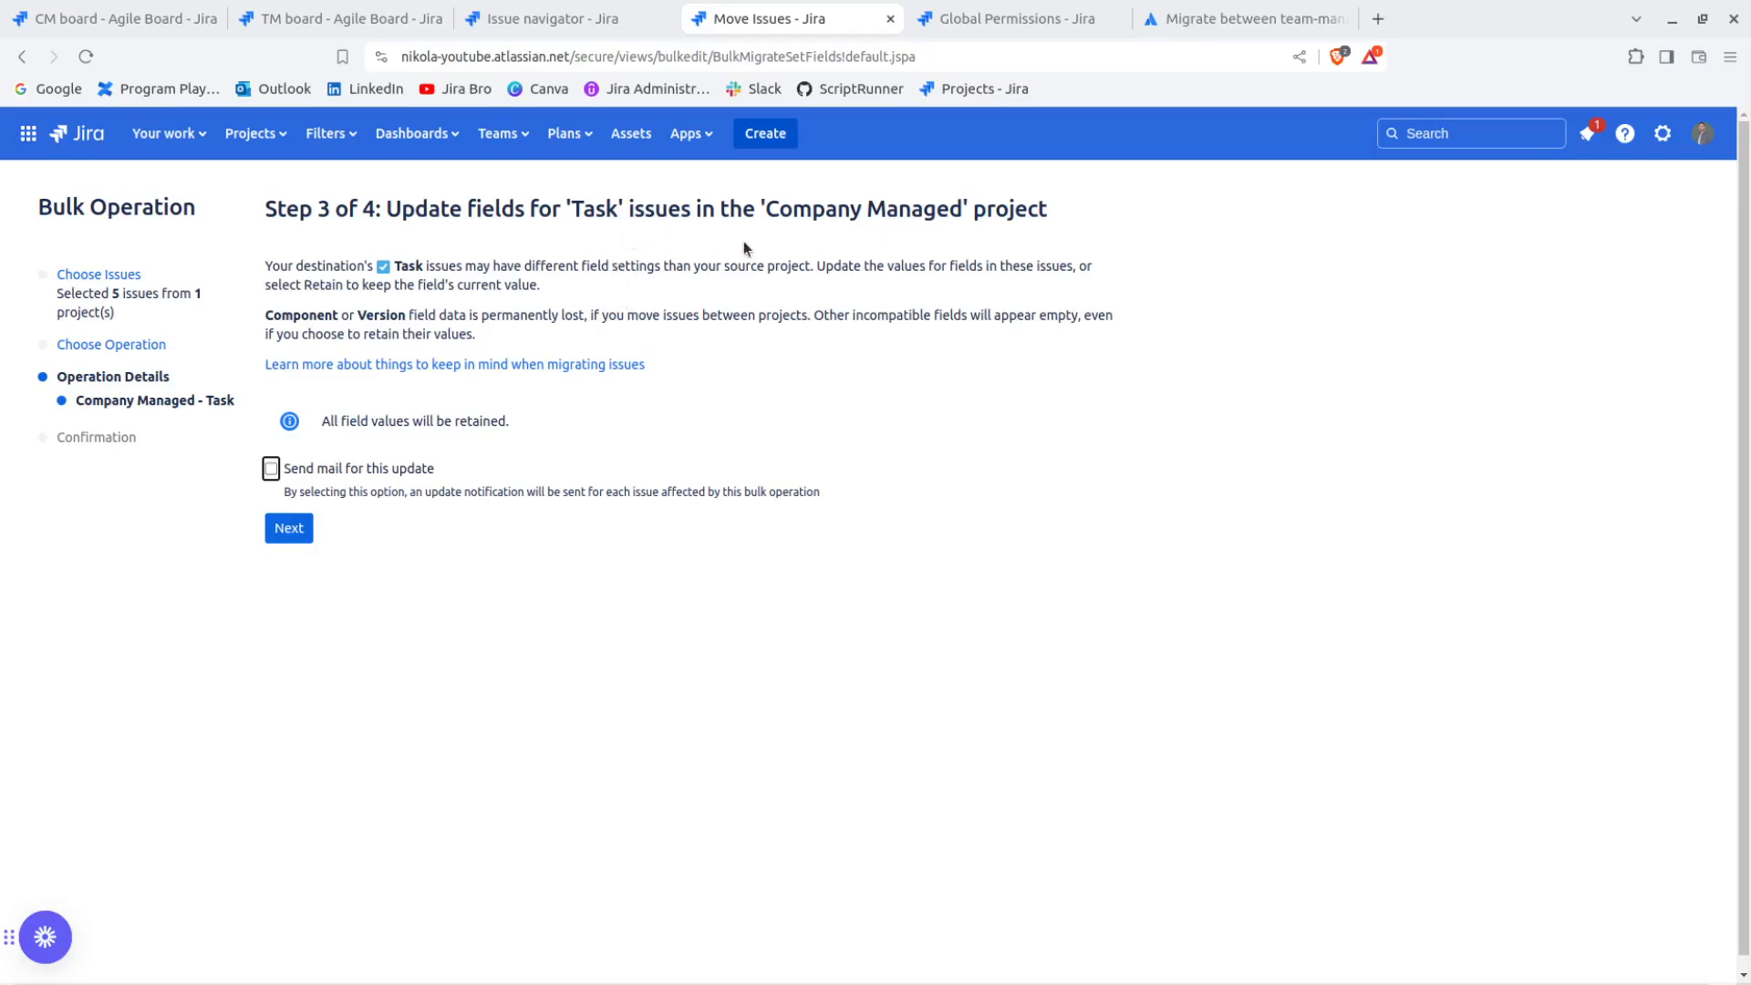
pyautogui.click(22, 56)
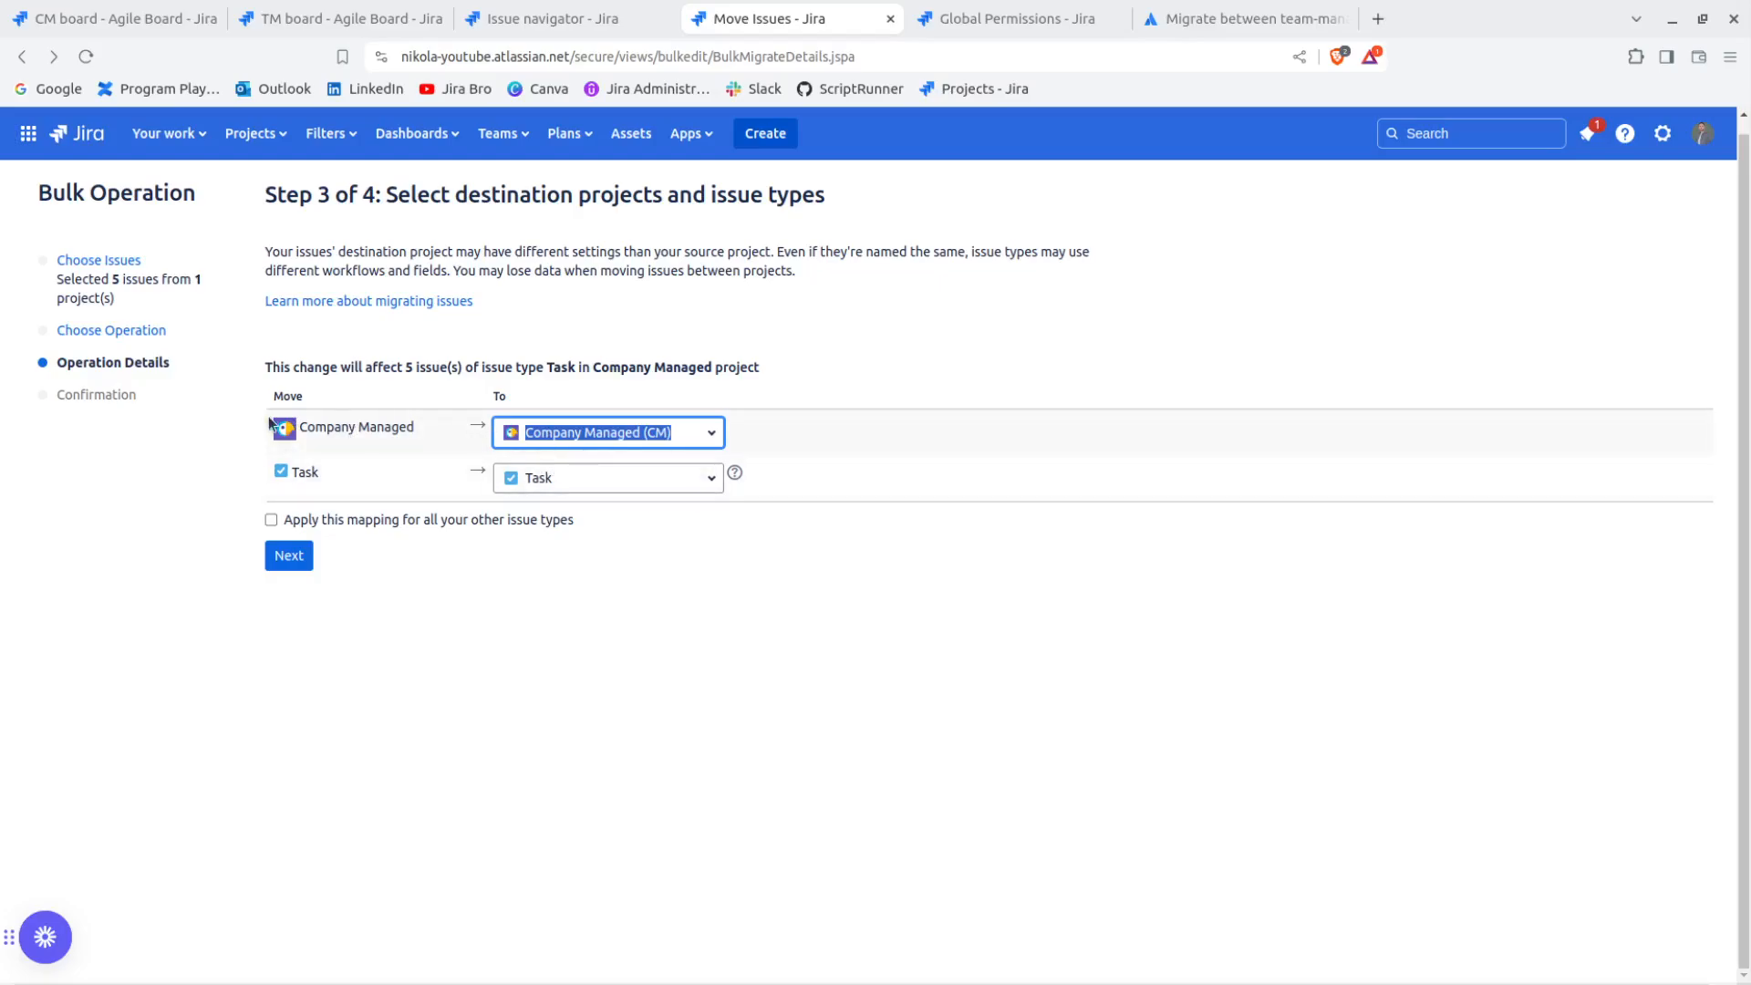
# Set the destination project to Team managed (TM), keep Task as the issue type, and continue to the status mapping
pyautogui.moveTo(308, 429); pyautogui.dragTo(421, 436)
pyautogui.click(422, 431)
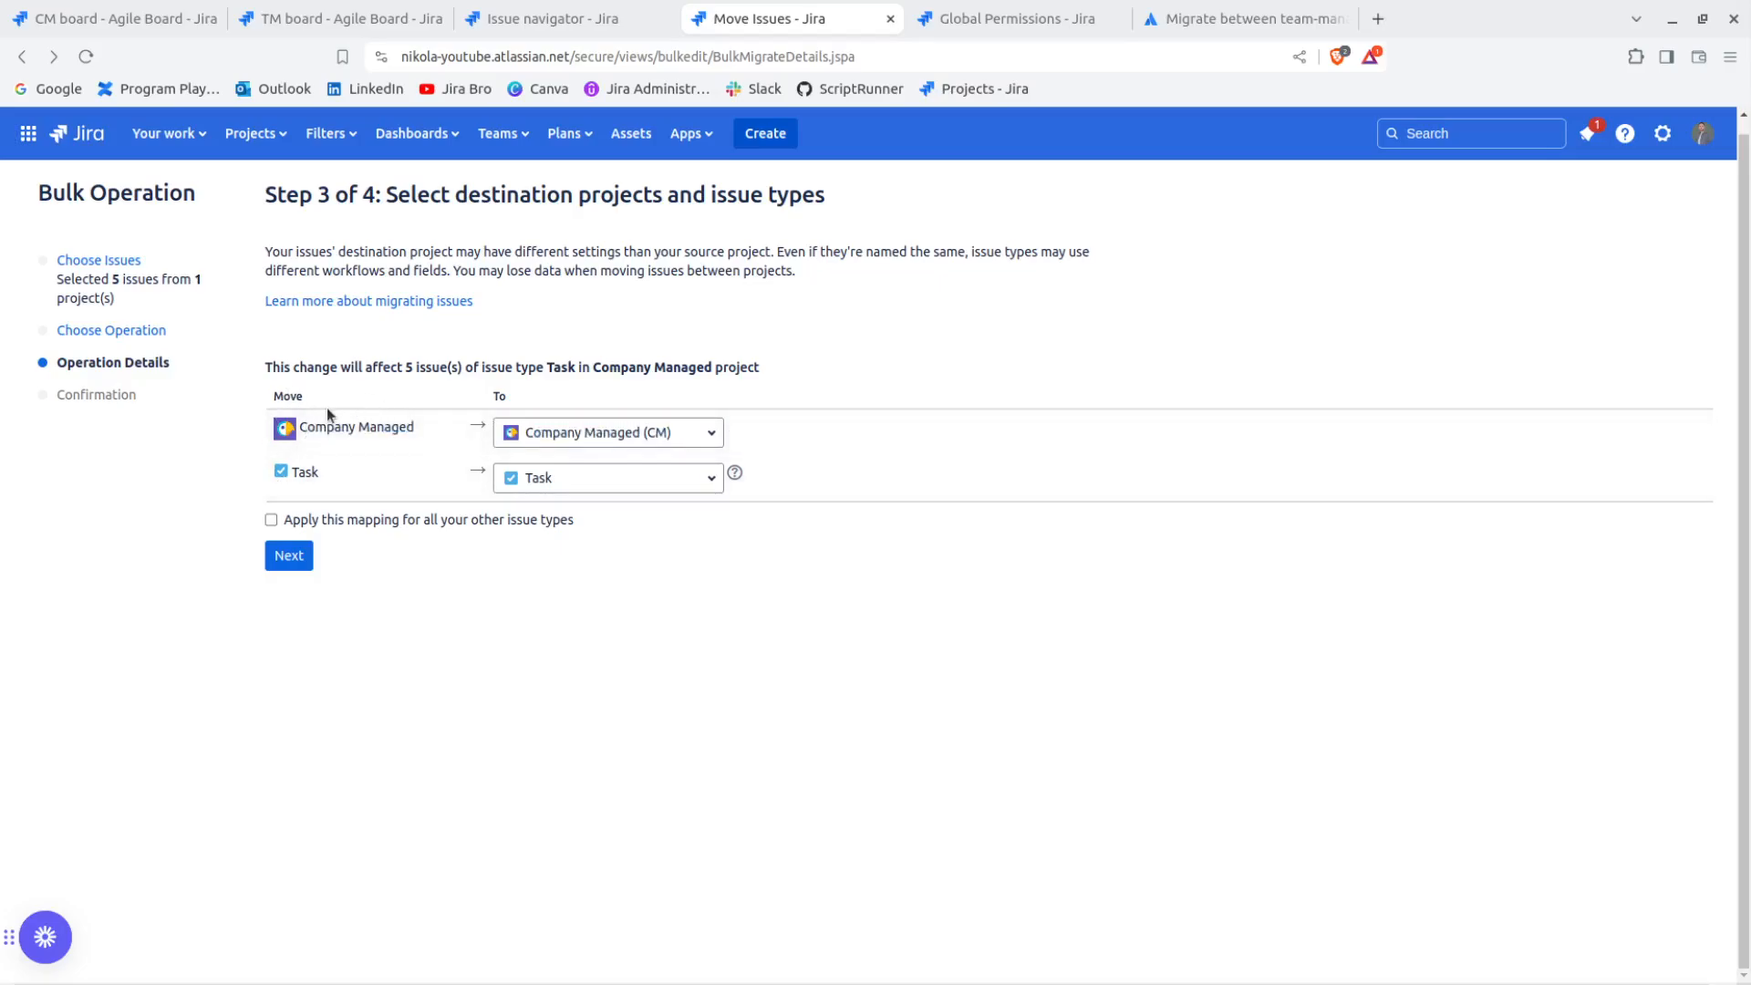
pyautogui.moveTo(303, 429); pyautogui.dragTo(408, 426)
pyautogui.moveTo(292, 472); pyautogui.dragTo(320, 476)
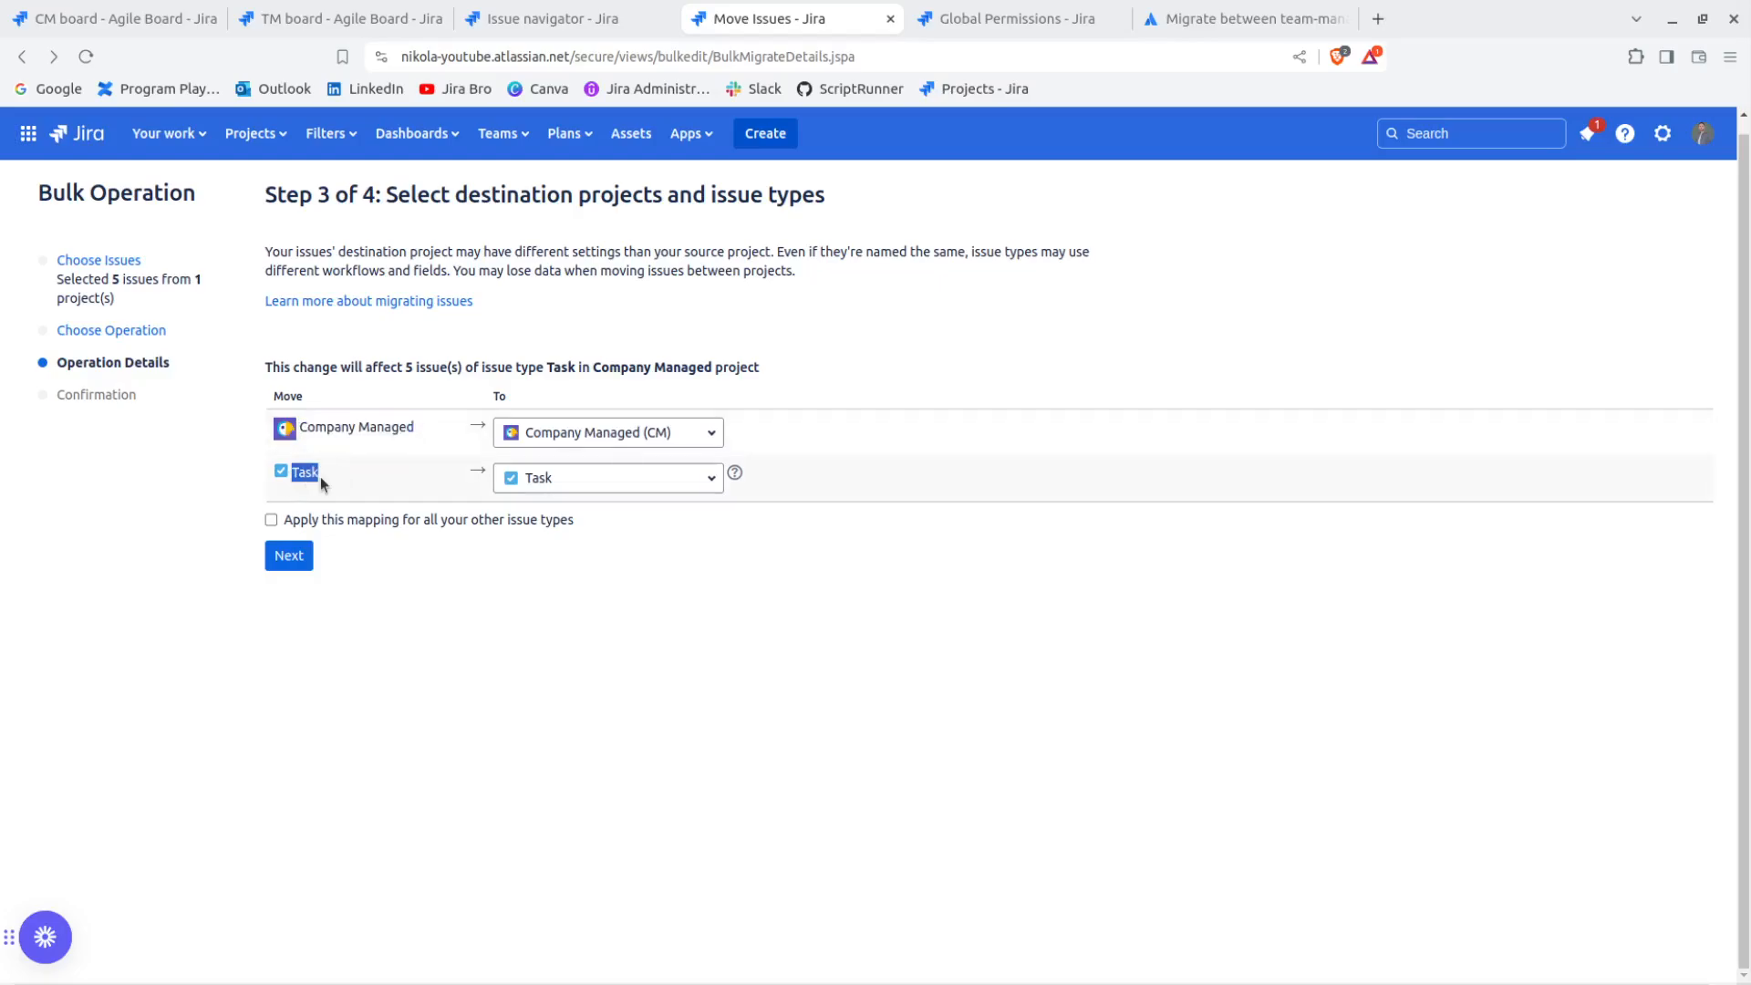
pyautogui.click(512, 432)
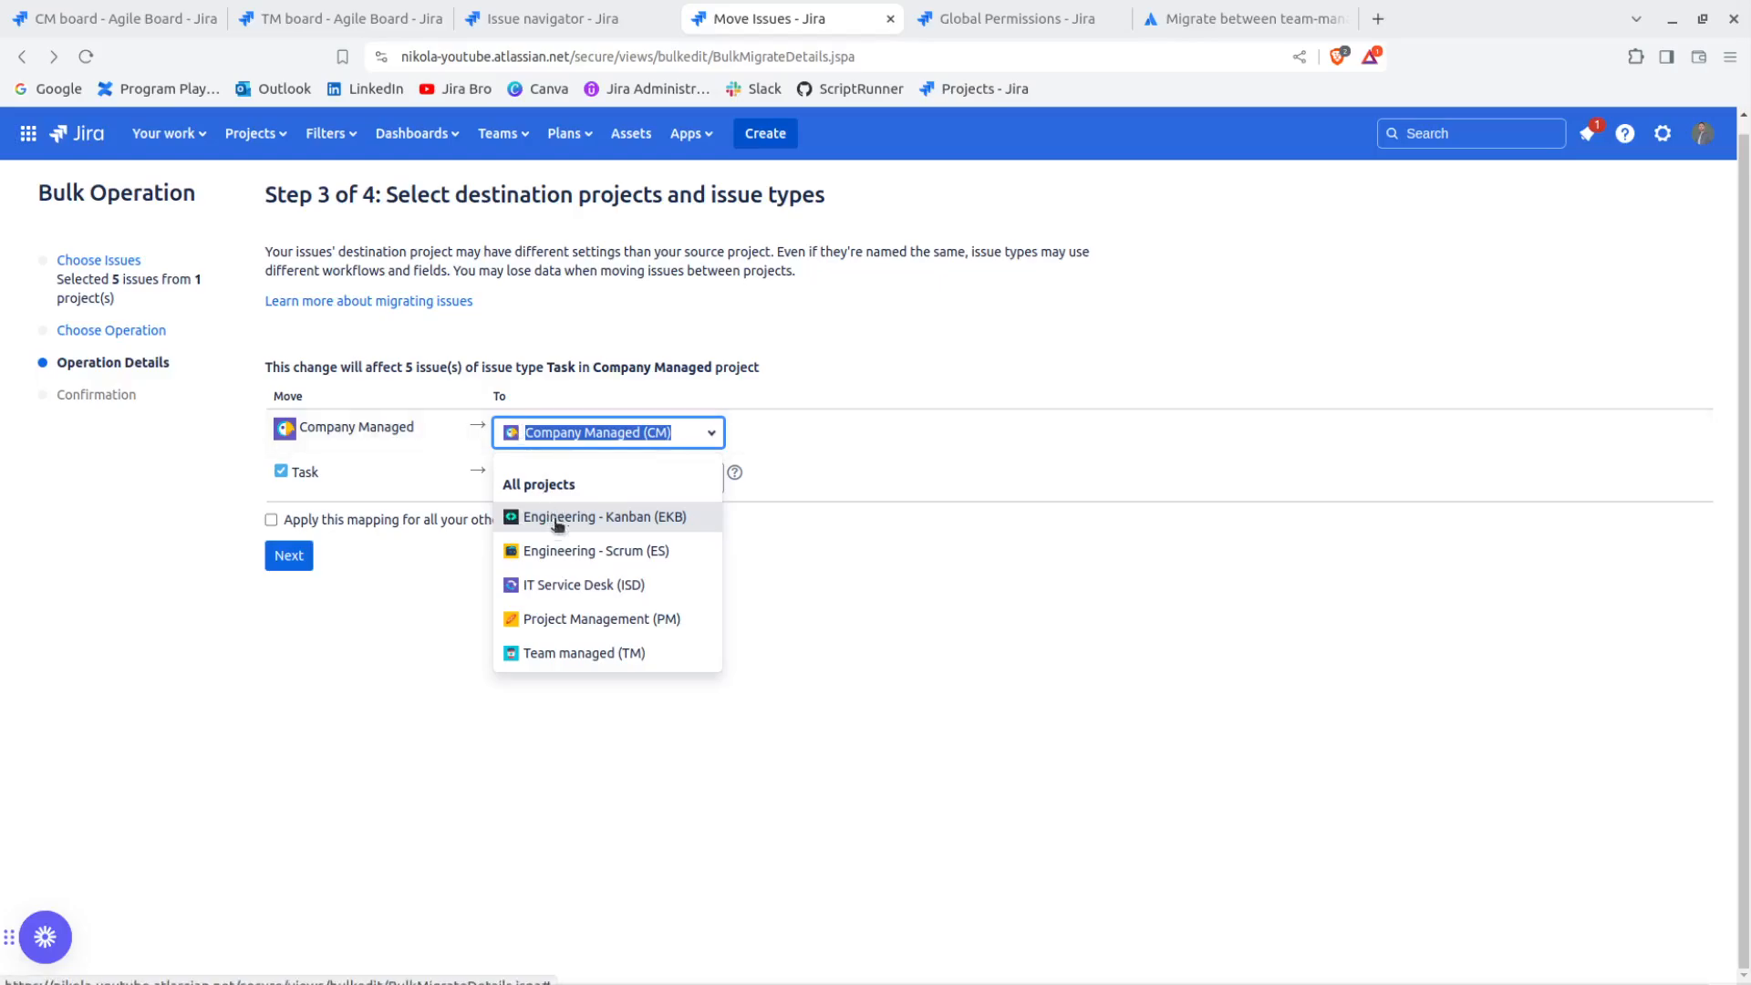
pyautogui.click(560, 653)
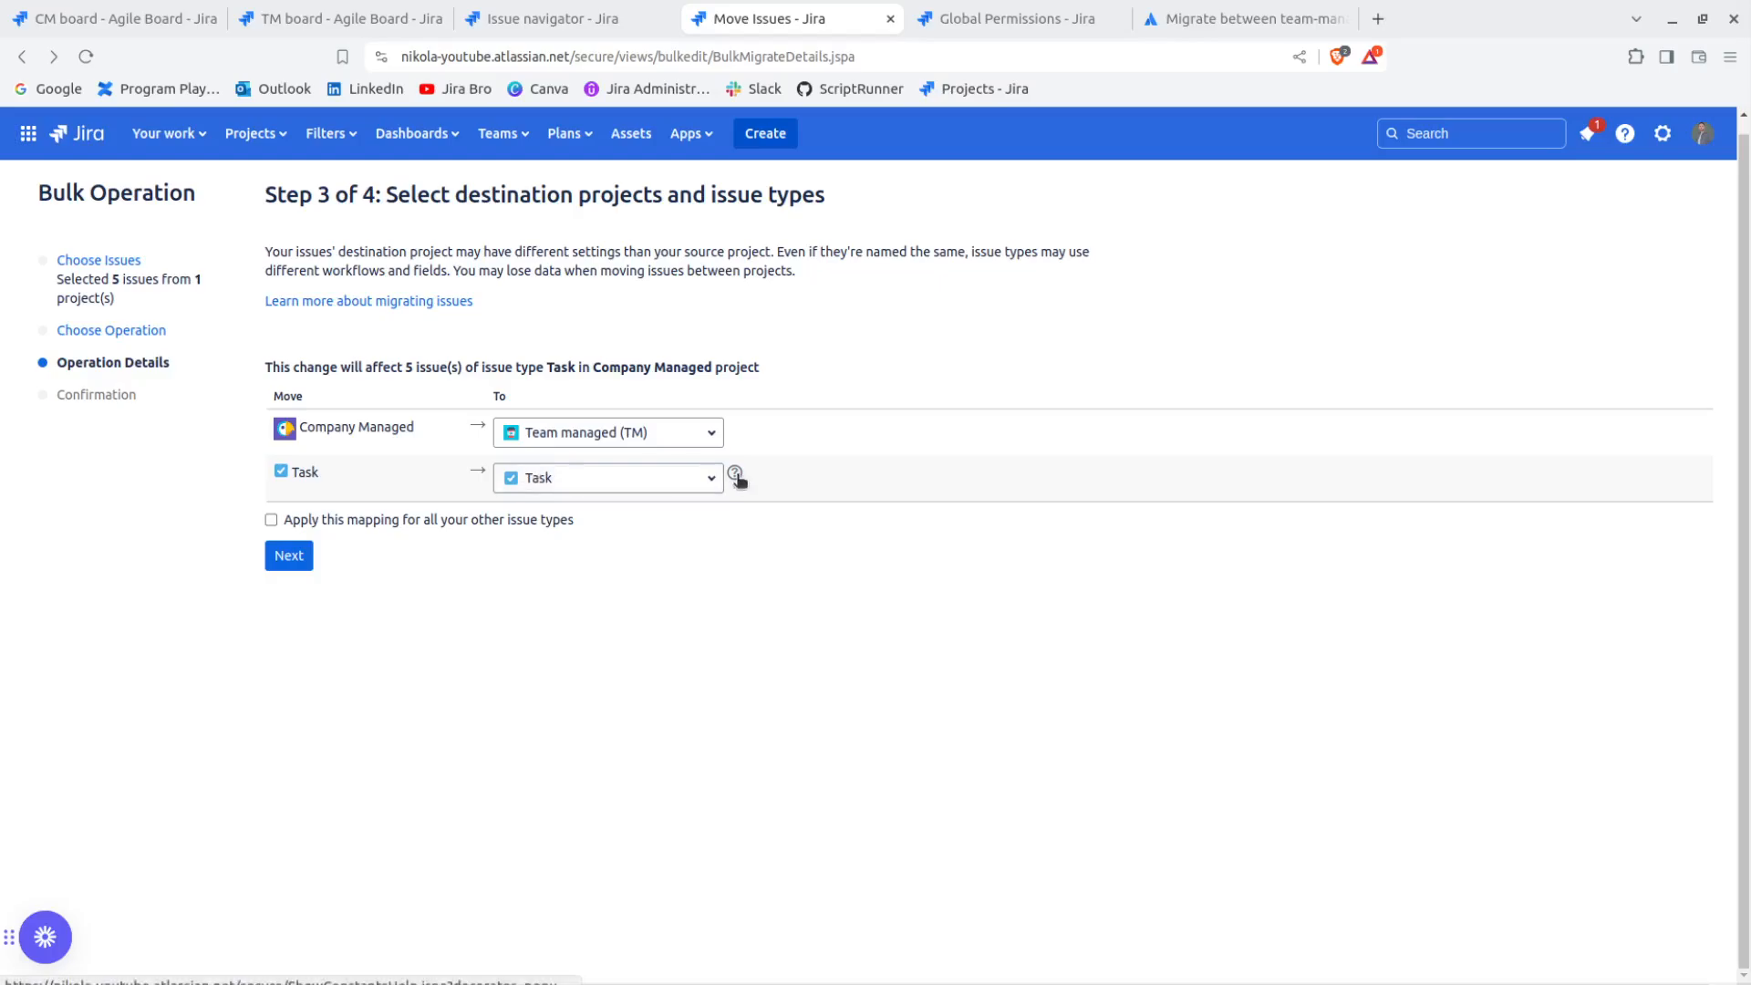
pyautogui.click(293, 563)
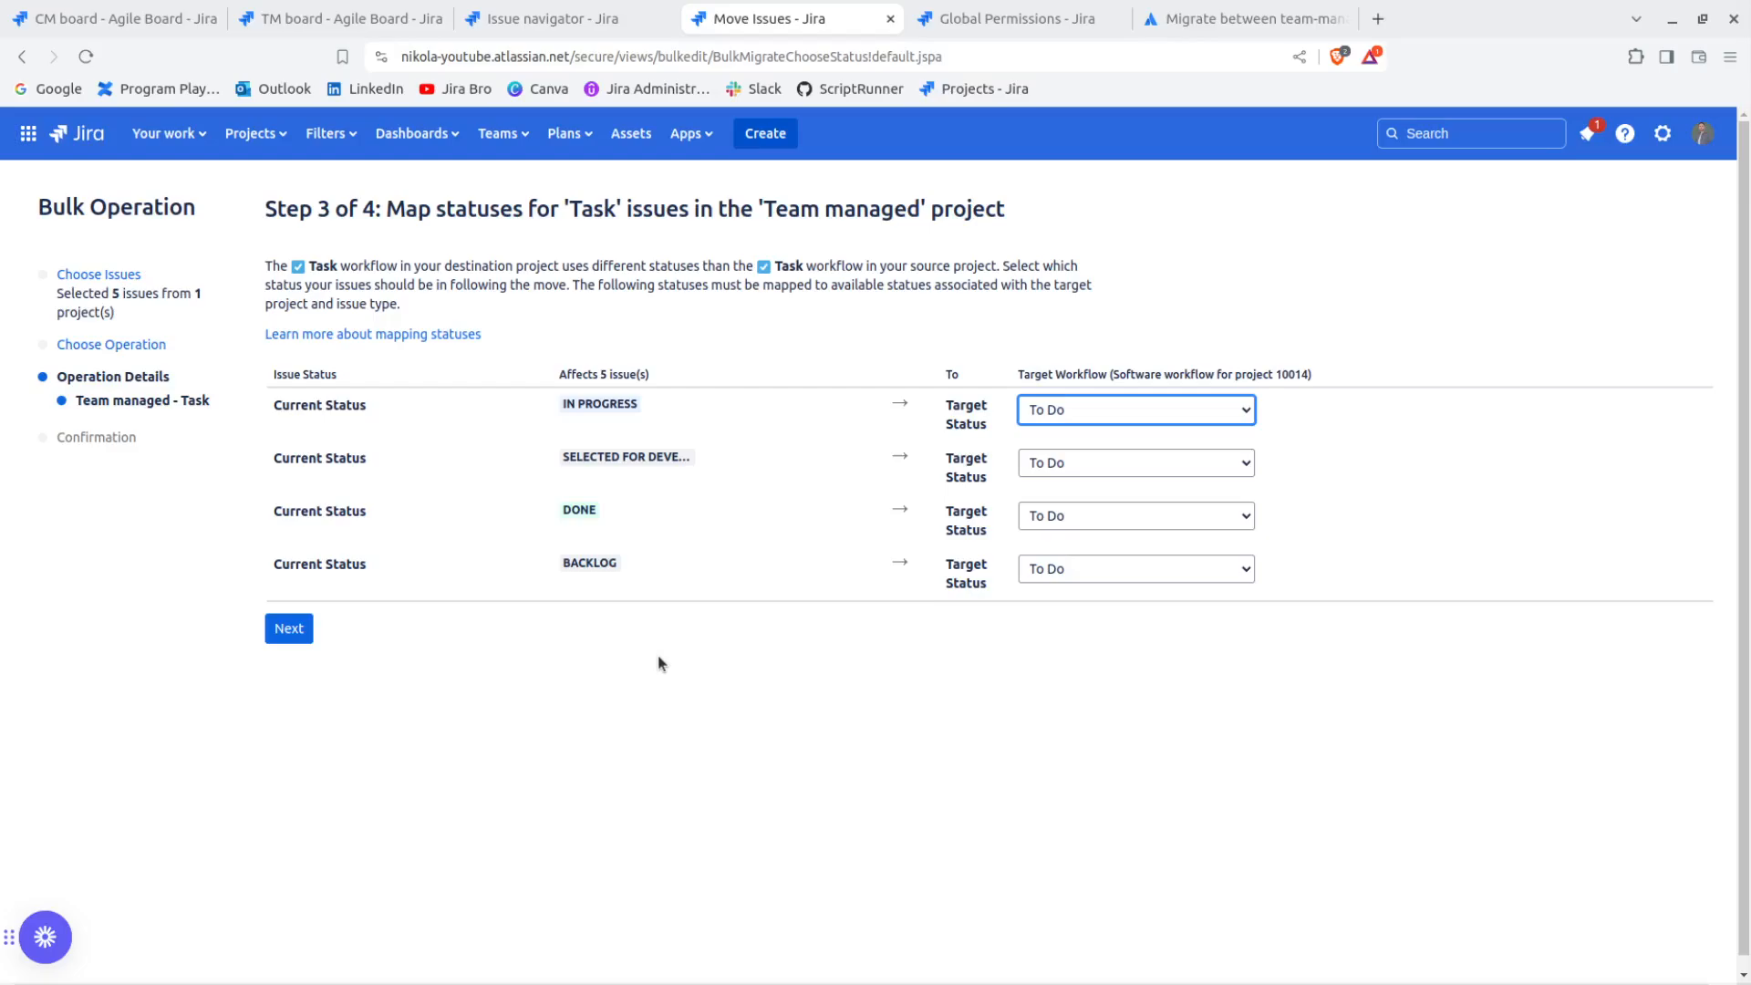
# Map In Progress to In Progress, Done to Done, and Selected for Development and Backlog to To Do, and continue to the field updates
pyautogui.click(1076, 443)
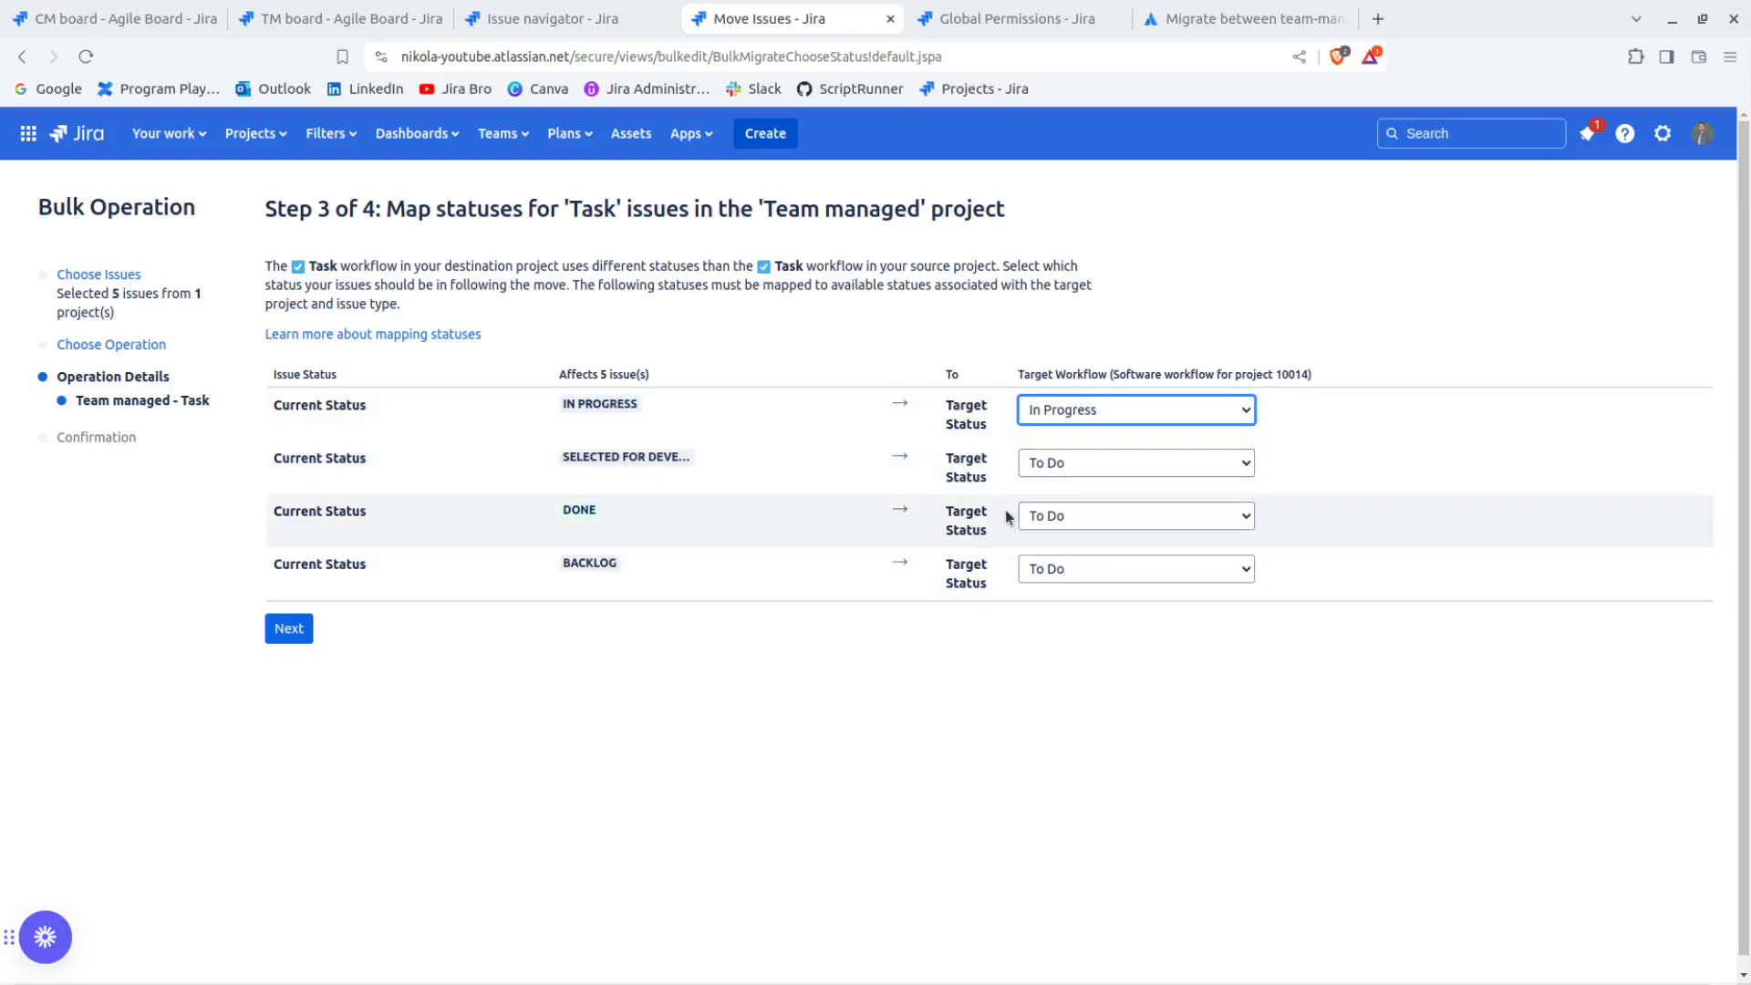
pyautogui.click(1033, 465)
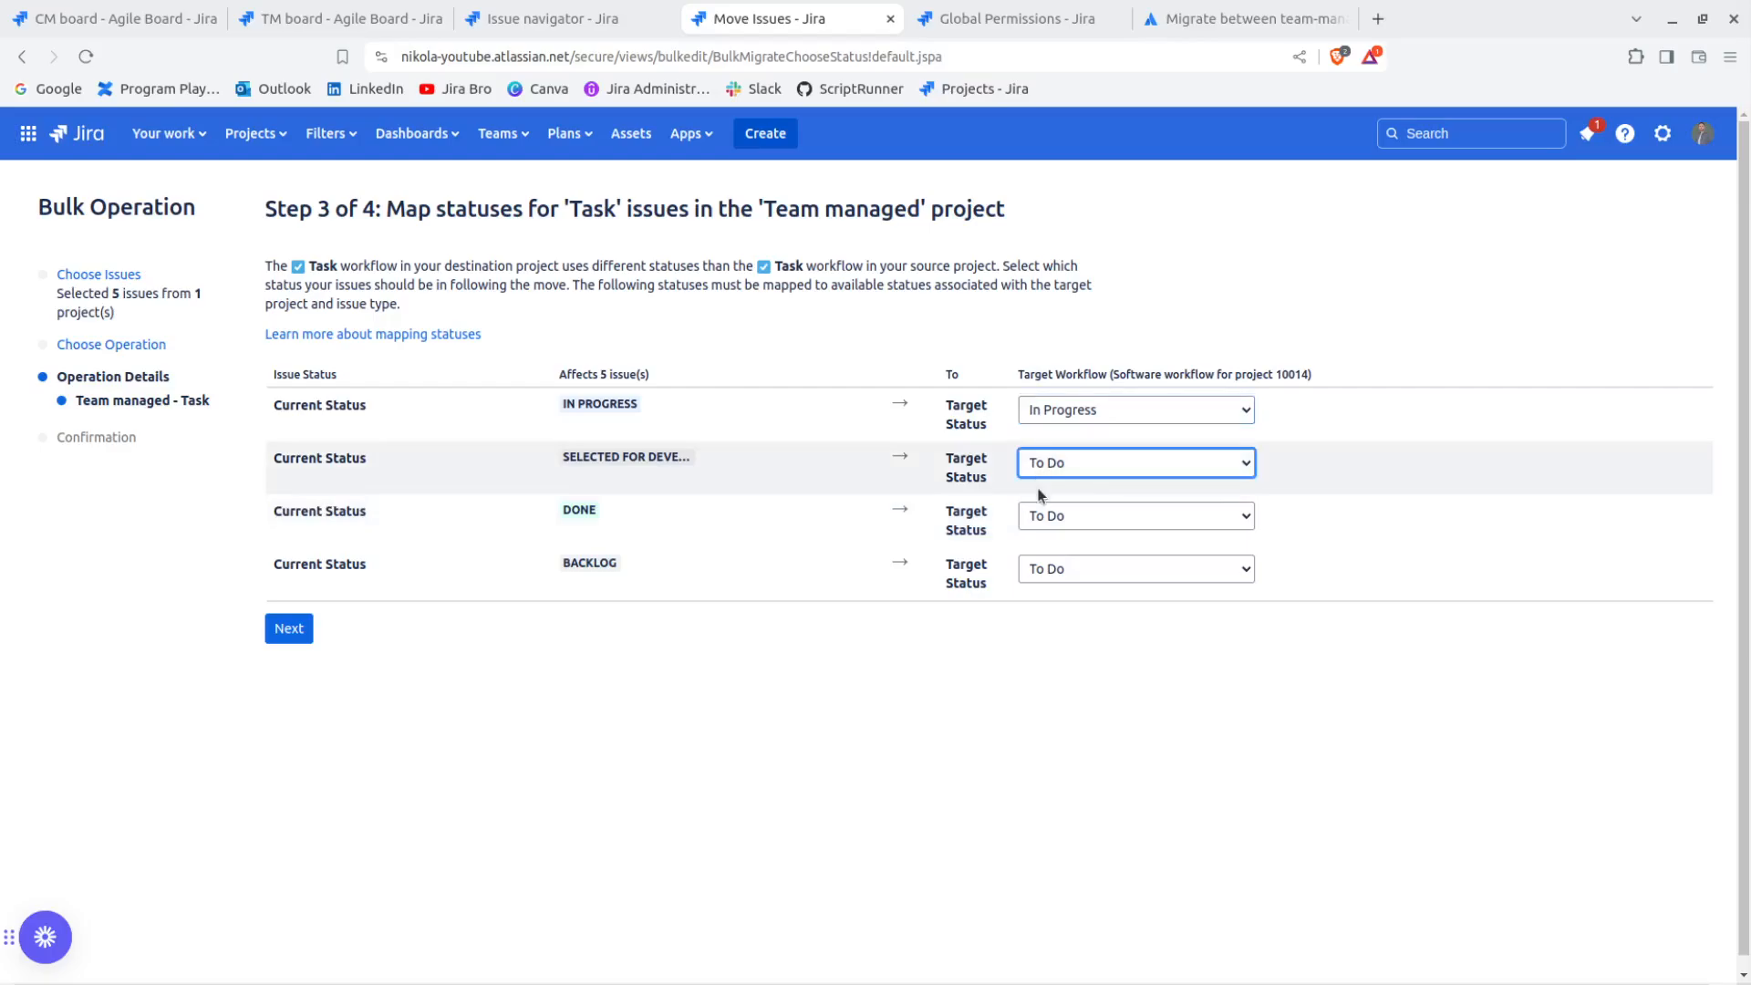
pyautogui.click(1107, 516)
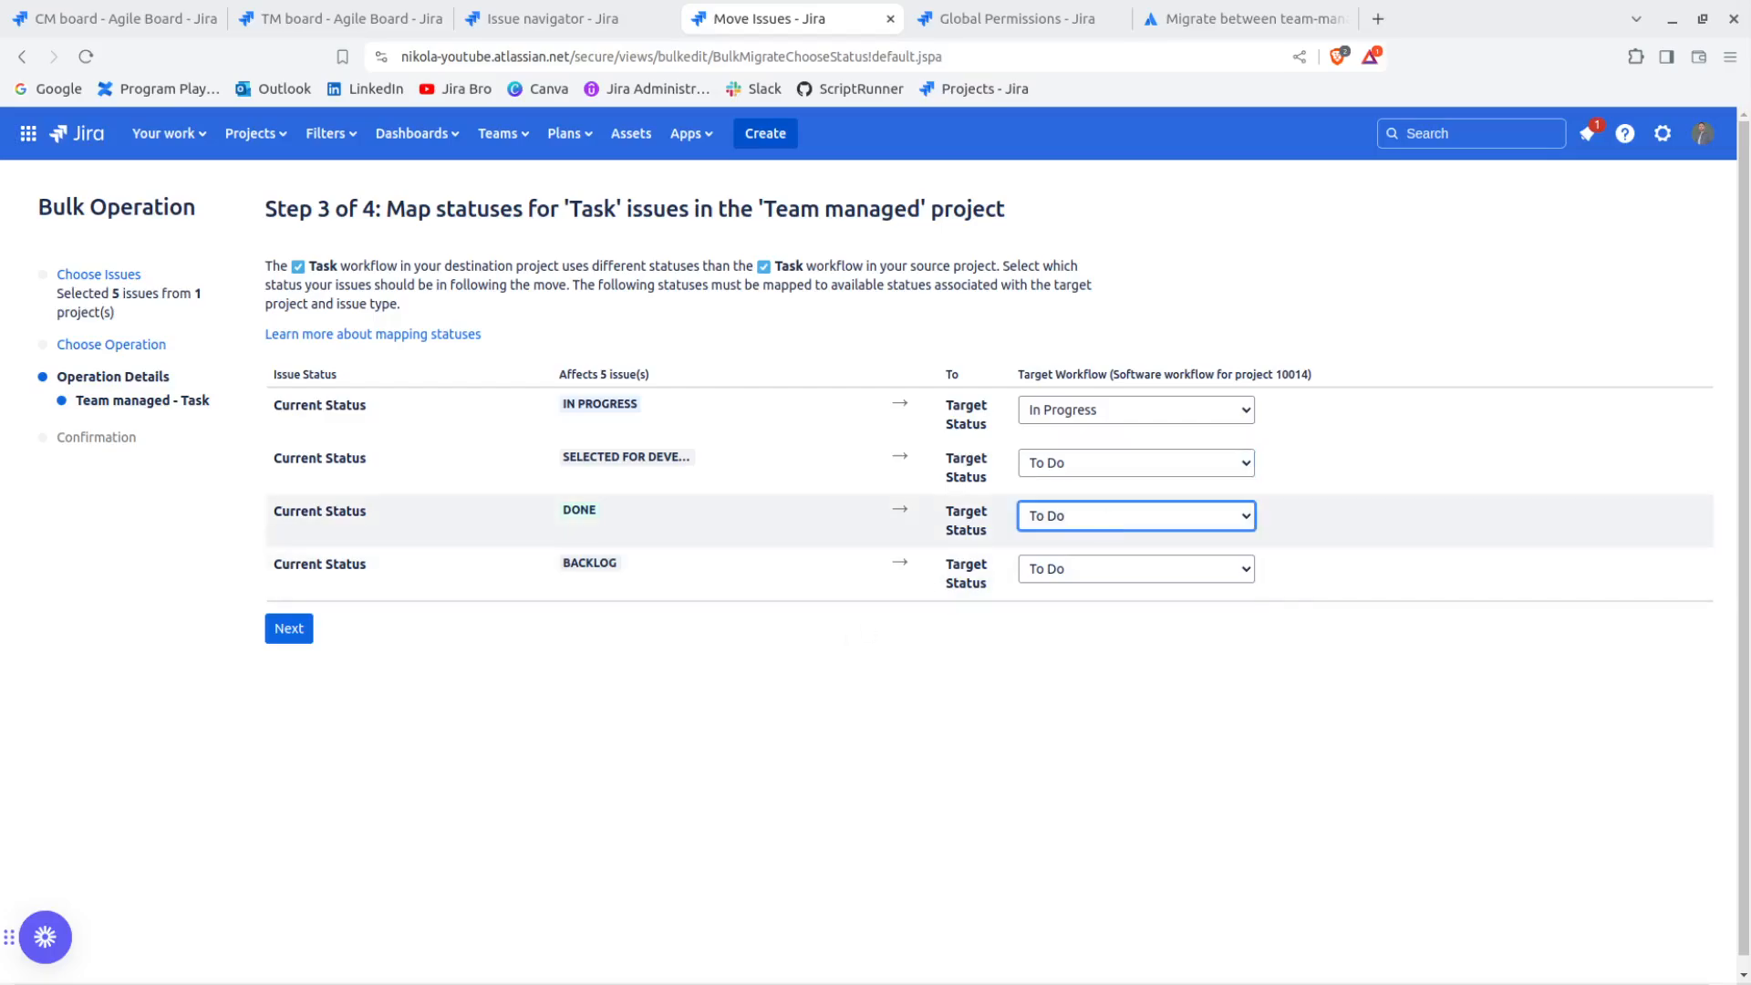
pyautogui.click(1067, 586)
pyautogui.click(1050, 576)
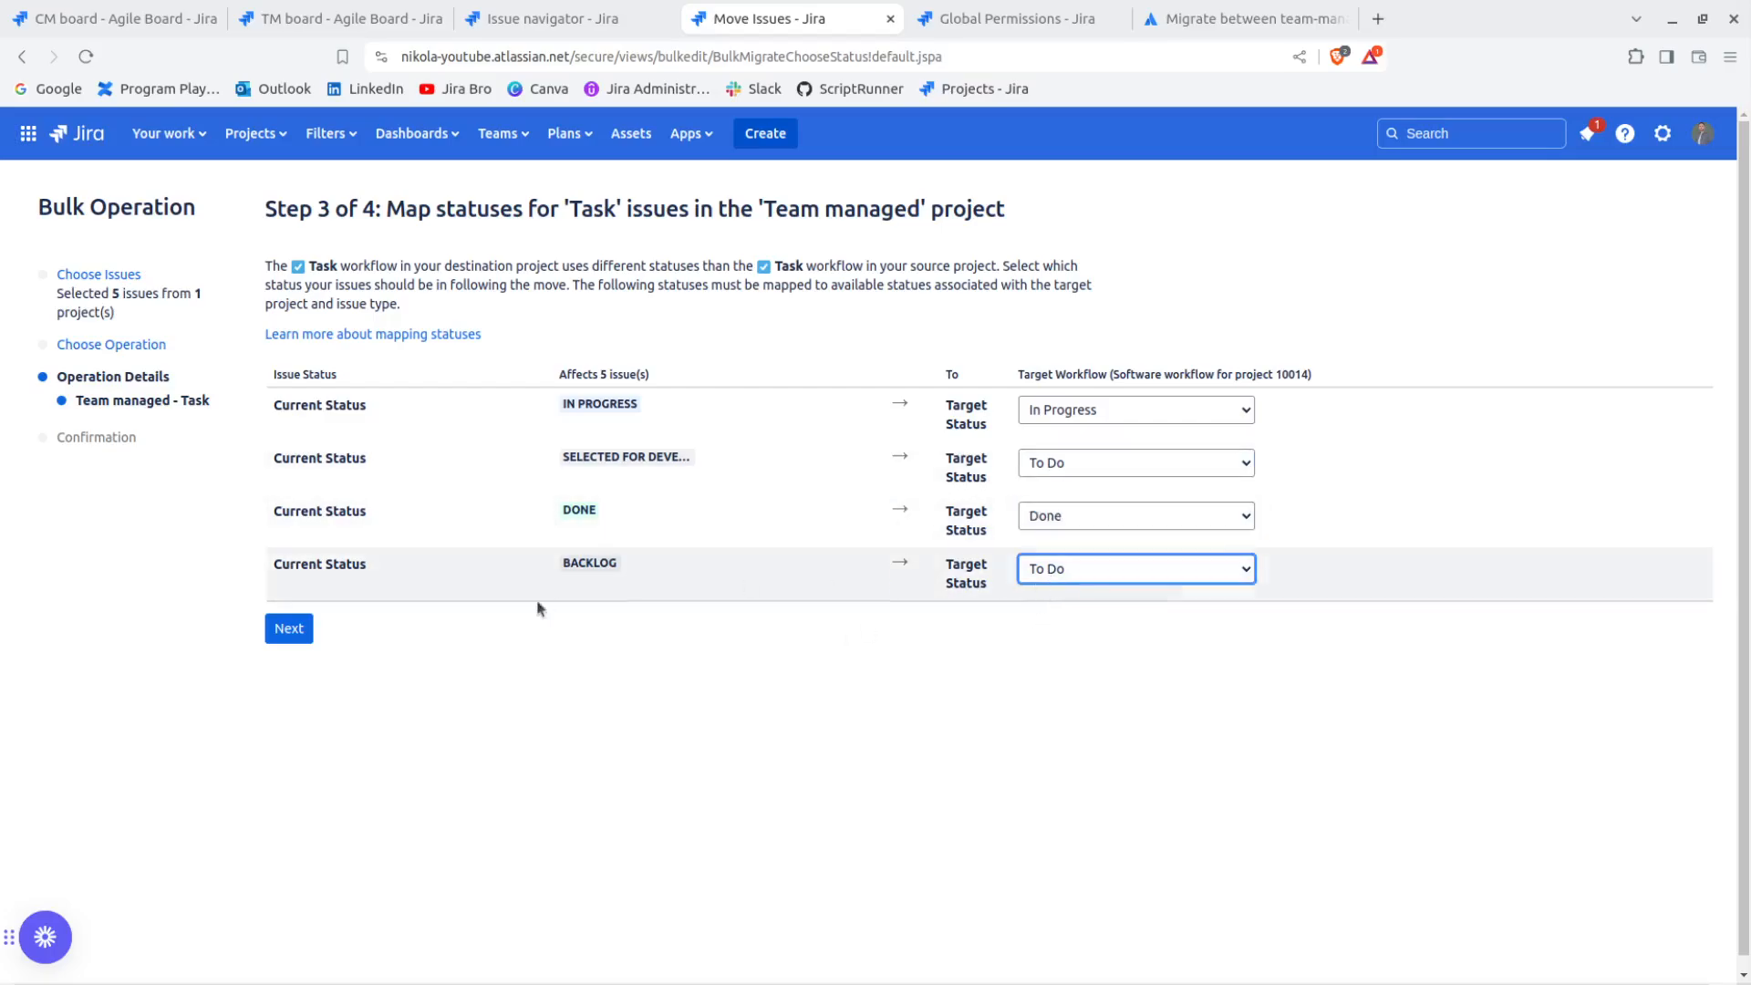
pyautogui.click(288, 628)
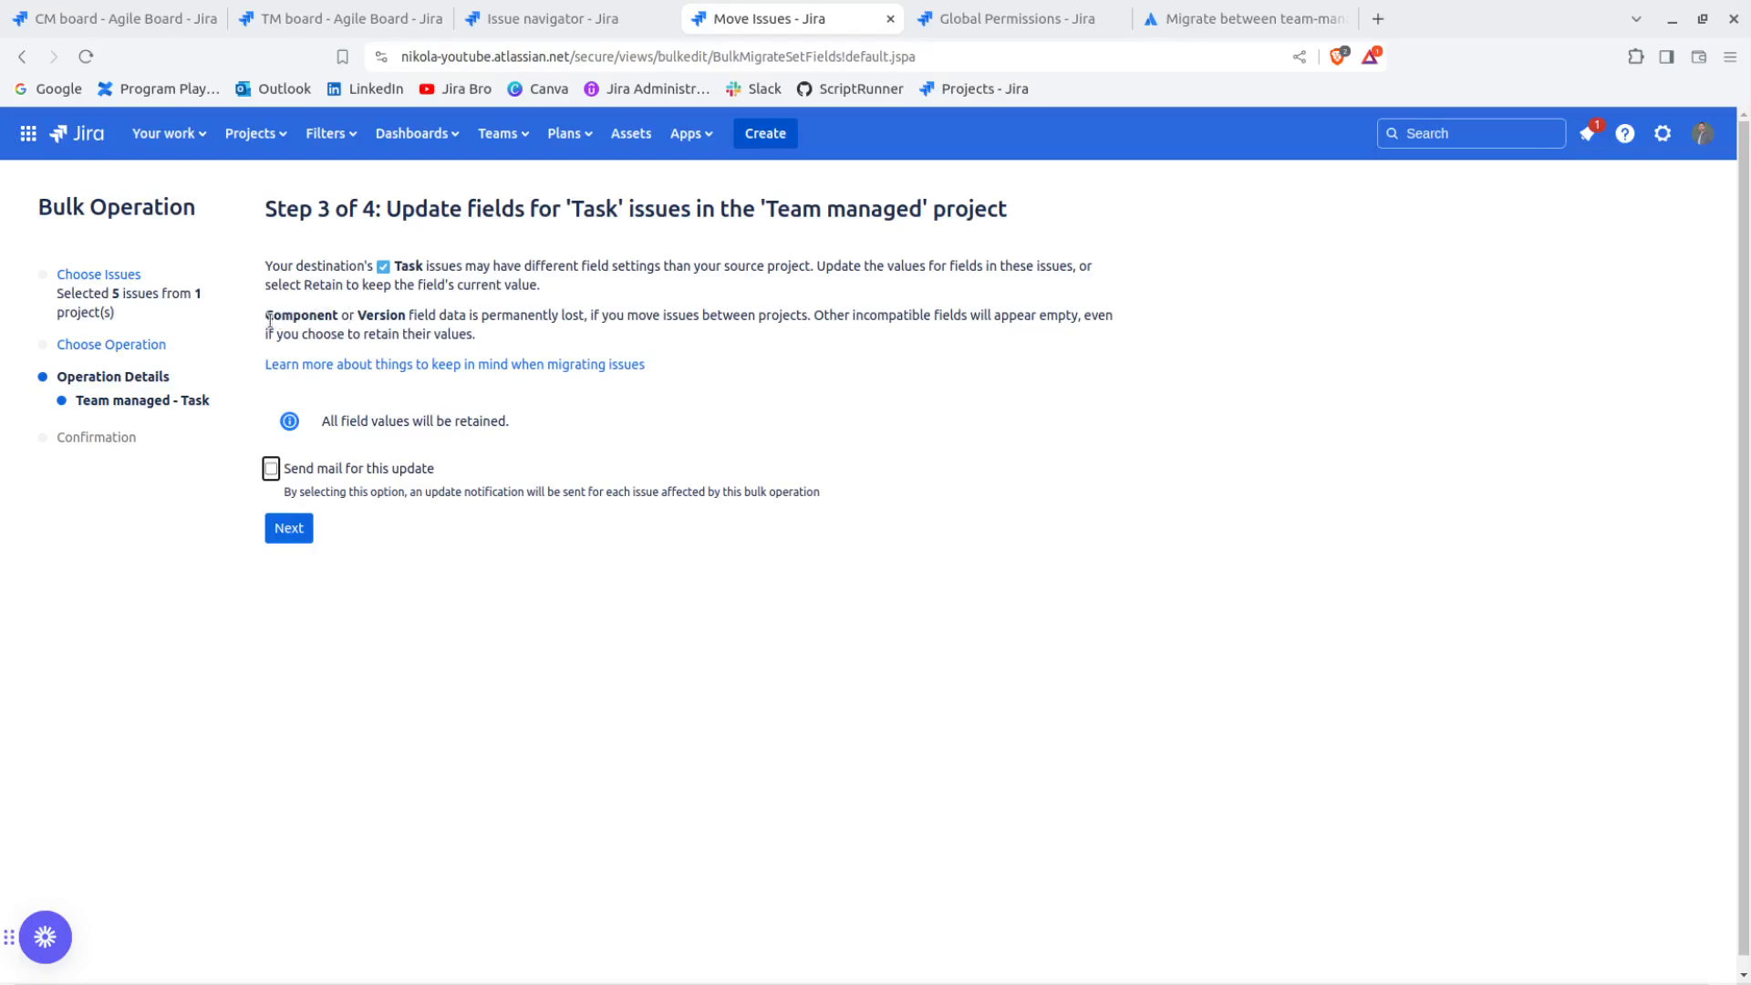
# Read the Component and Version data notice, confirm the bulk move without sending mail, and close the finished operation
pyautogui.moveTo(266, 316); pyautogui.dragTo(810, 317)
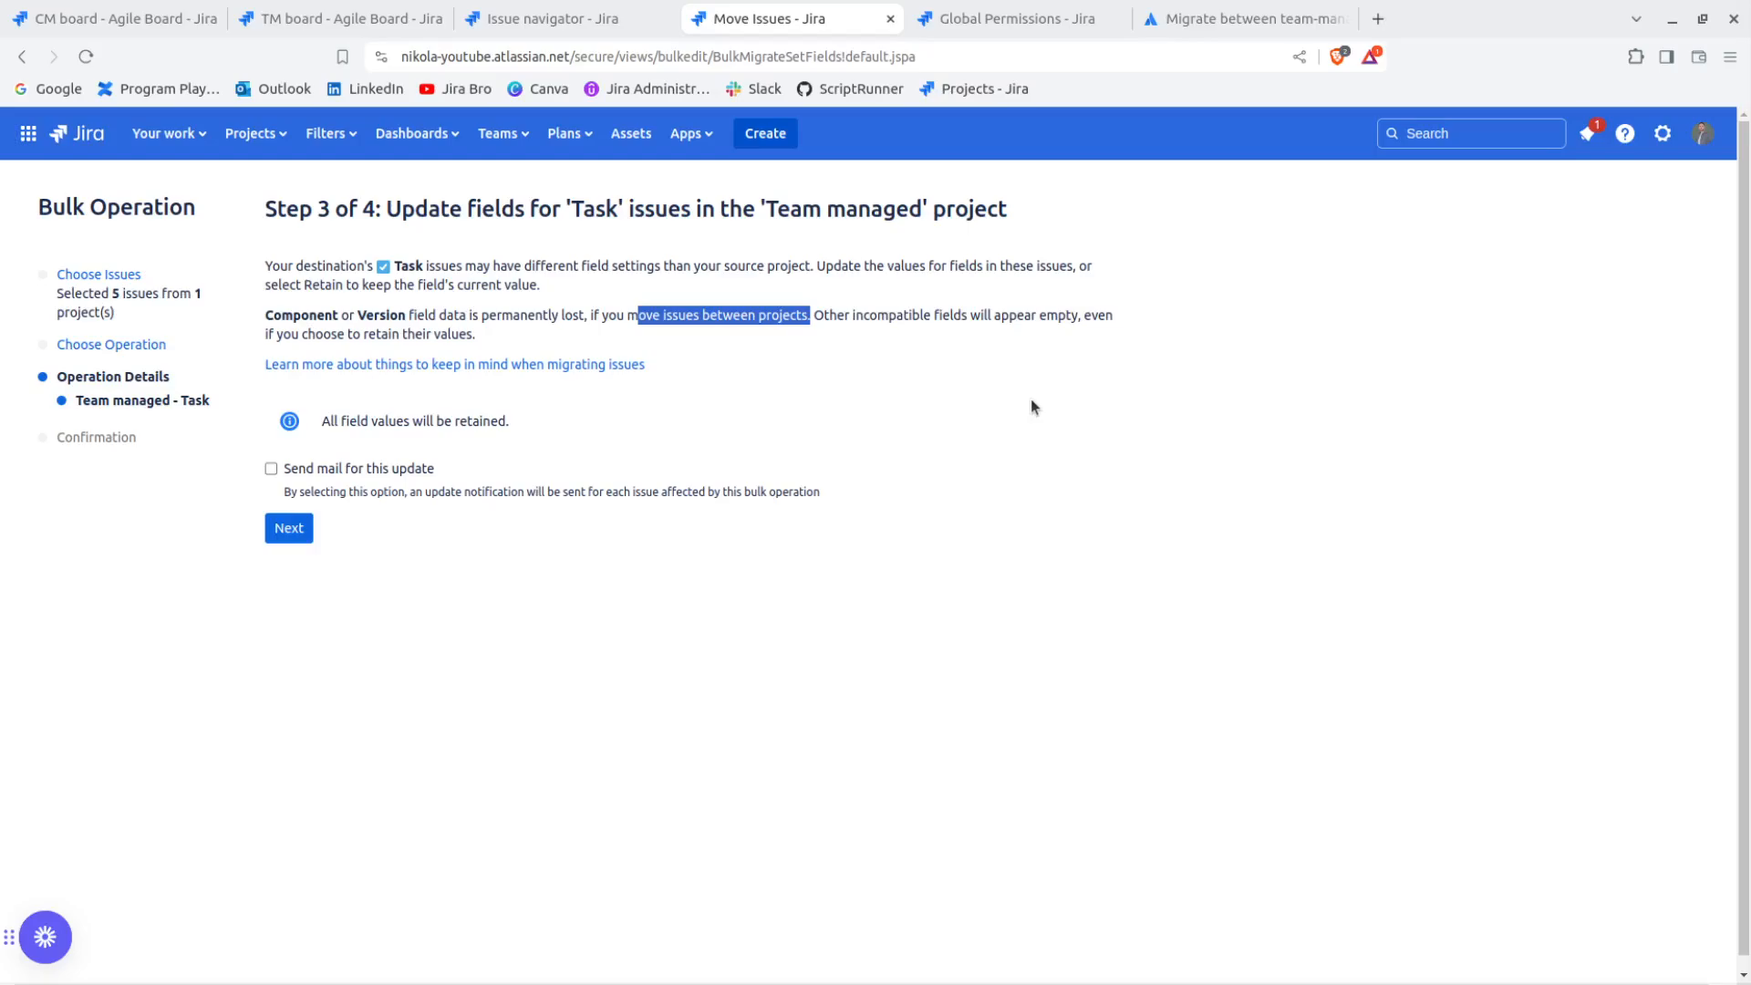
pyautogui.click(812, 317)
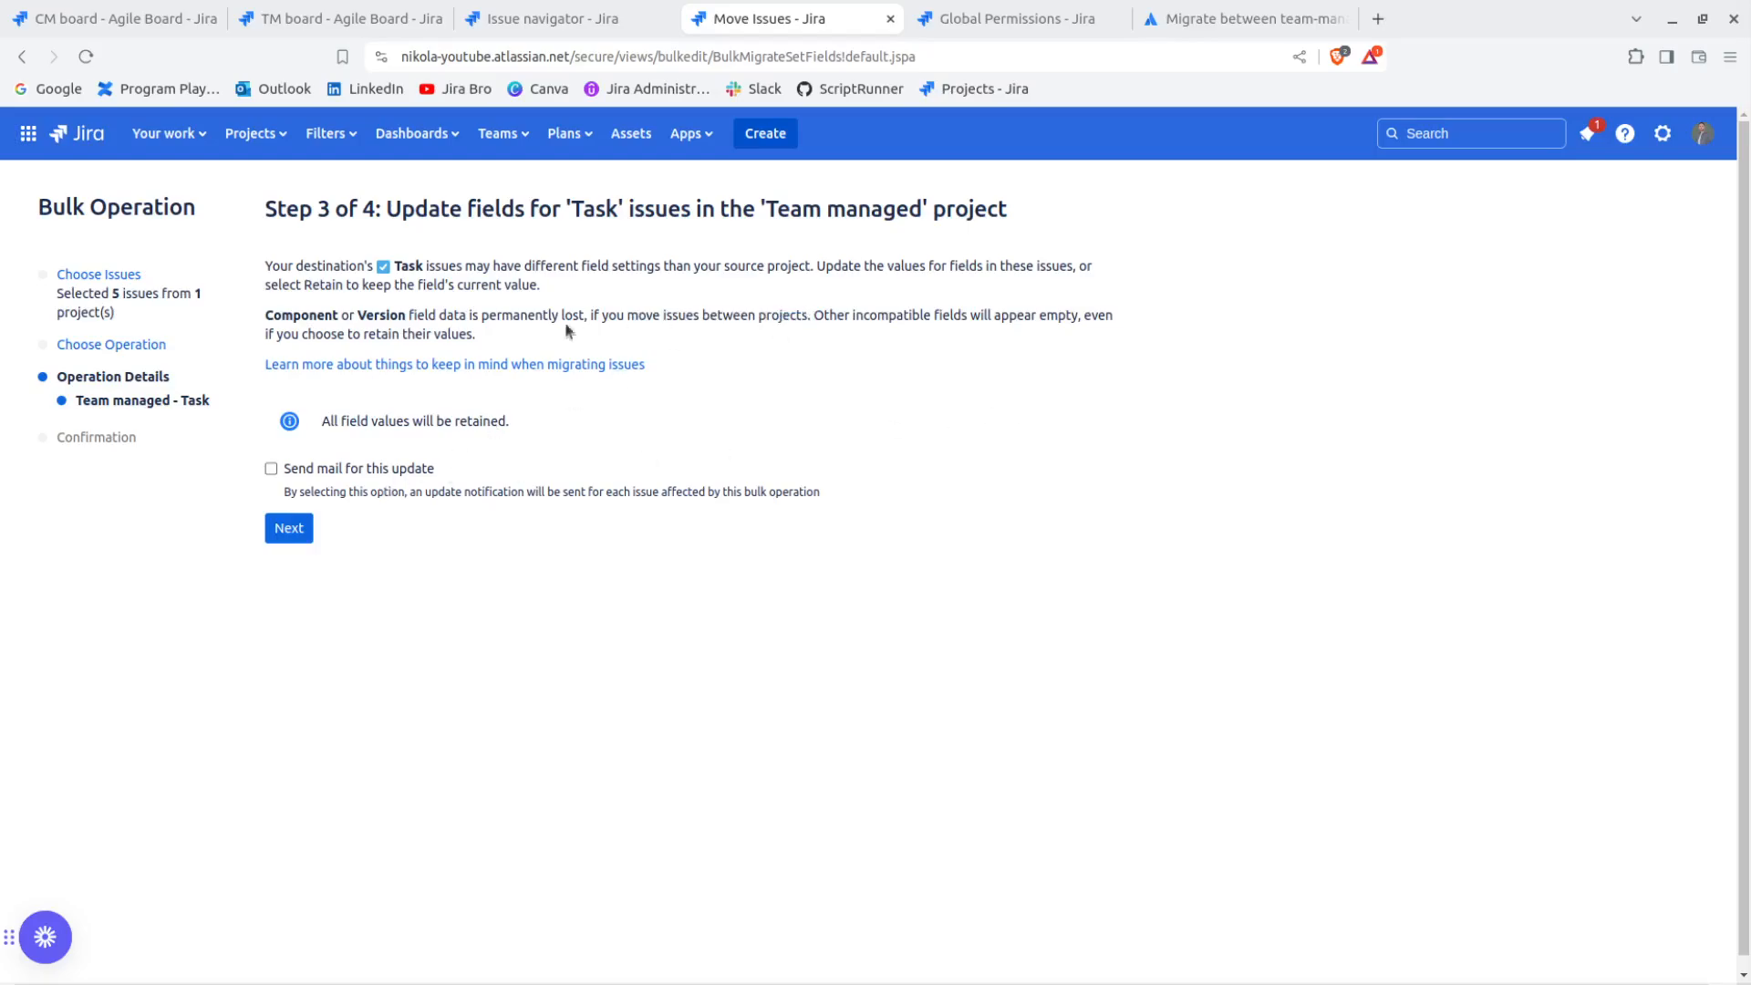
pyautogui.moveTo(475, 335); pyautogui.dragTo(267, 316)
pyautogui.click(990, 434)
pyautogui.click(296, 535)
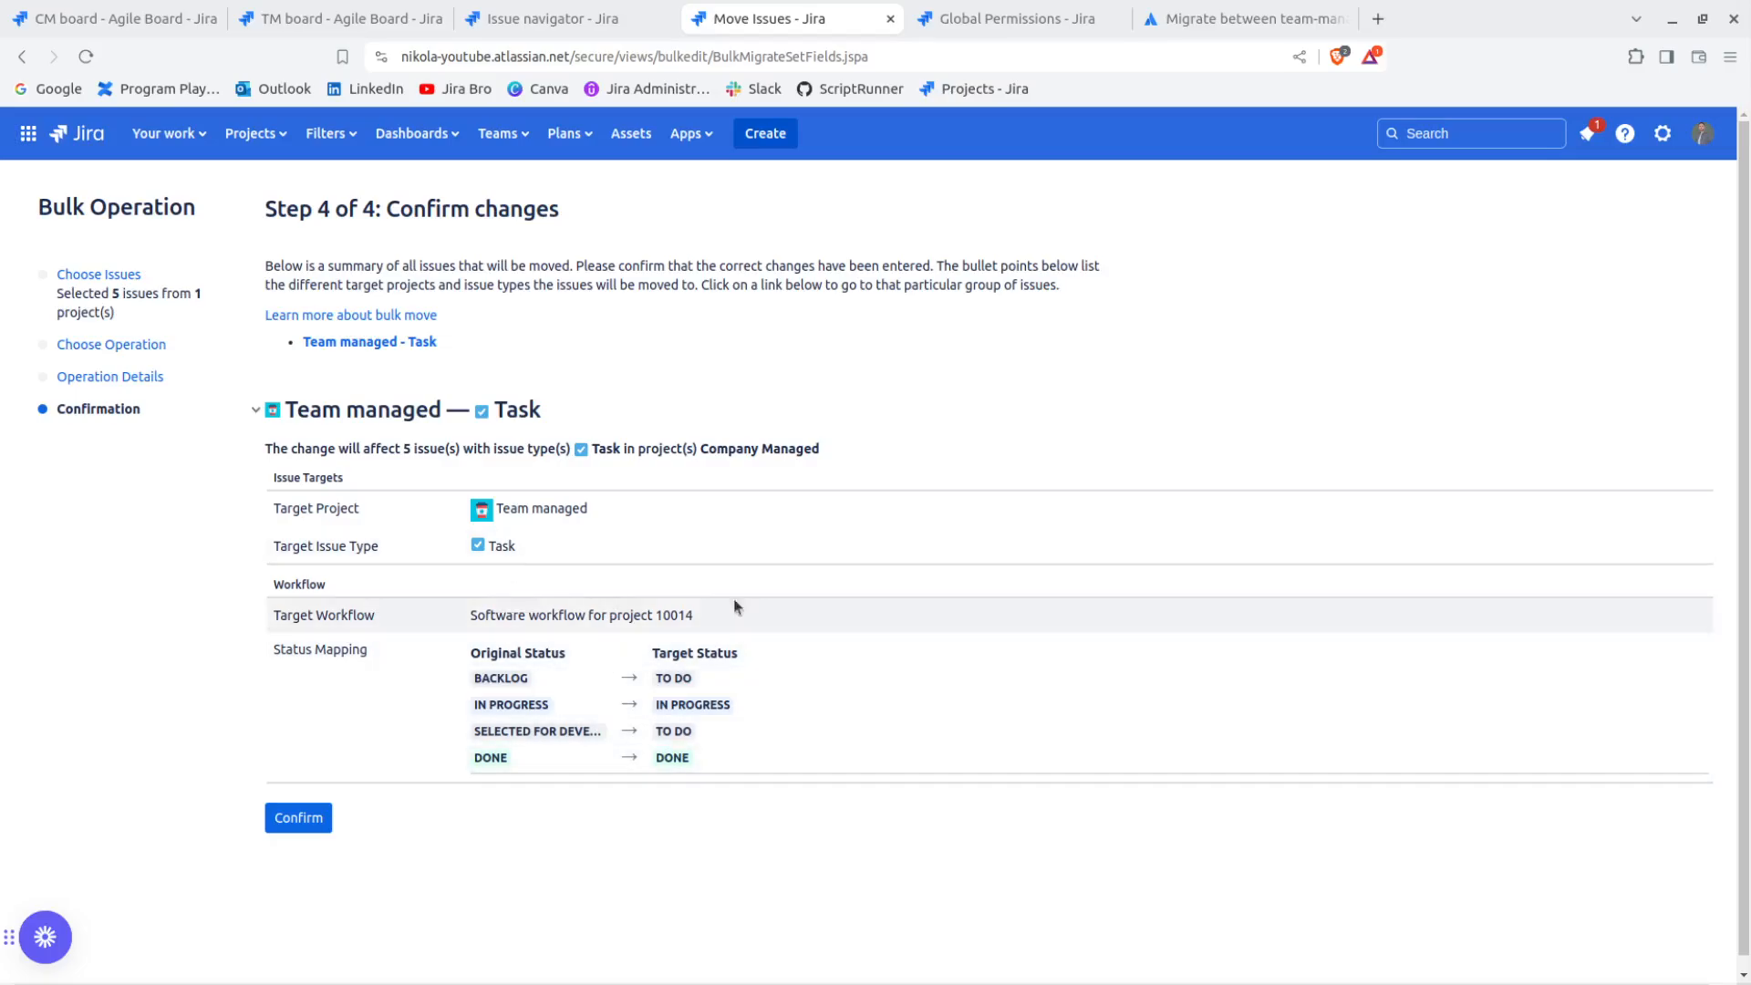
pyautogui.click(290, 819)
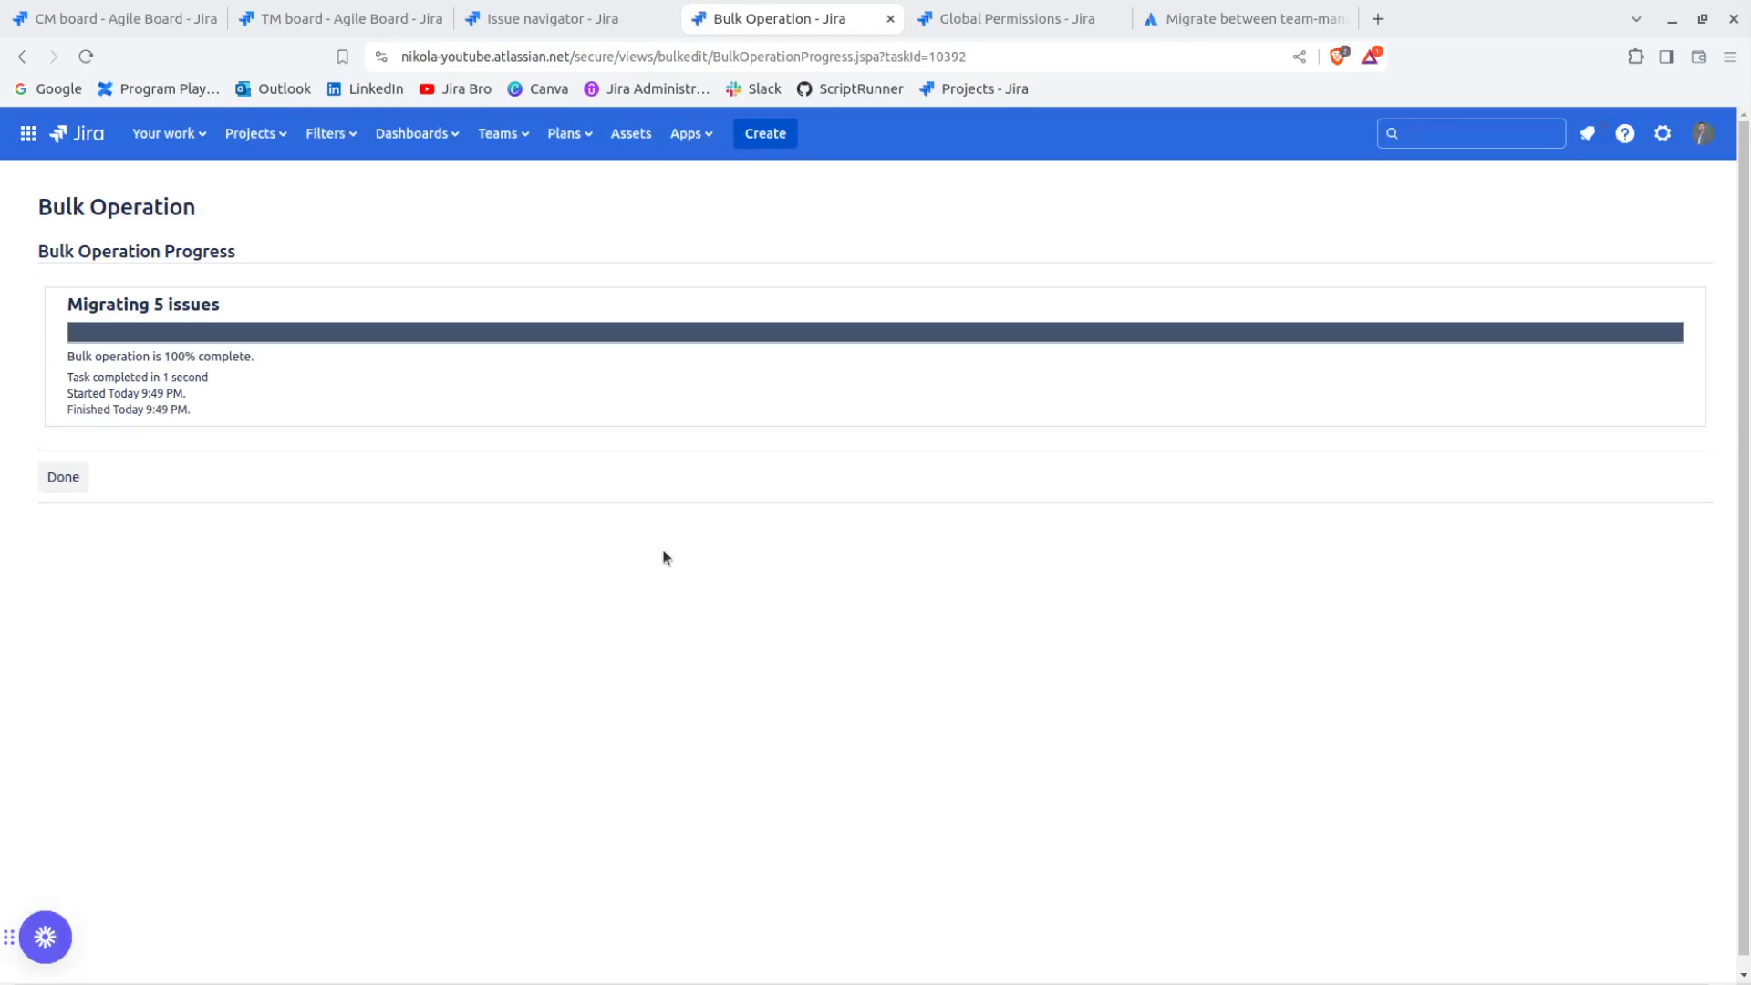
pyautogui.click(78, 479)
pyautogui.hotkey('ctrl', 'w')
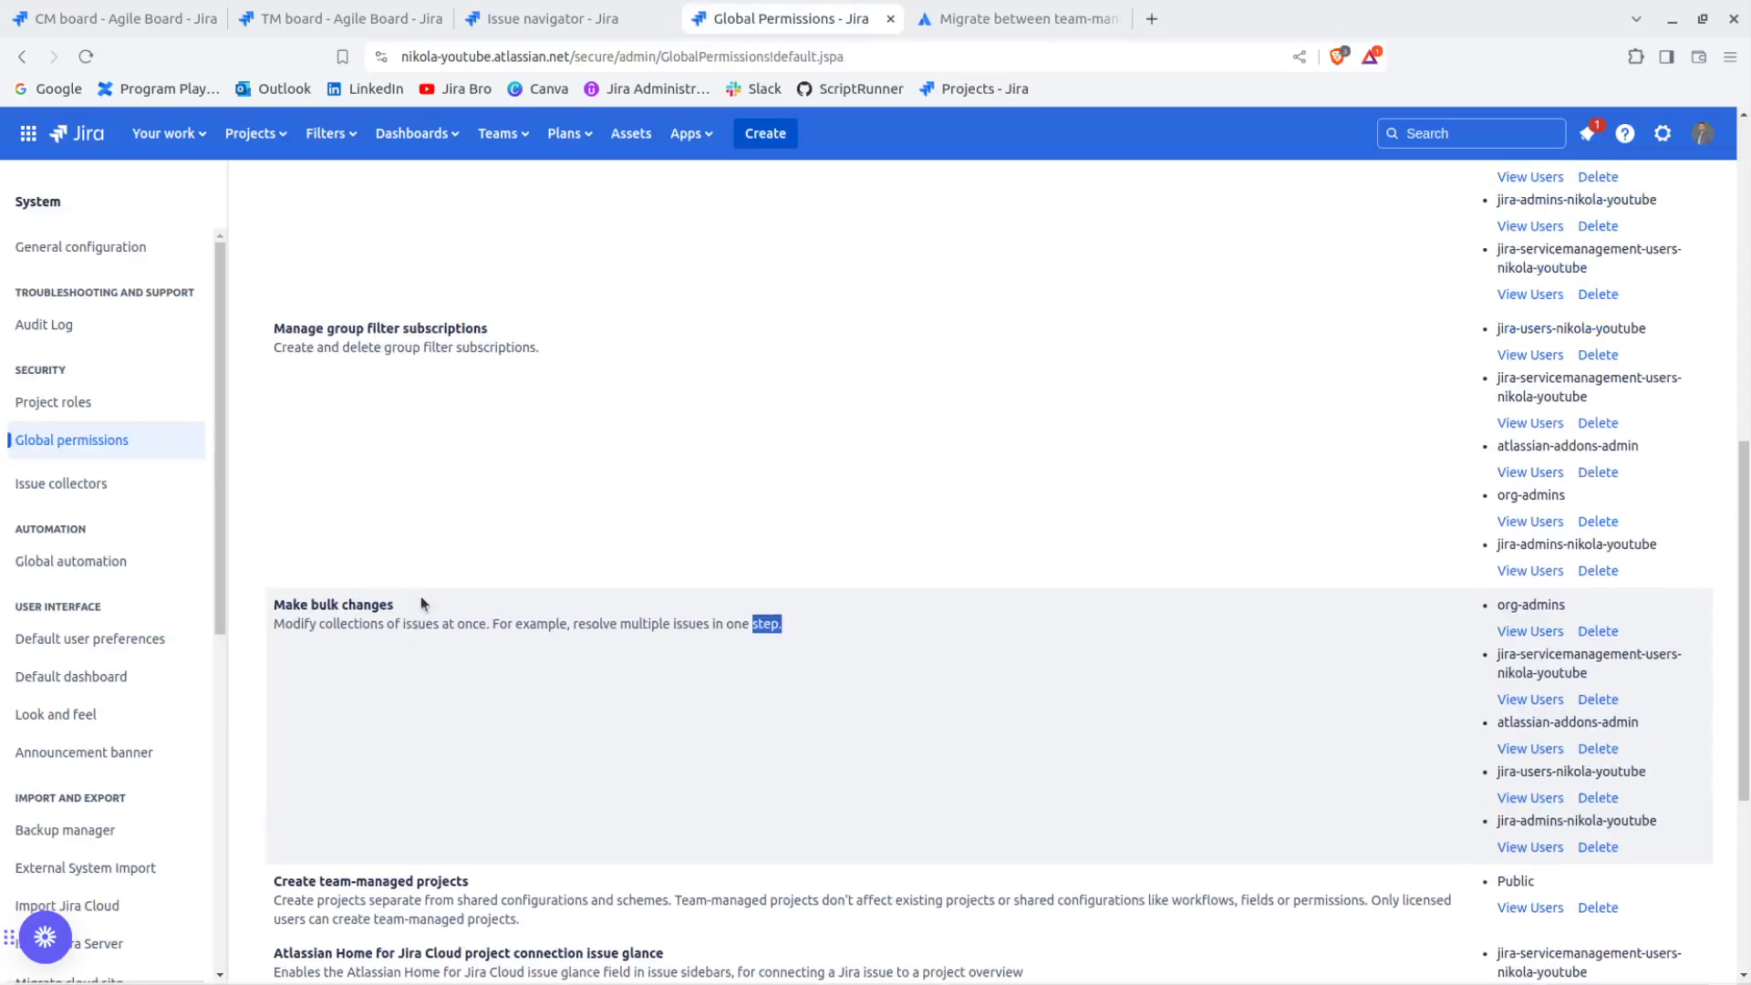
# Reload the TM board and the CM board and compare the issues on both
pyautogui.scroll(8, 451, 560)
pyautogui.click(349, 13)
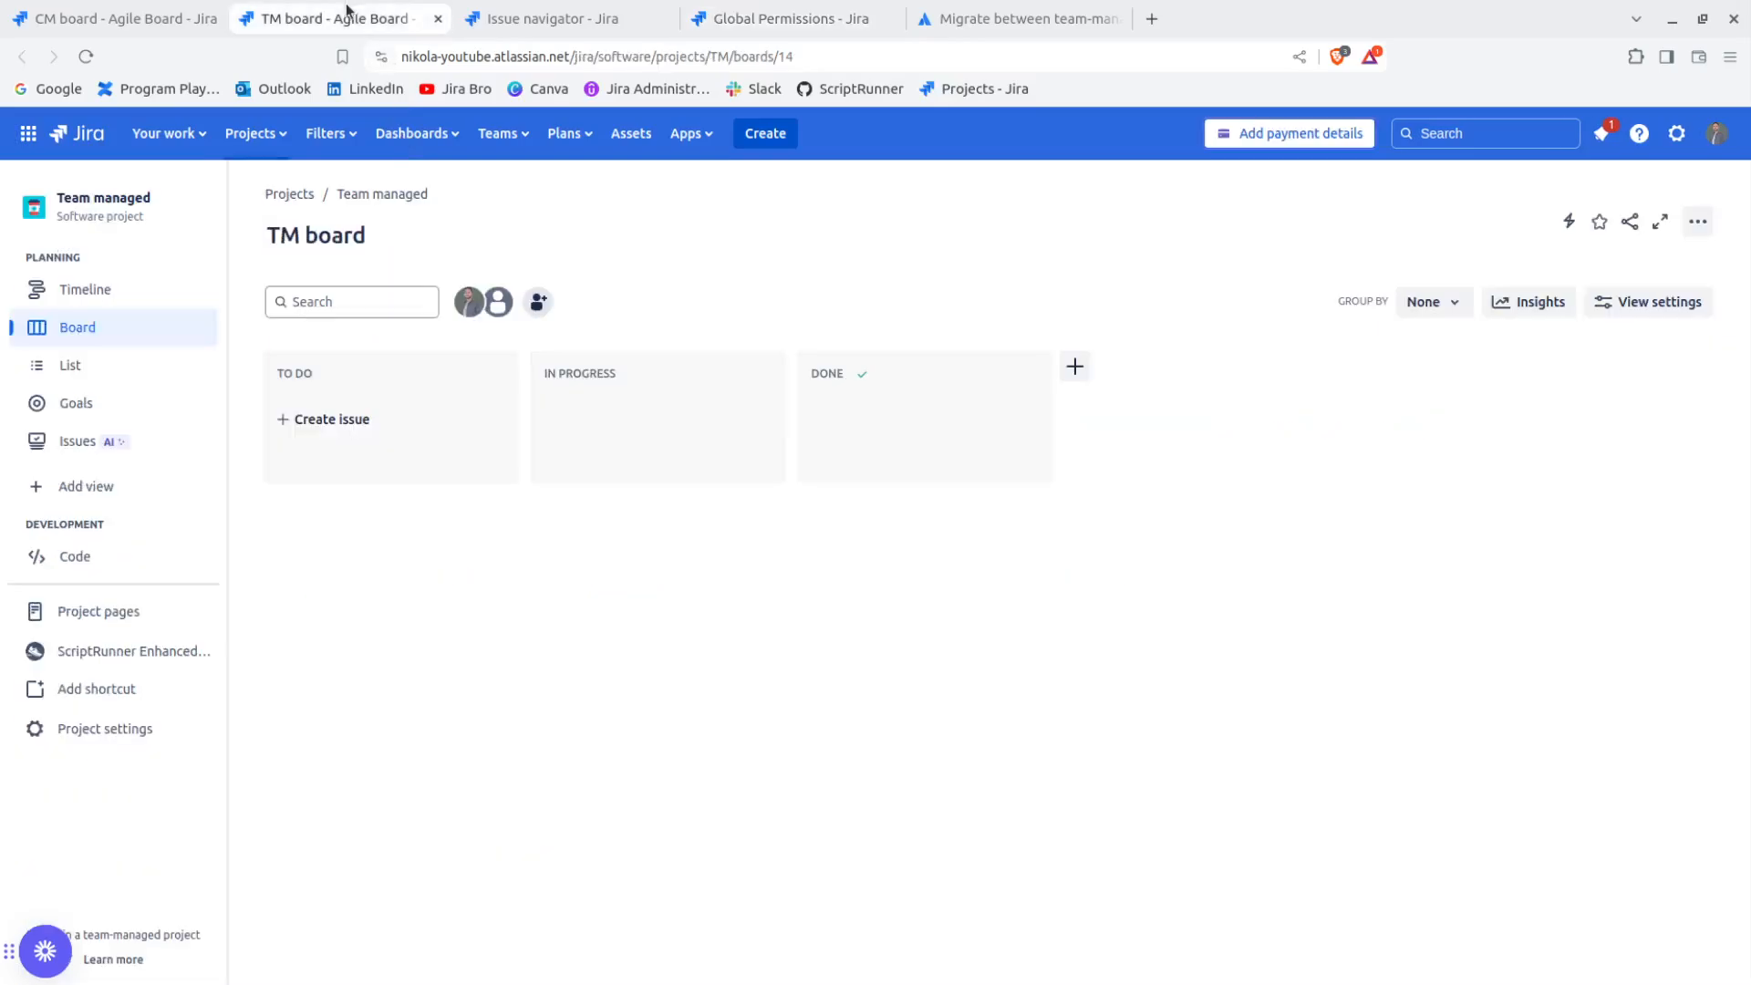
pyautogui.click(86, 57)
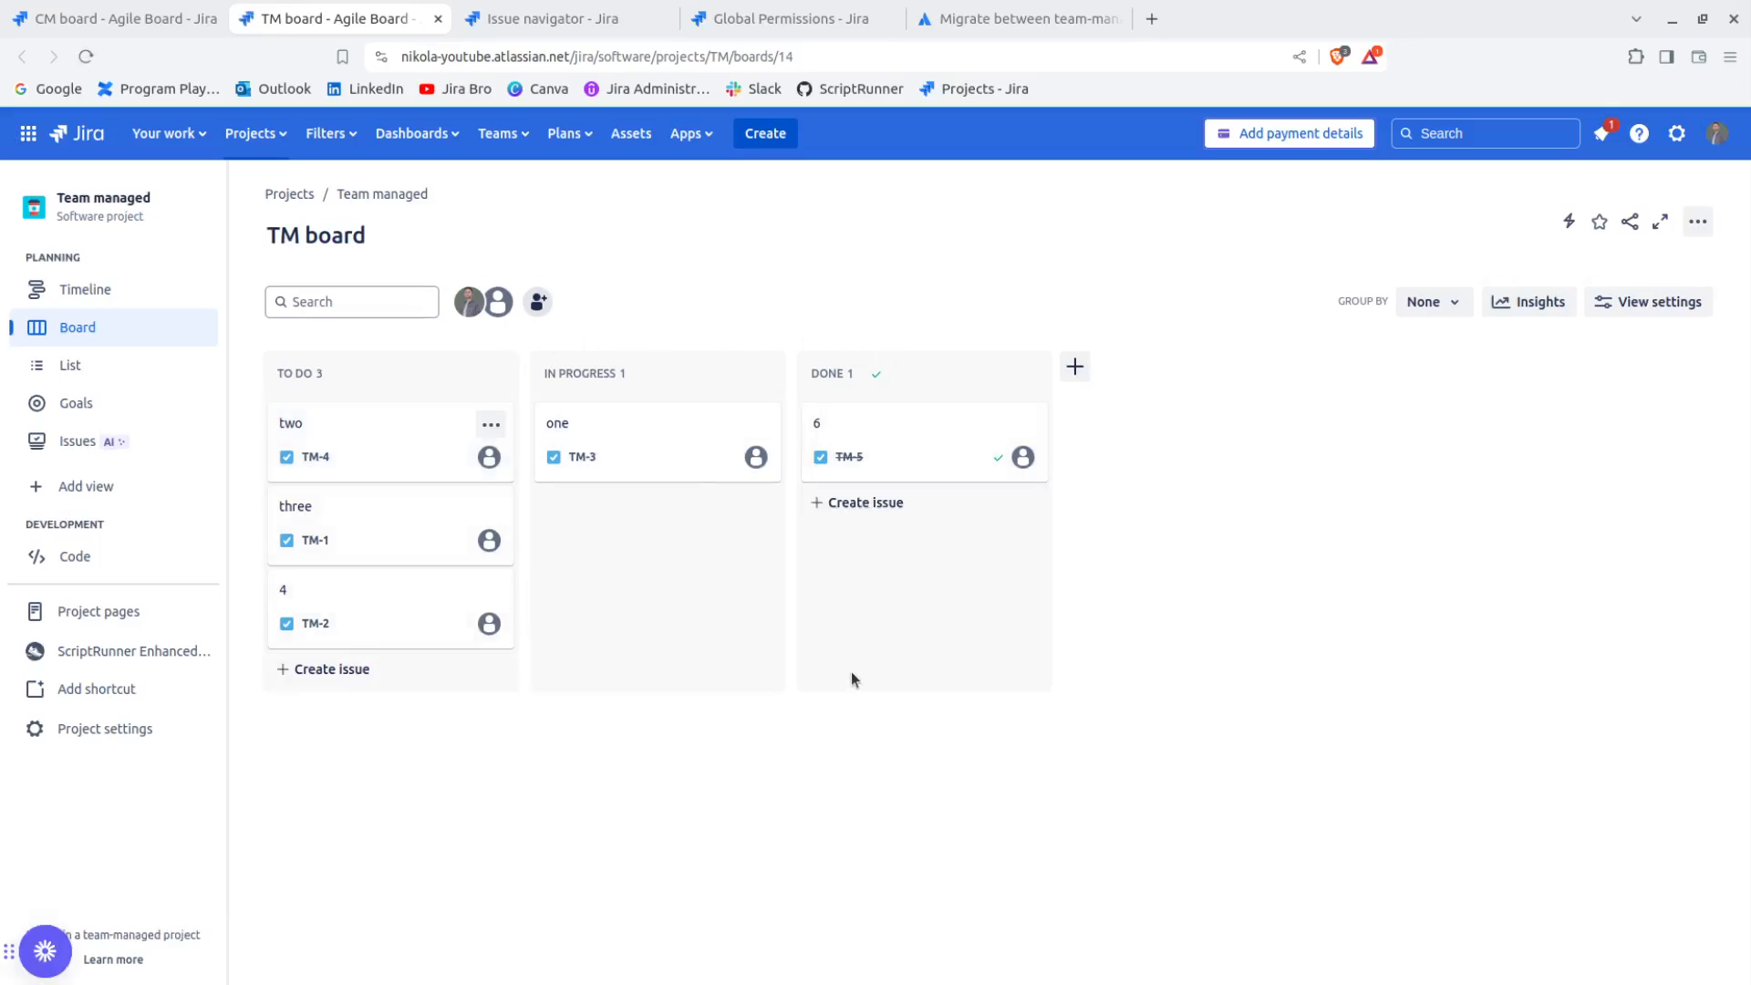
pyautogui.click(109, 26)
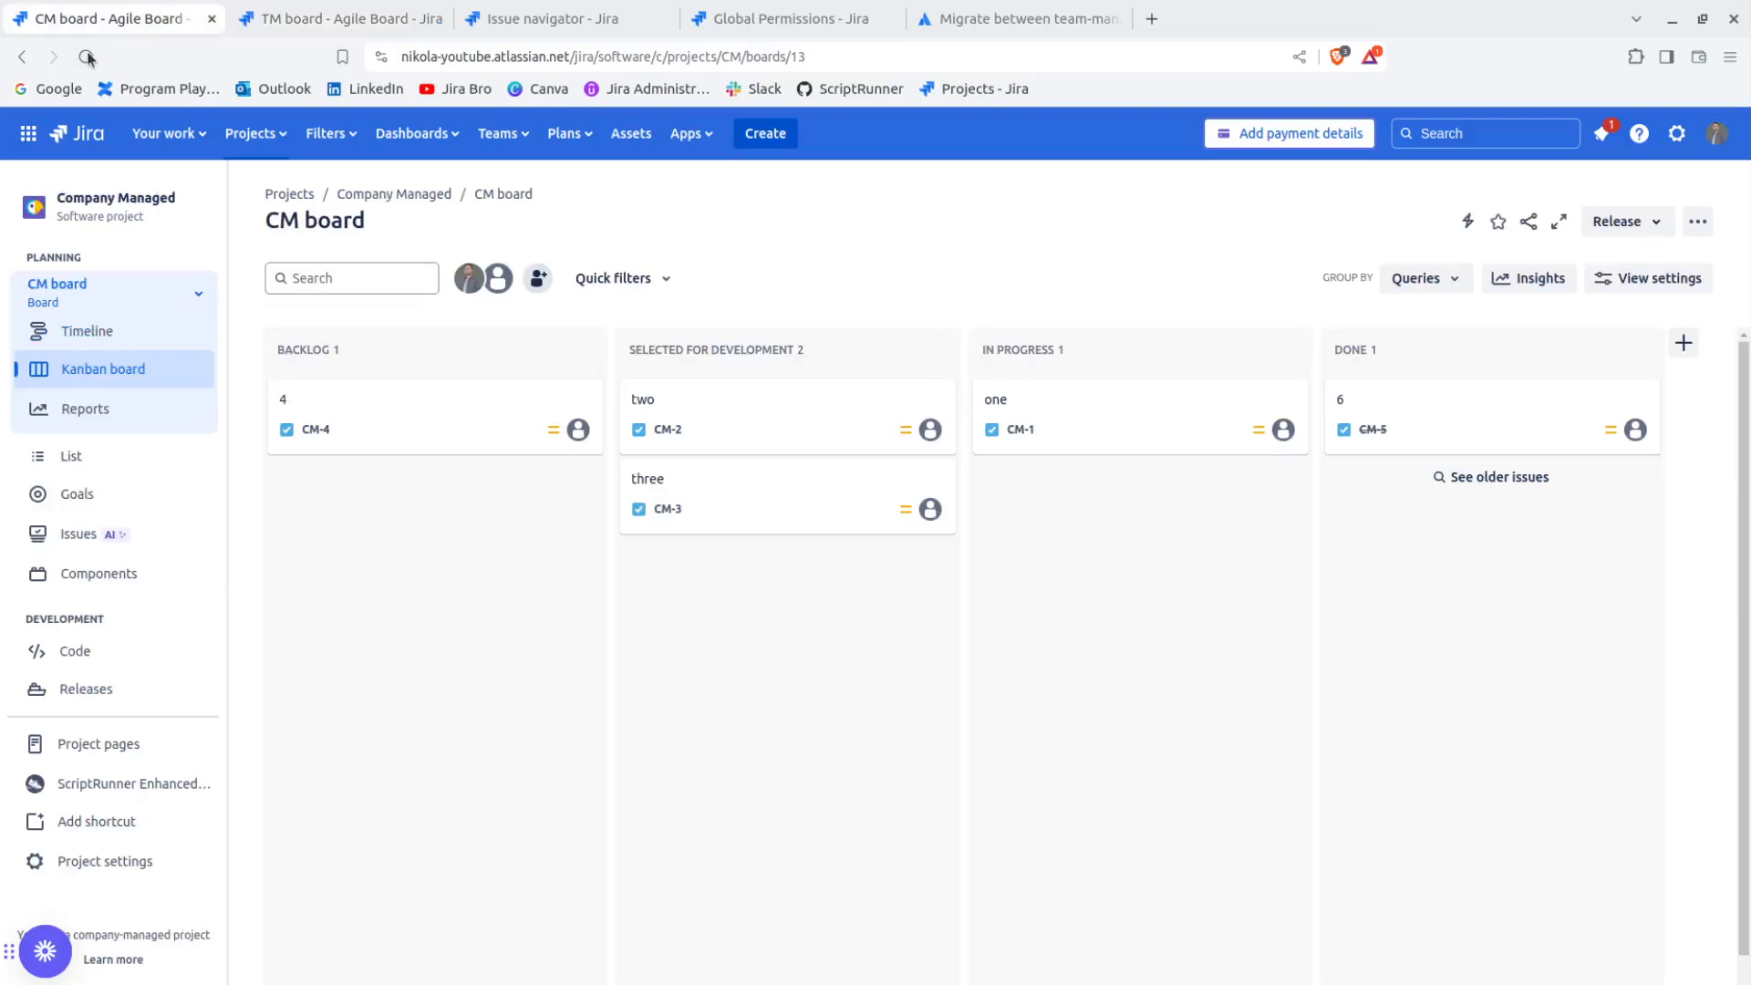
pyautogui.click(85, 56)
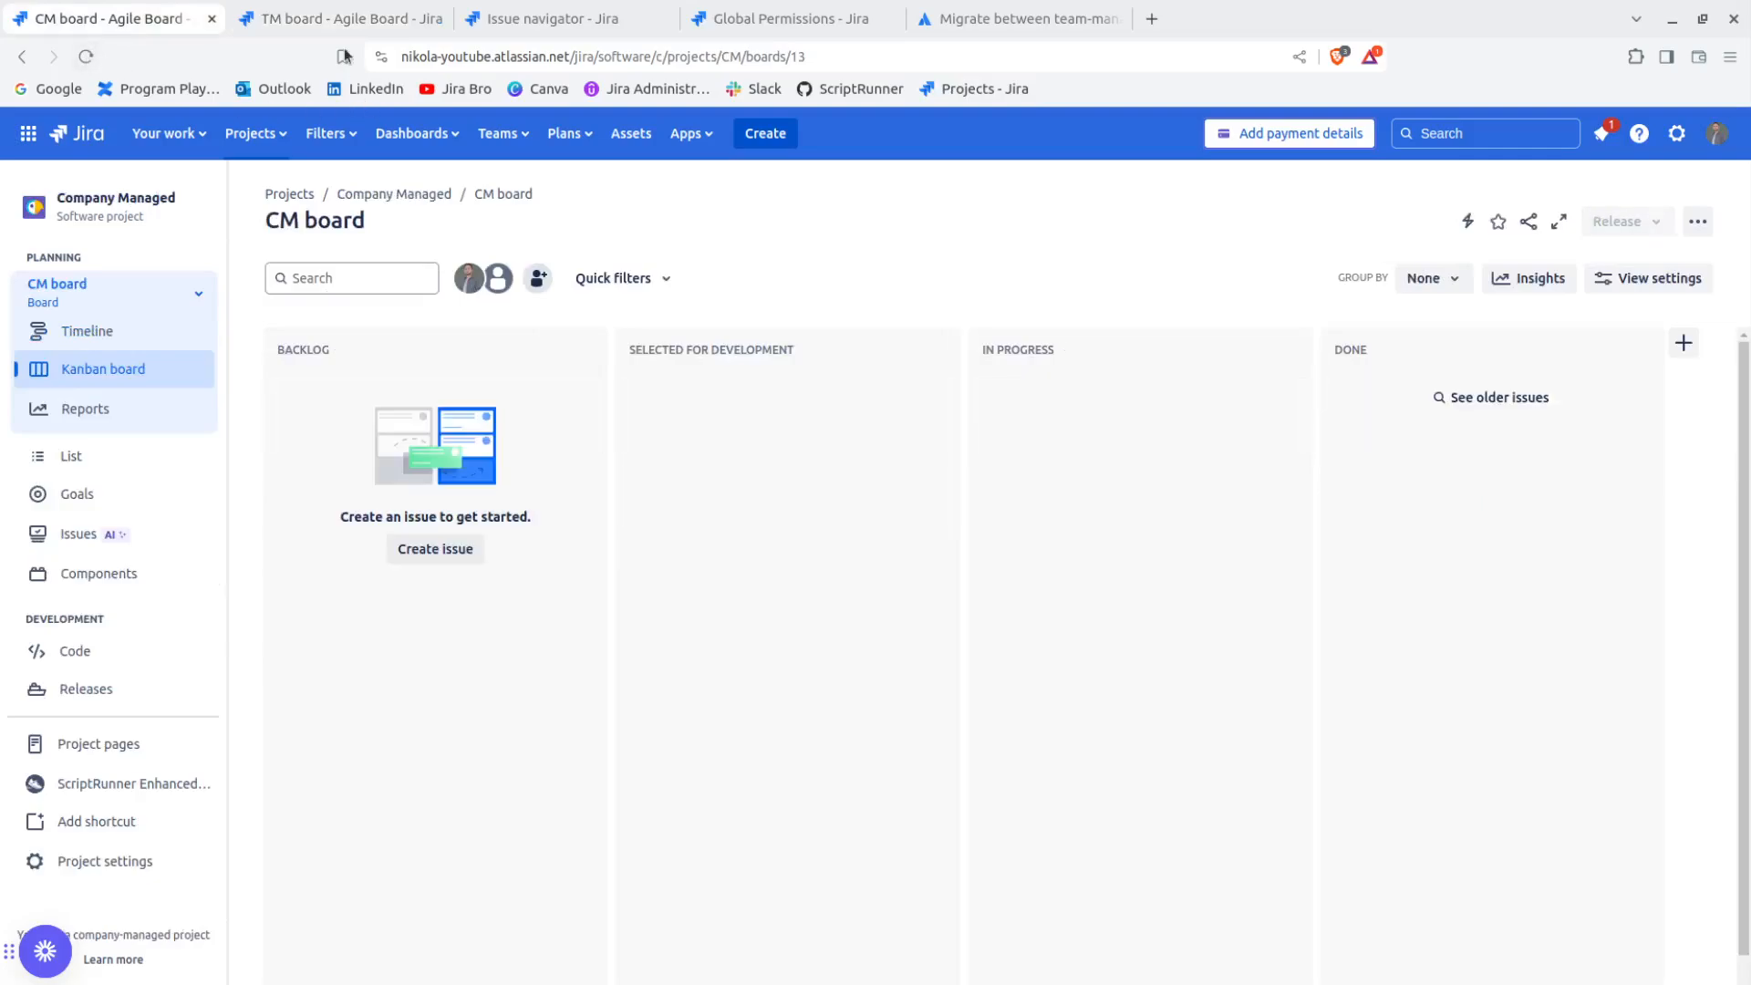
pyautogui.click(304, 21)
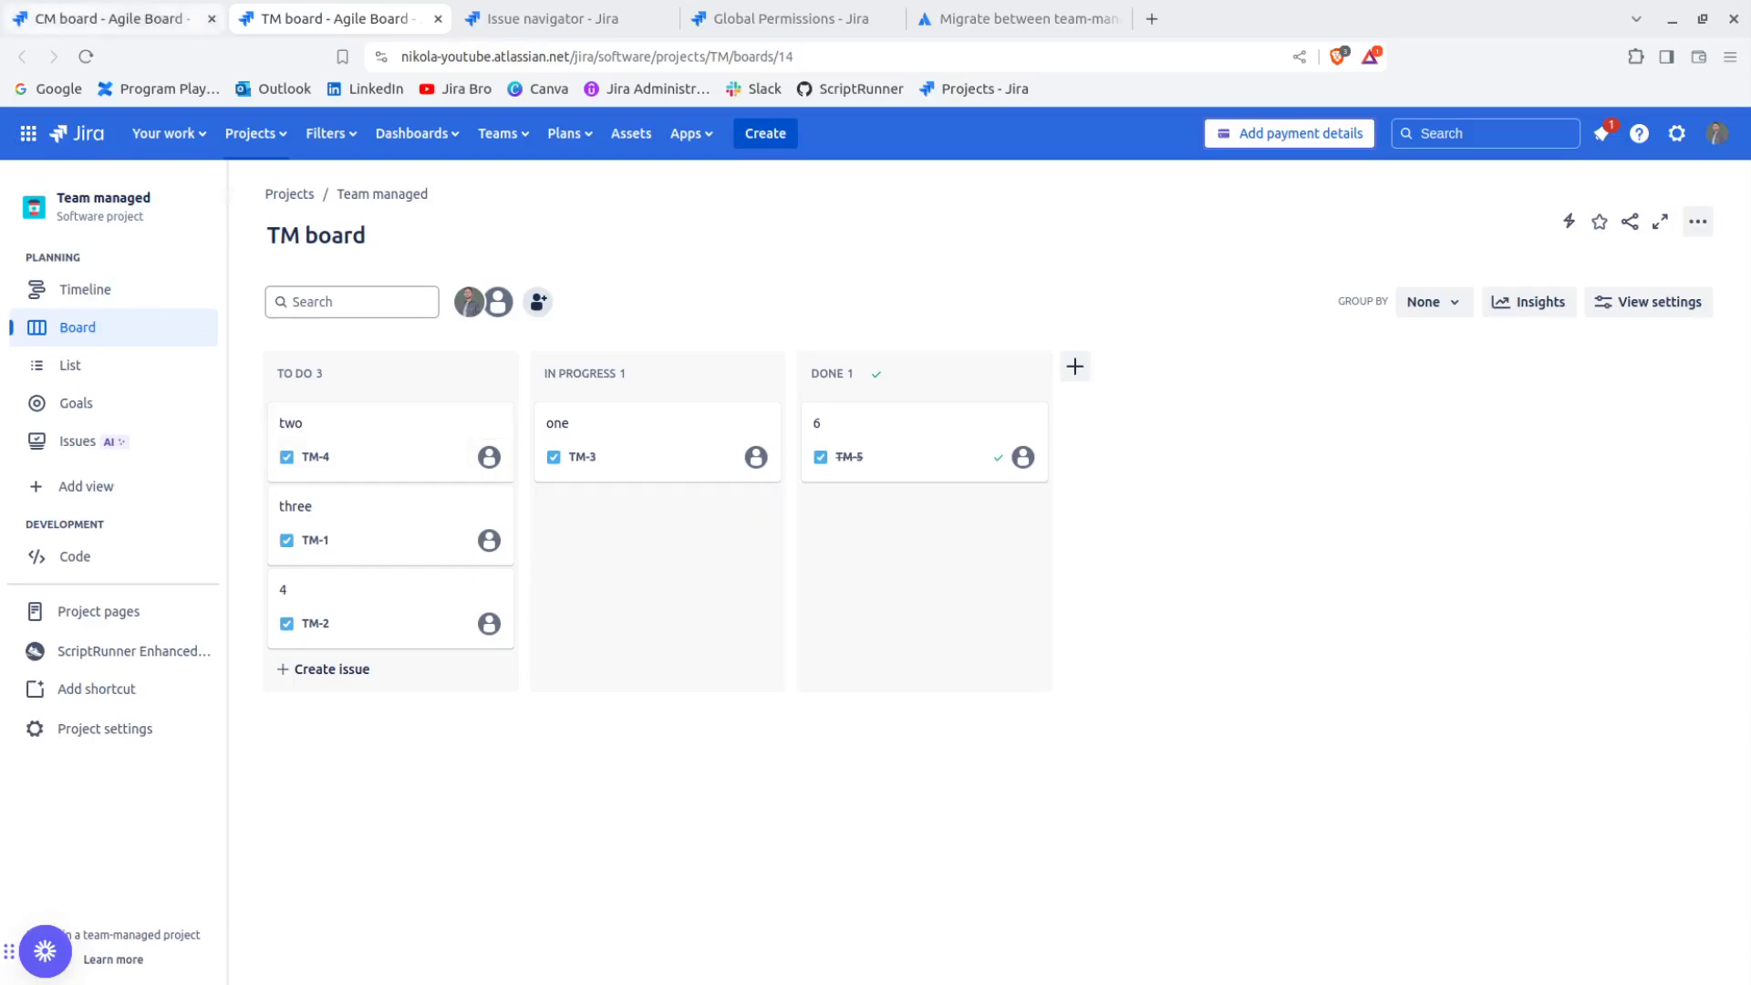
pyautogui.click(99, 20)
pyautogui.click(383, 20)
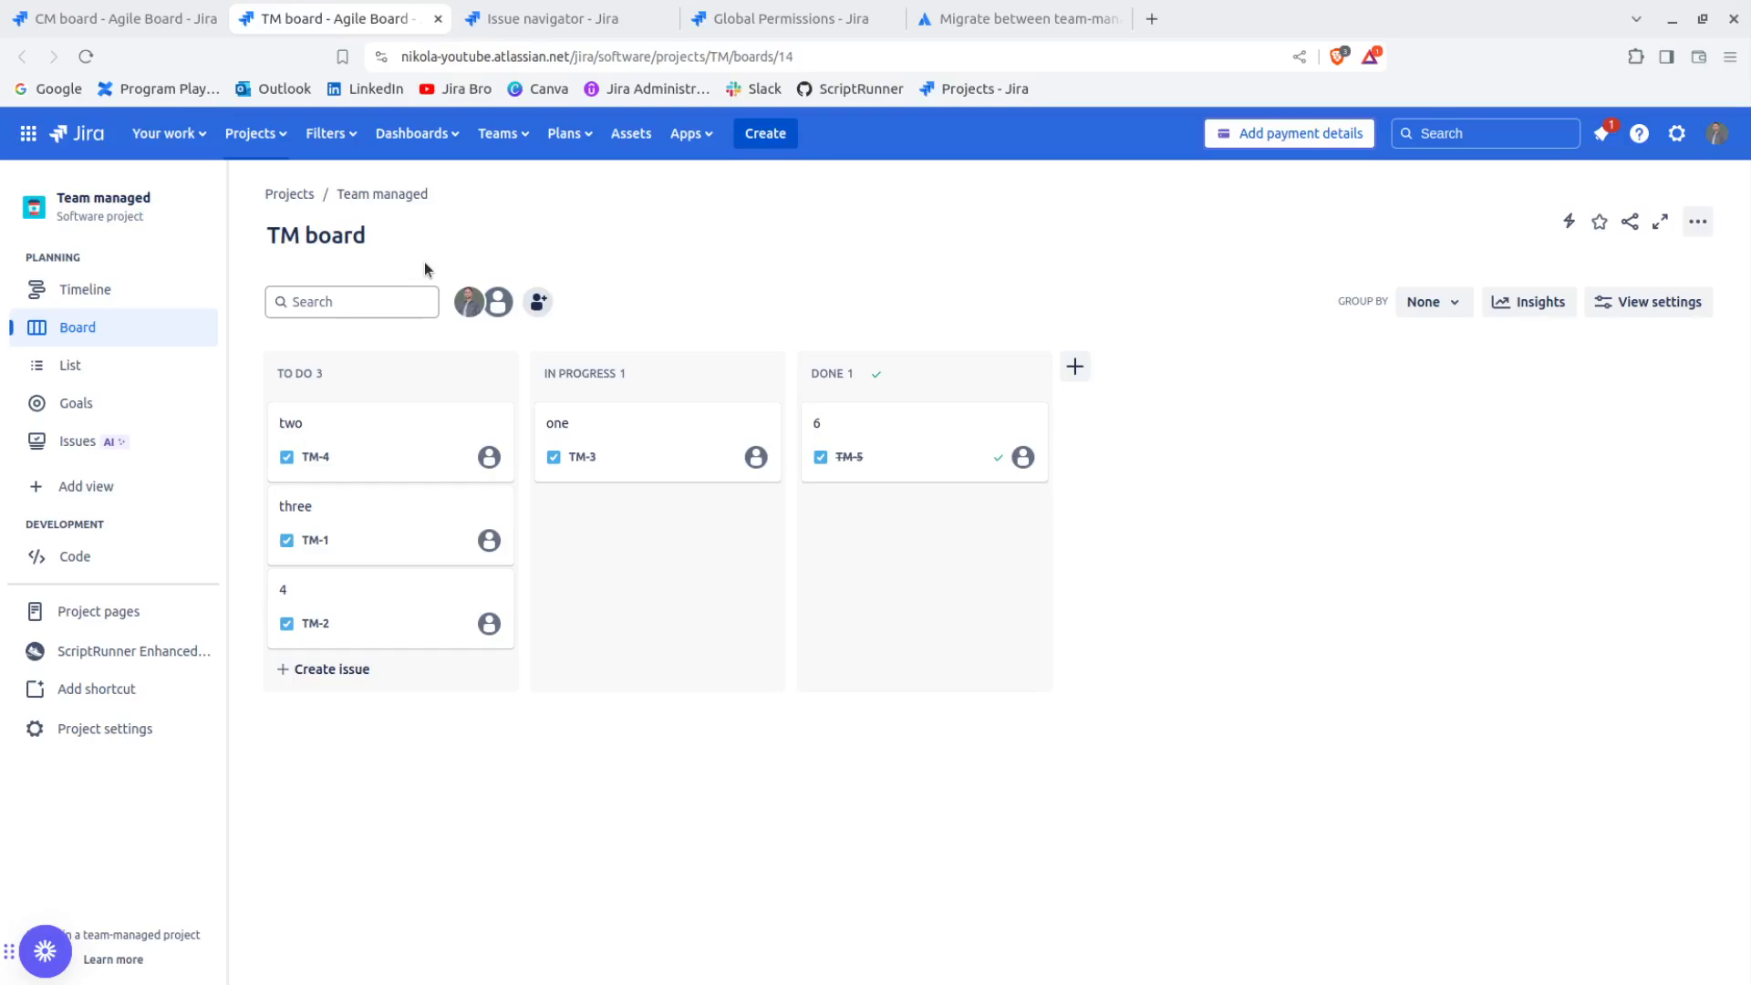